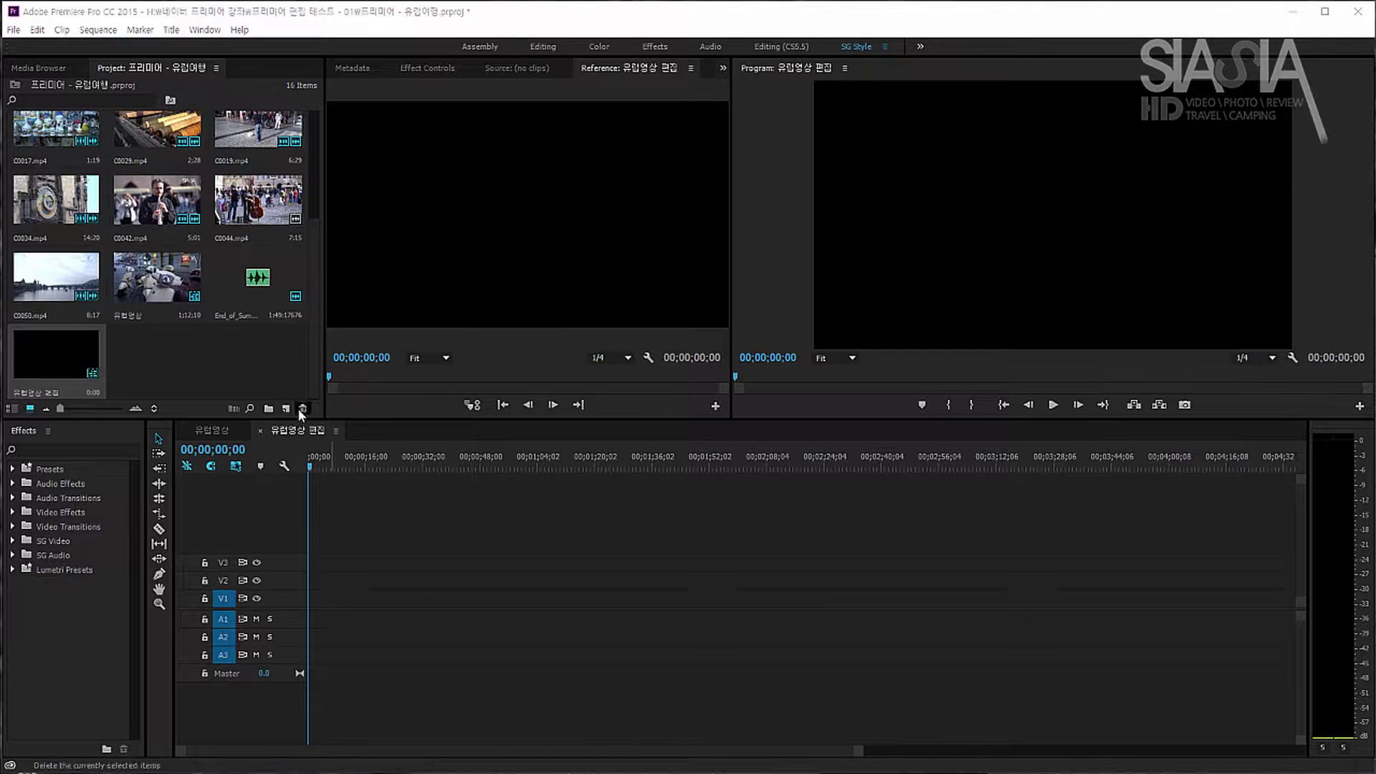
Look through the video clips, audio file and sequences in the project
scroll(261, 372, "up", 3)
scroll(262, 378, "up", 1)
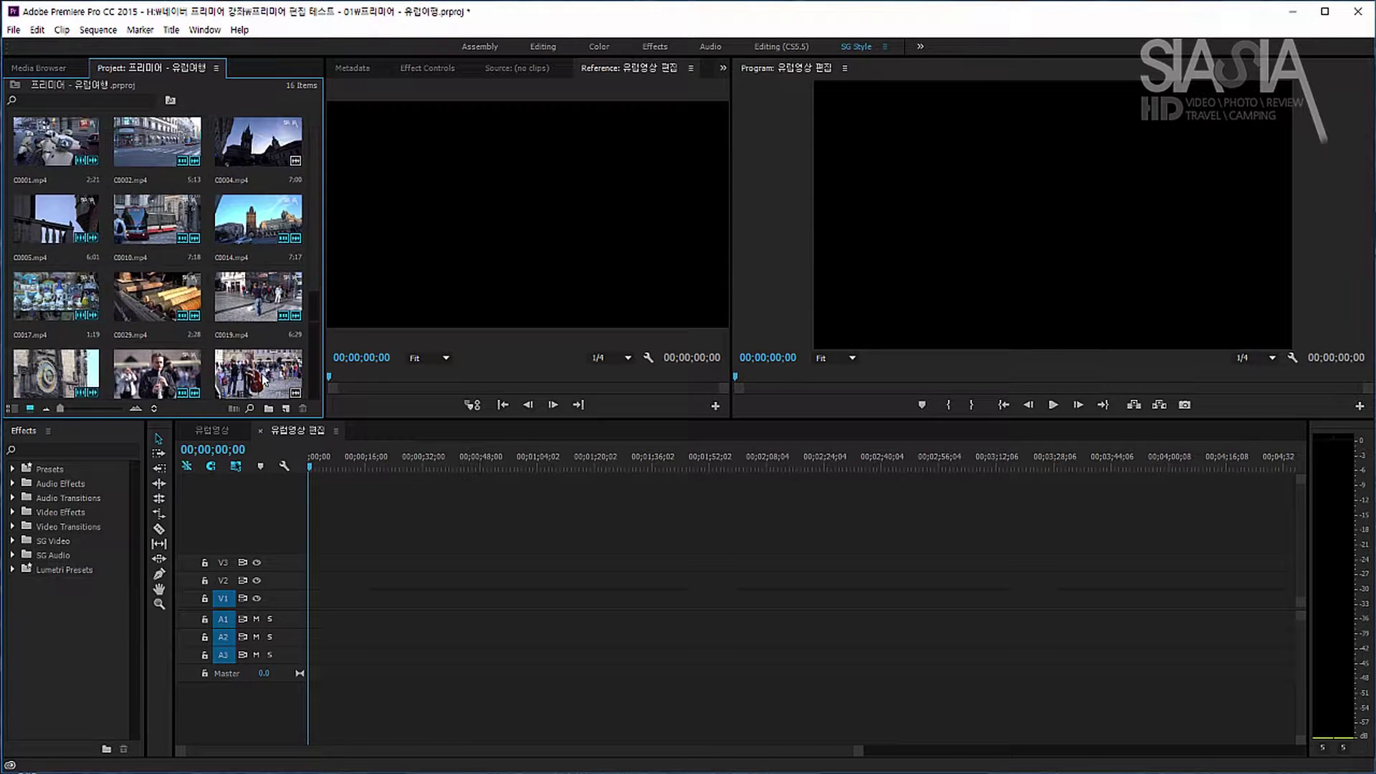
scroll(264, 379, "down", 3)
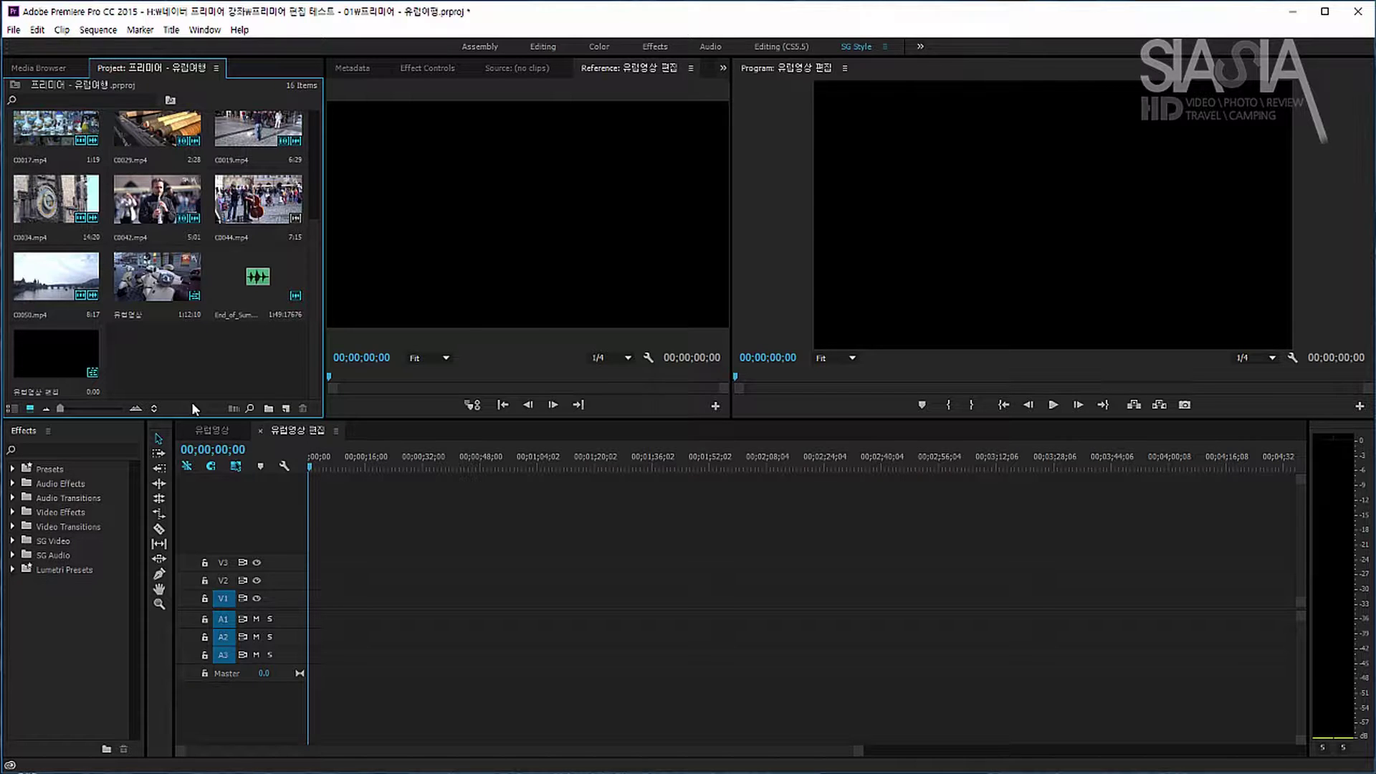
scroll(192, 380, "up", 3)
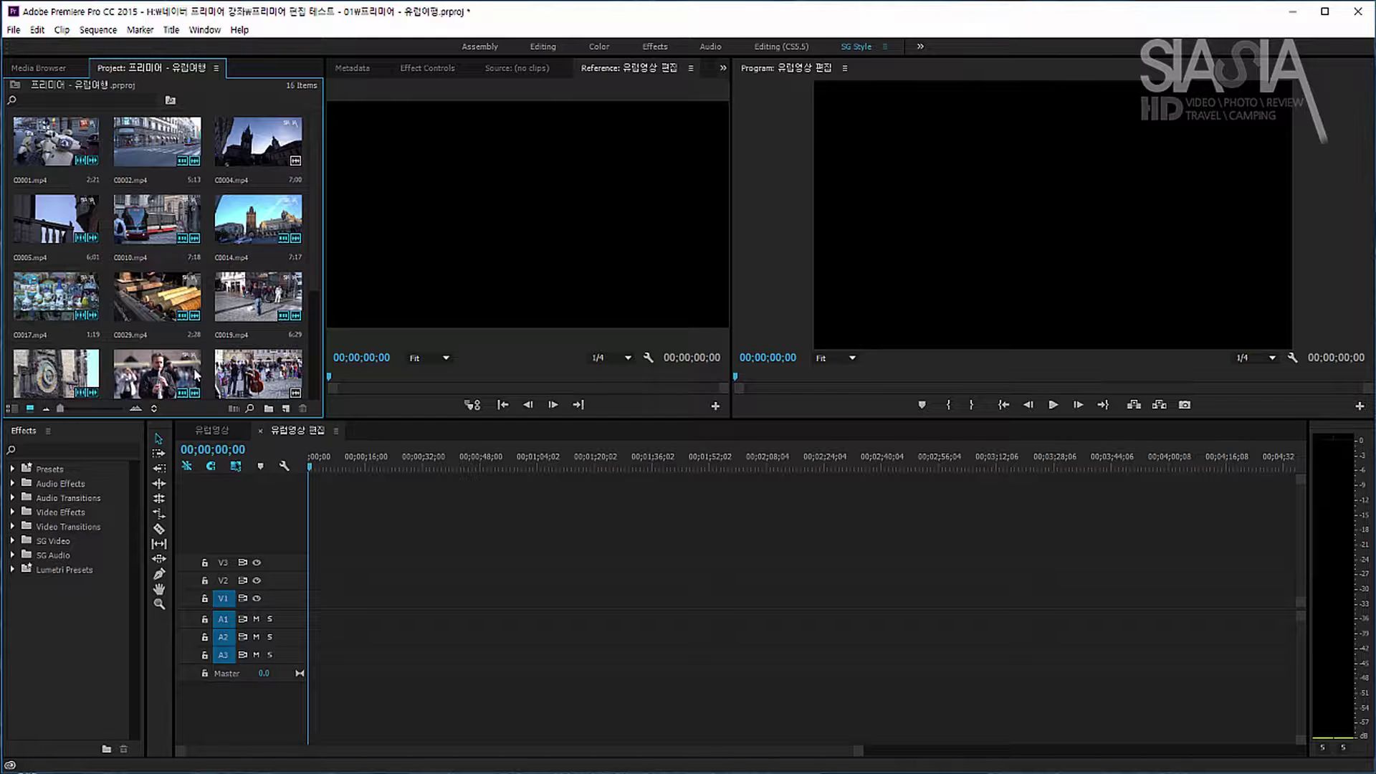
left_click(88, 148)
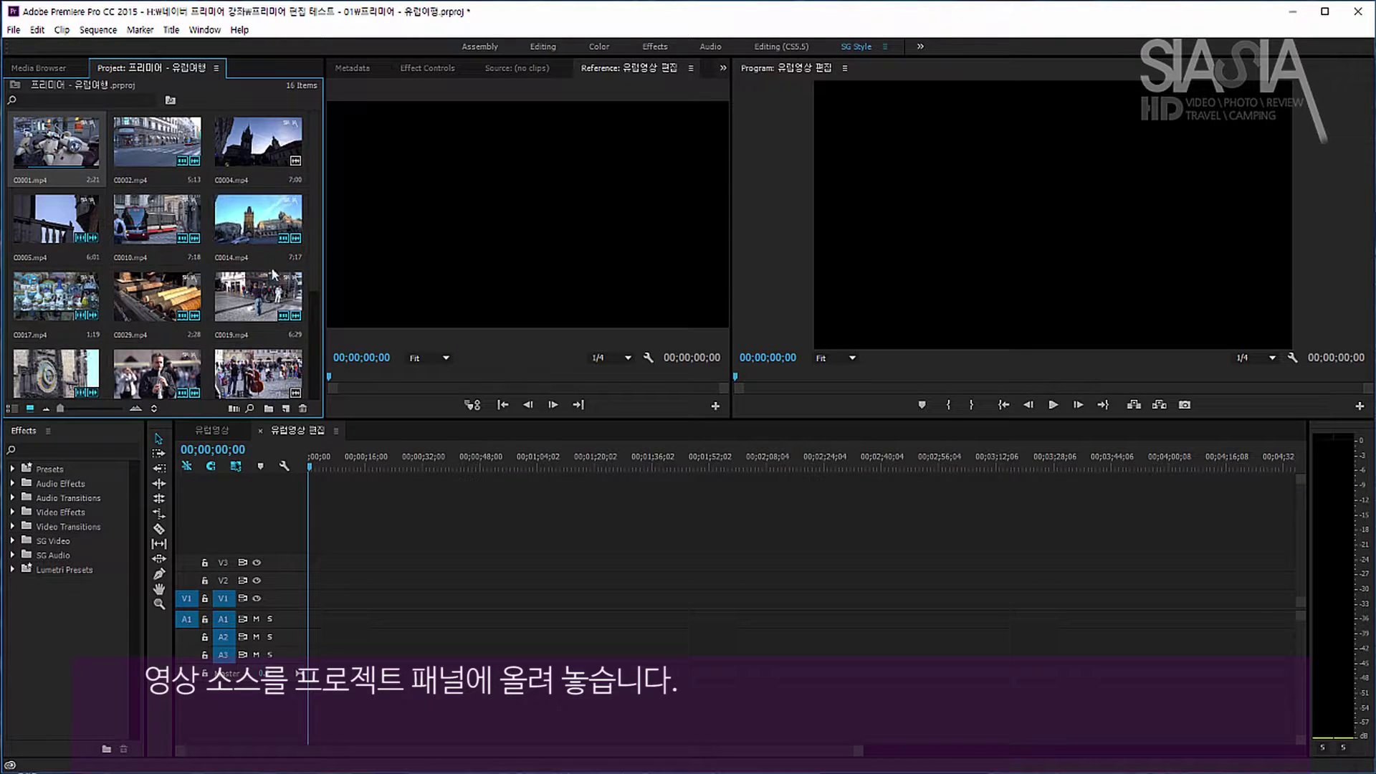
scroll(276, 287, "down", 3)
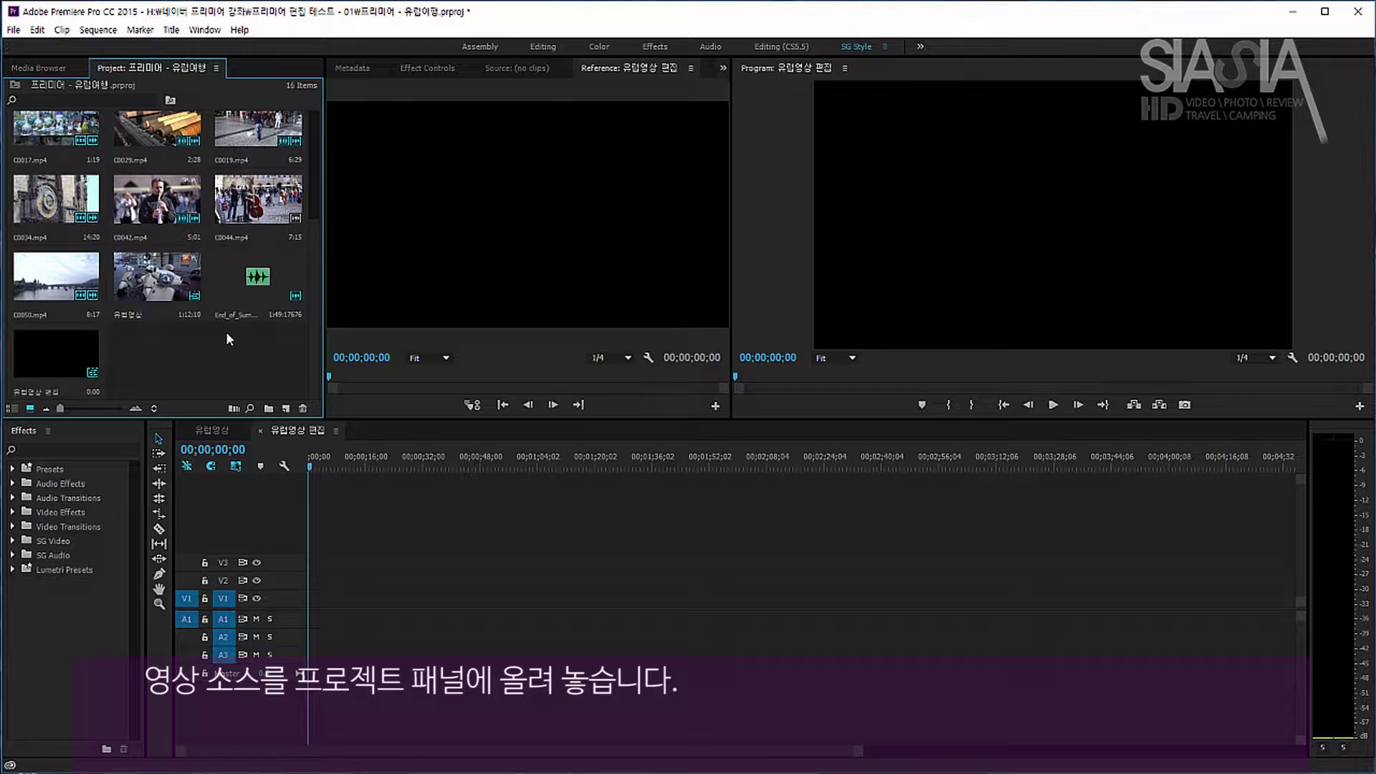
scroll(73, 290, "up", 3)
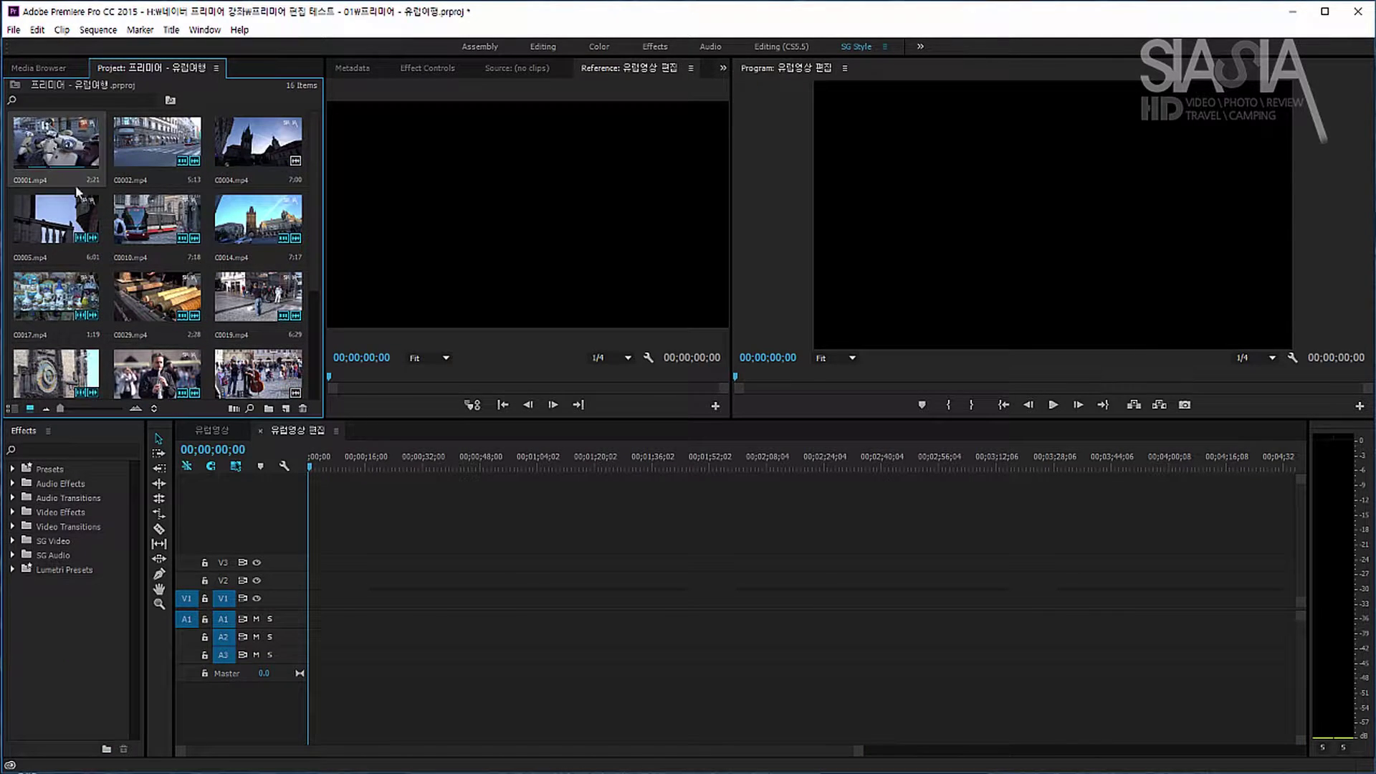
scroll(142, 242, "down", 2)
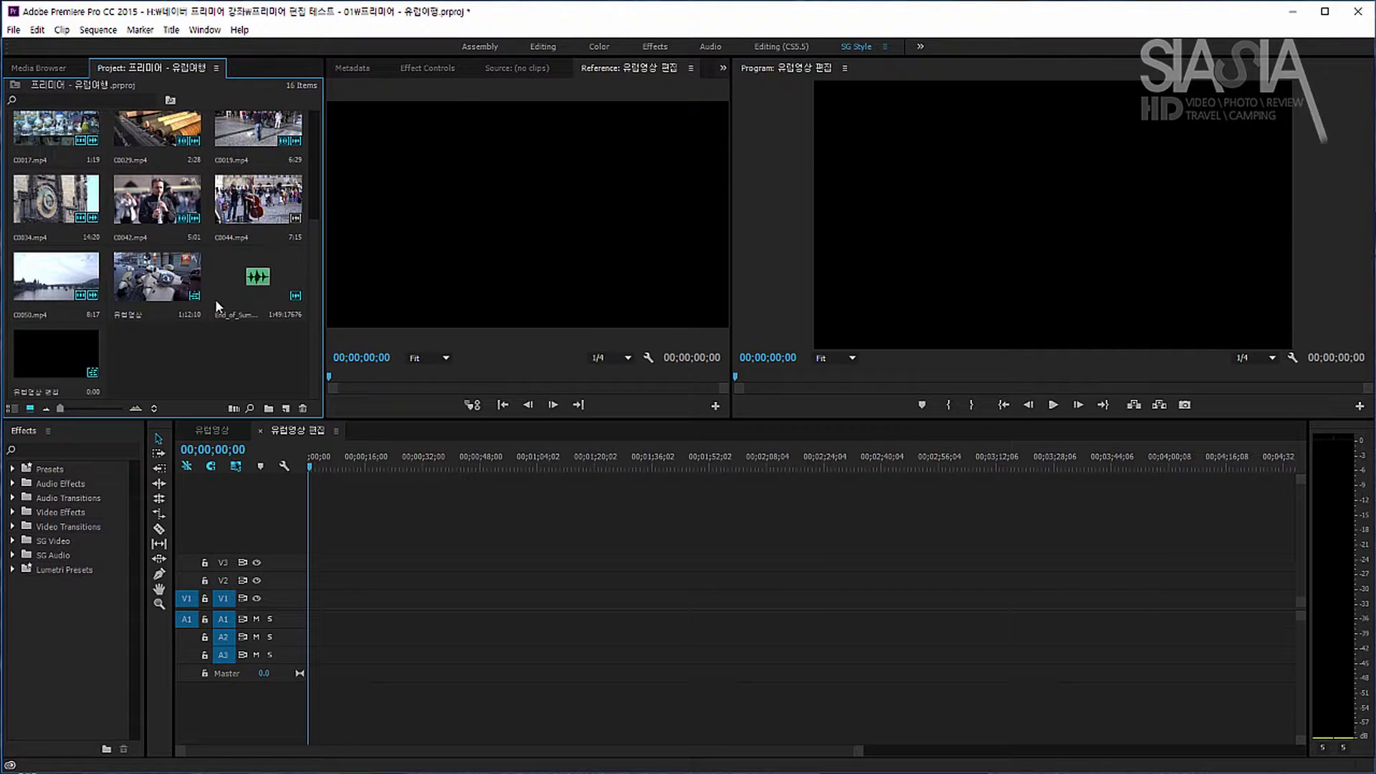
scroll(215, 299, "up", 2)
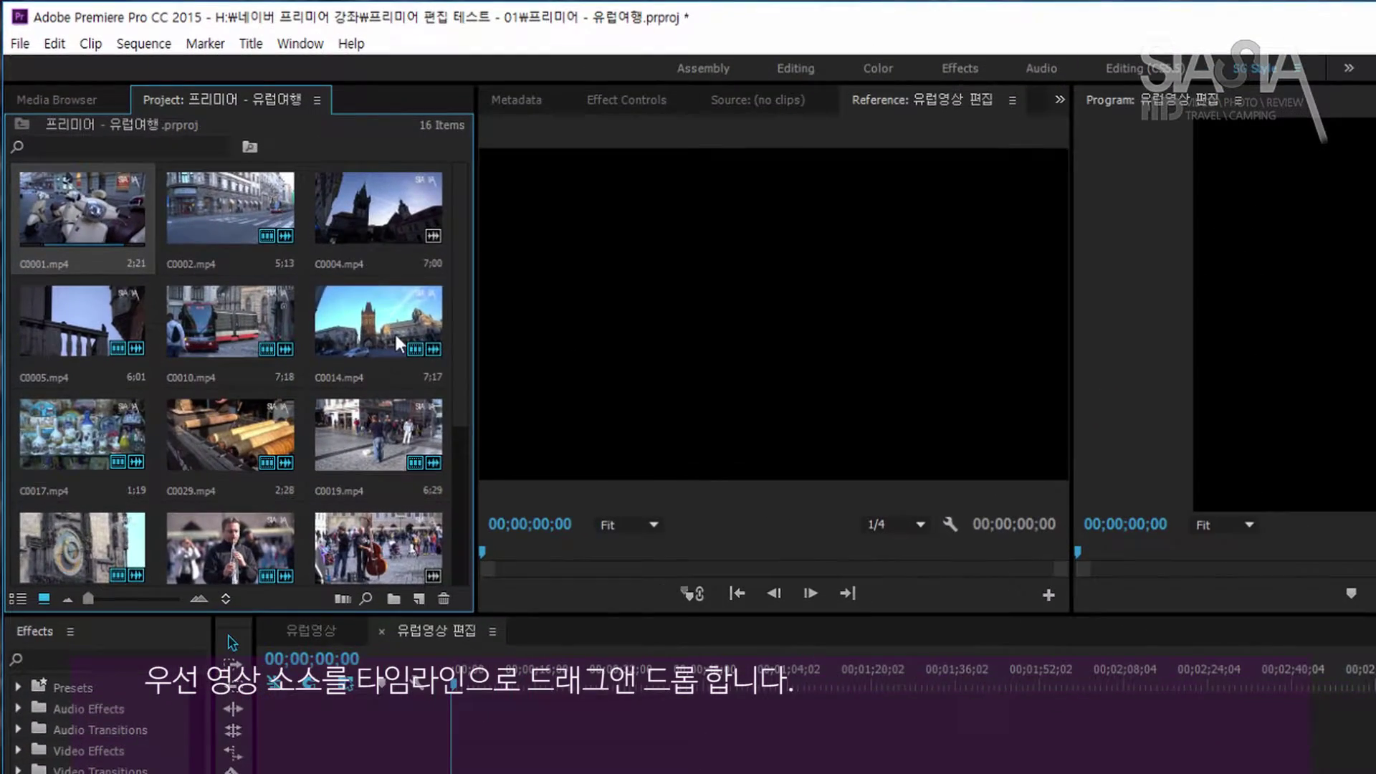
left_click(394, 332, "shift")
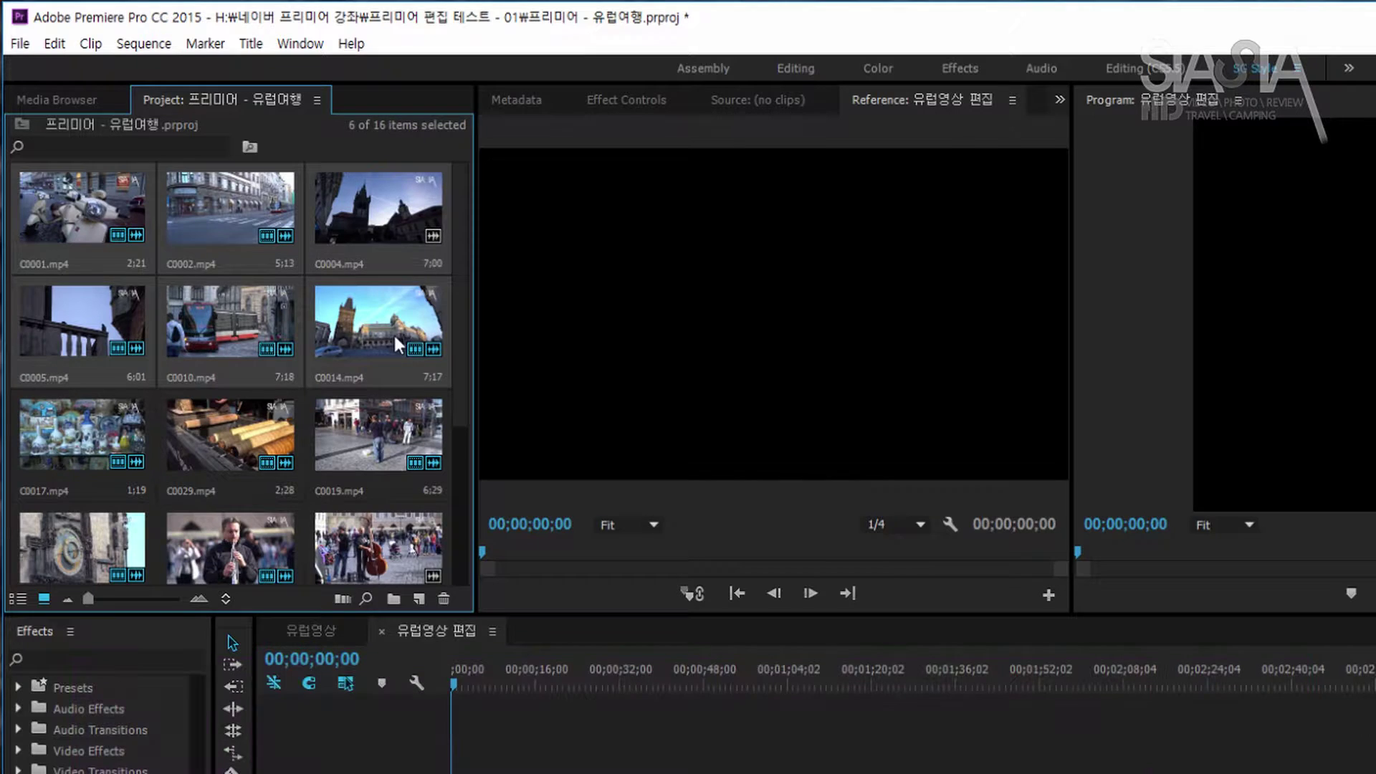
mouse_move(93, 225)
left_mouse_down()
mouse_move(408, 493)
mouse_move(329, 464)
left_mouse_up()
left_click(85, 217)
Review the remaining source clips, the End_of_Sum audio file and the 유럽영상 편집 sequence in the project
scroll(153, 367, "down", 3)
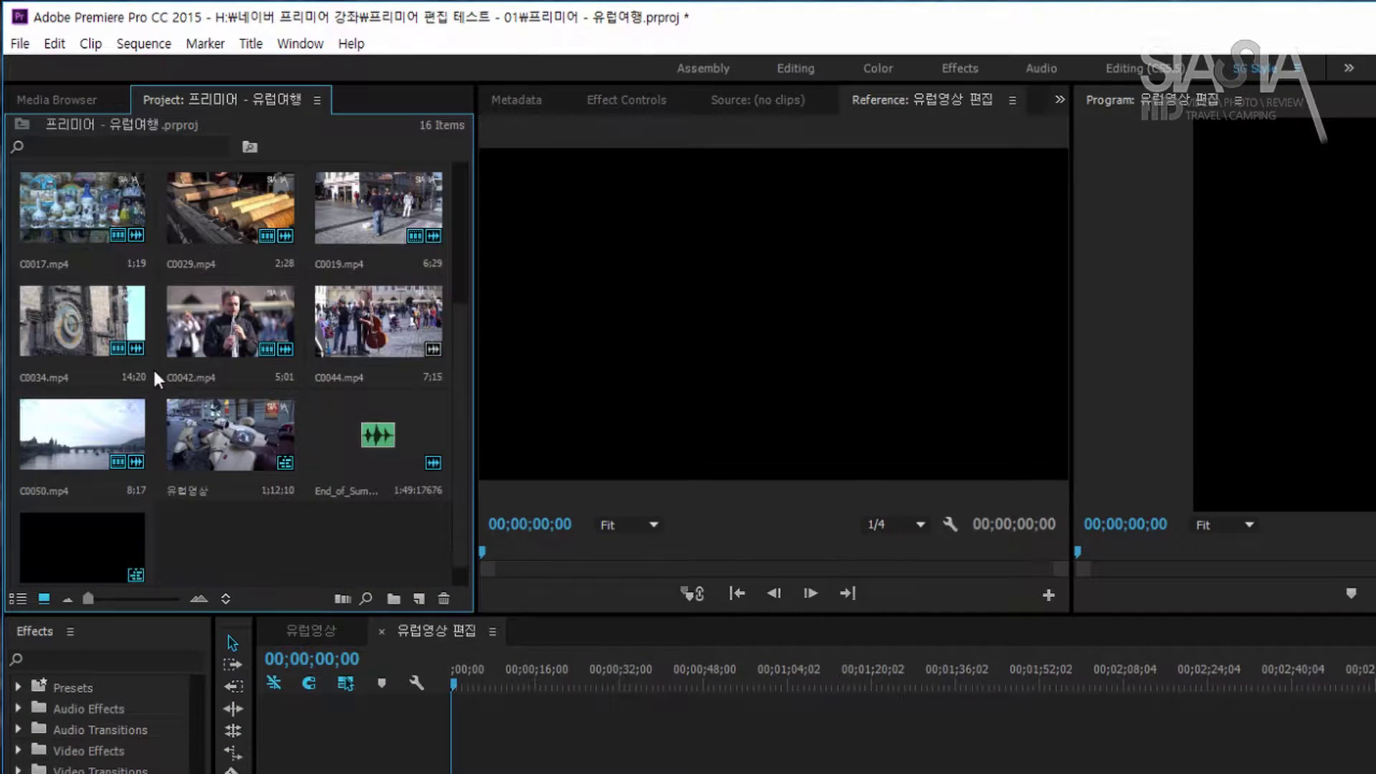
scroll(185, 429, "up", 2)
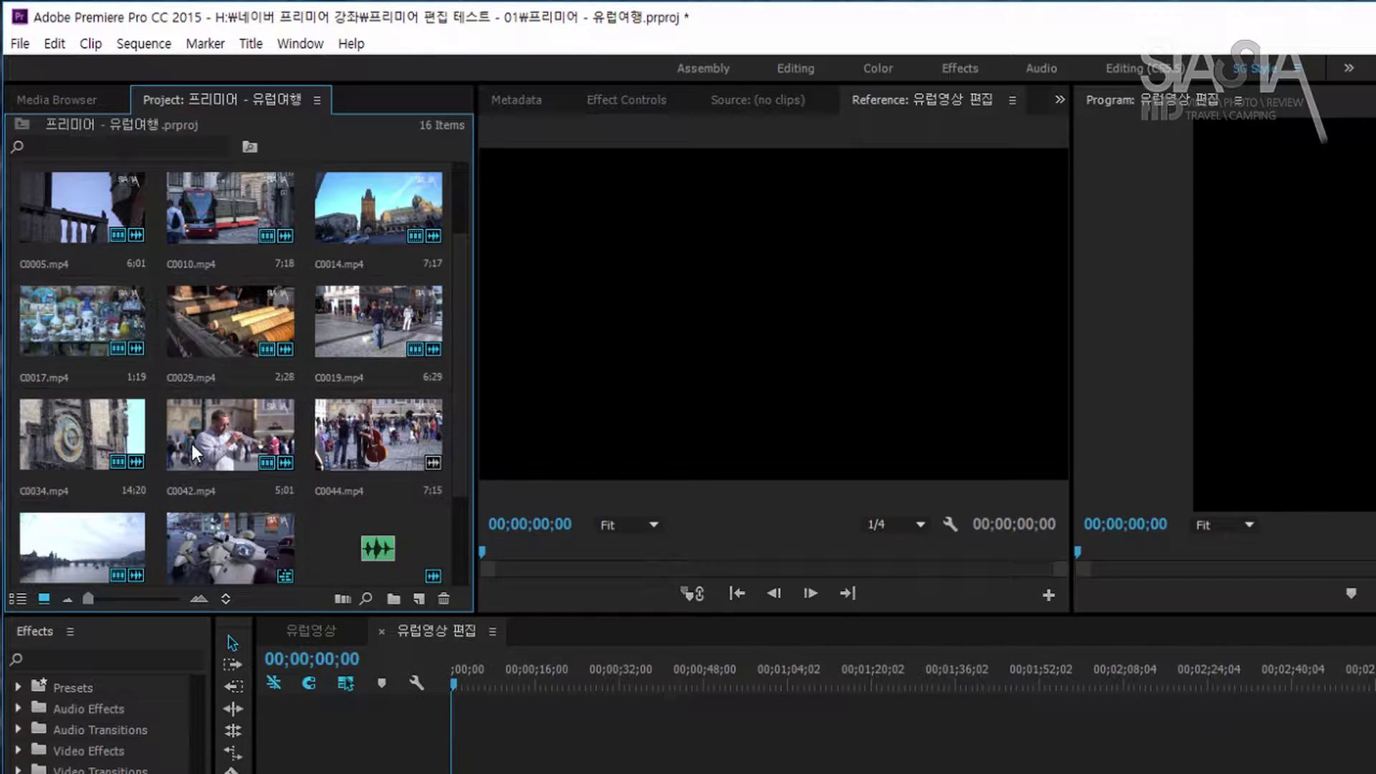
scroll(192, 444, "up", 2)
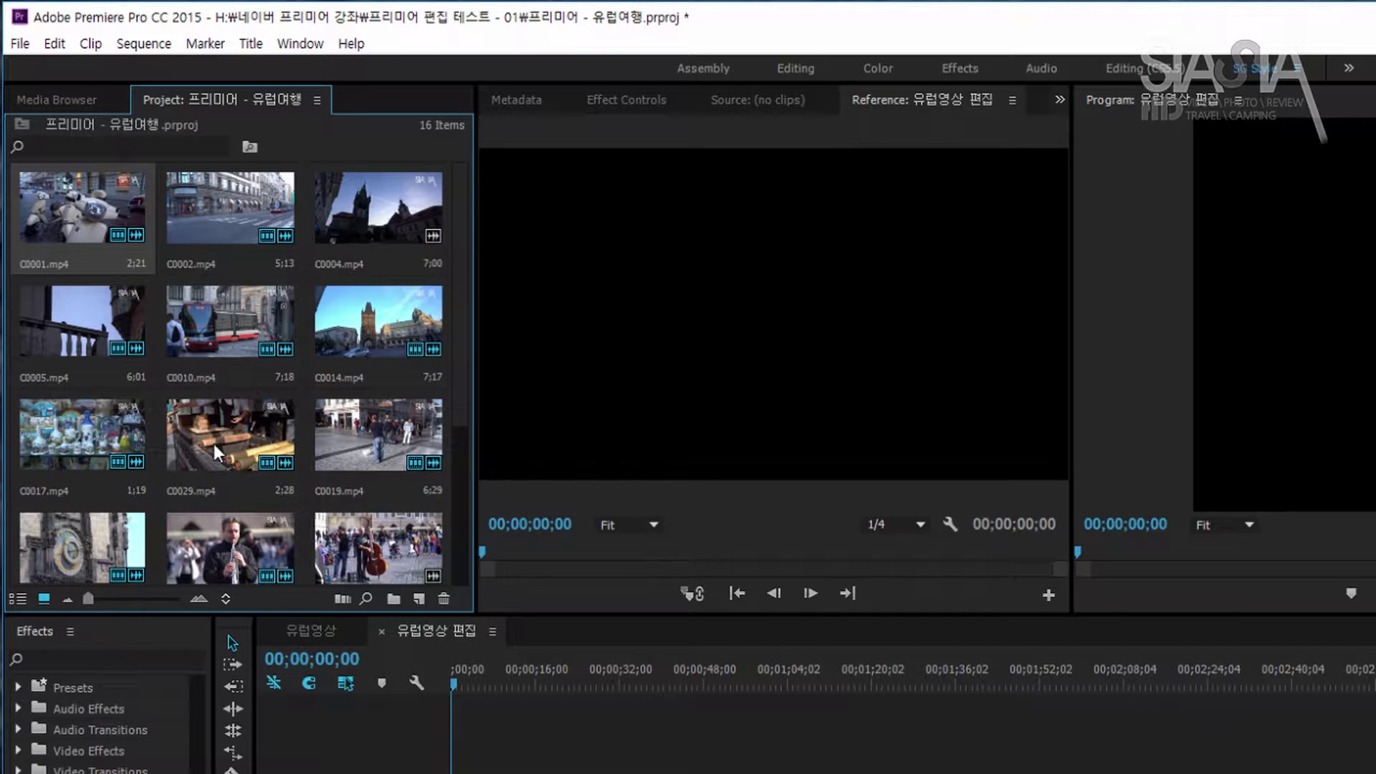
scroll(359, 459, "down", 4)
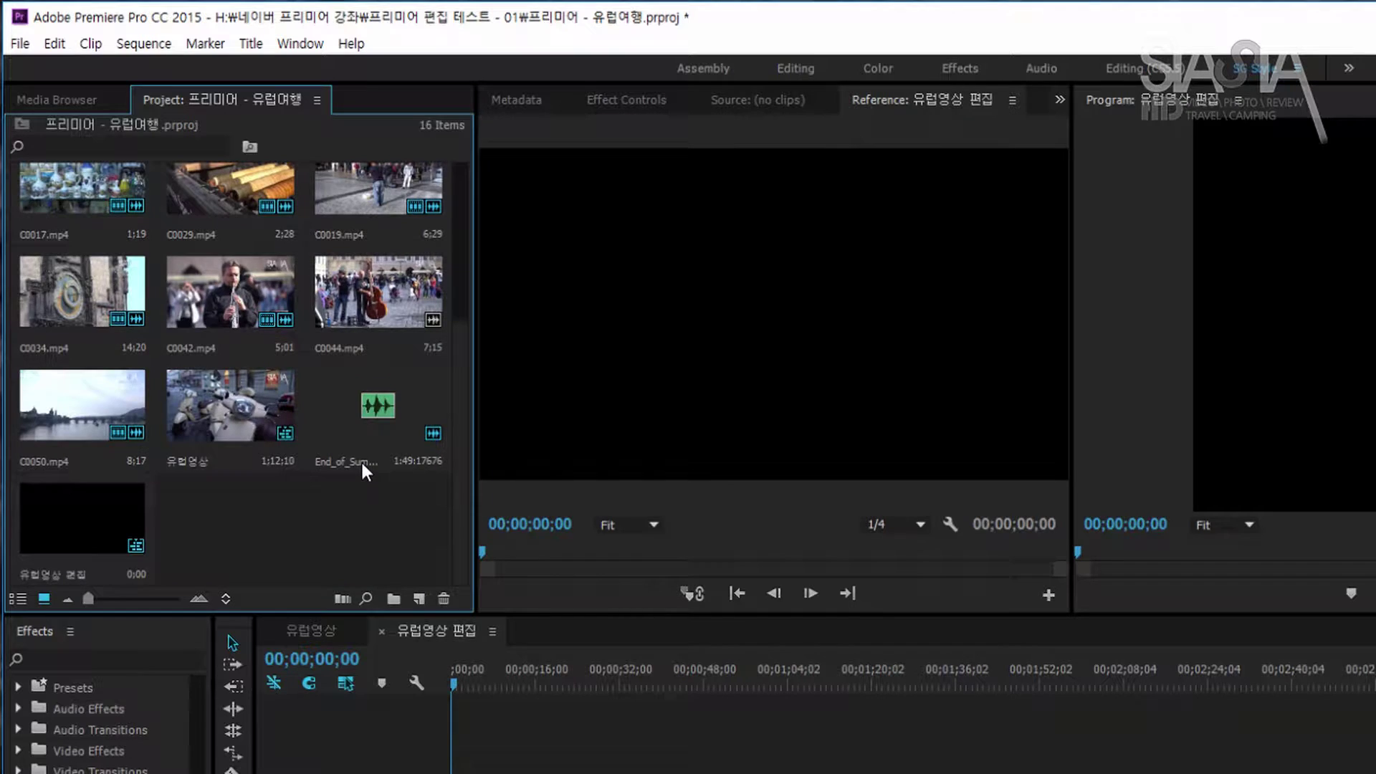
scroll(360, 459, "up", 4)
scroll(89, 237, "up", 1)
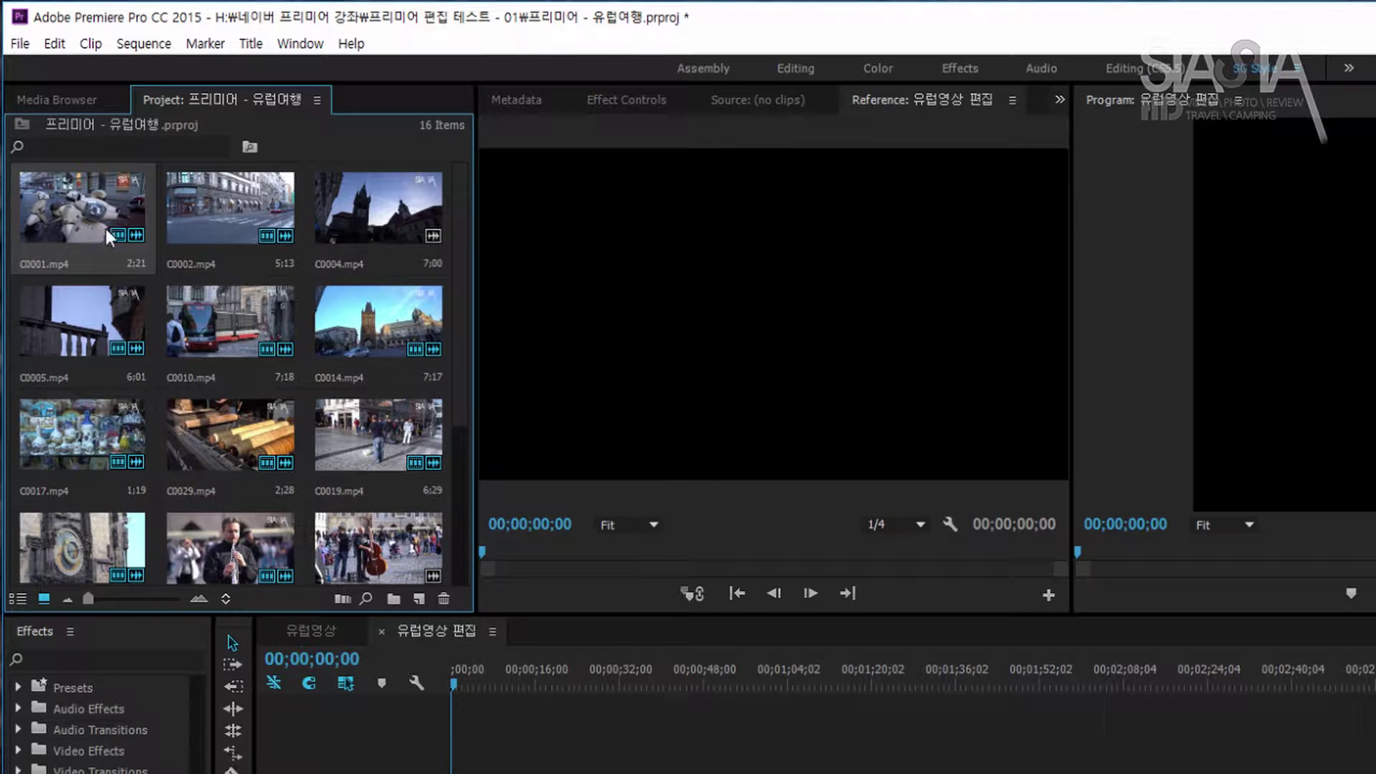
left_click(387, 321, "shift")
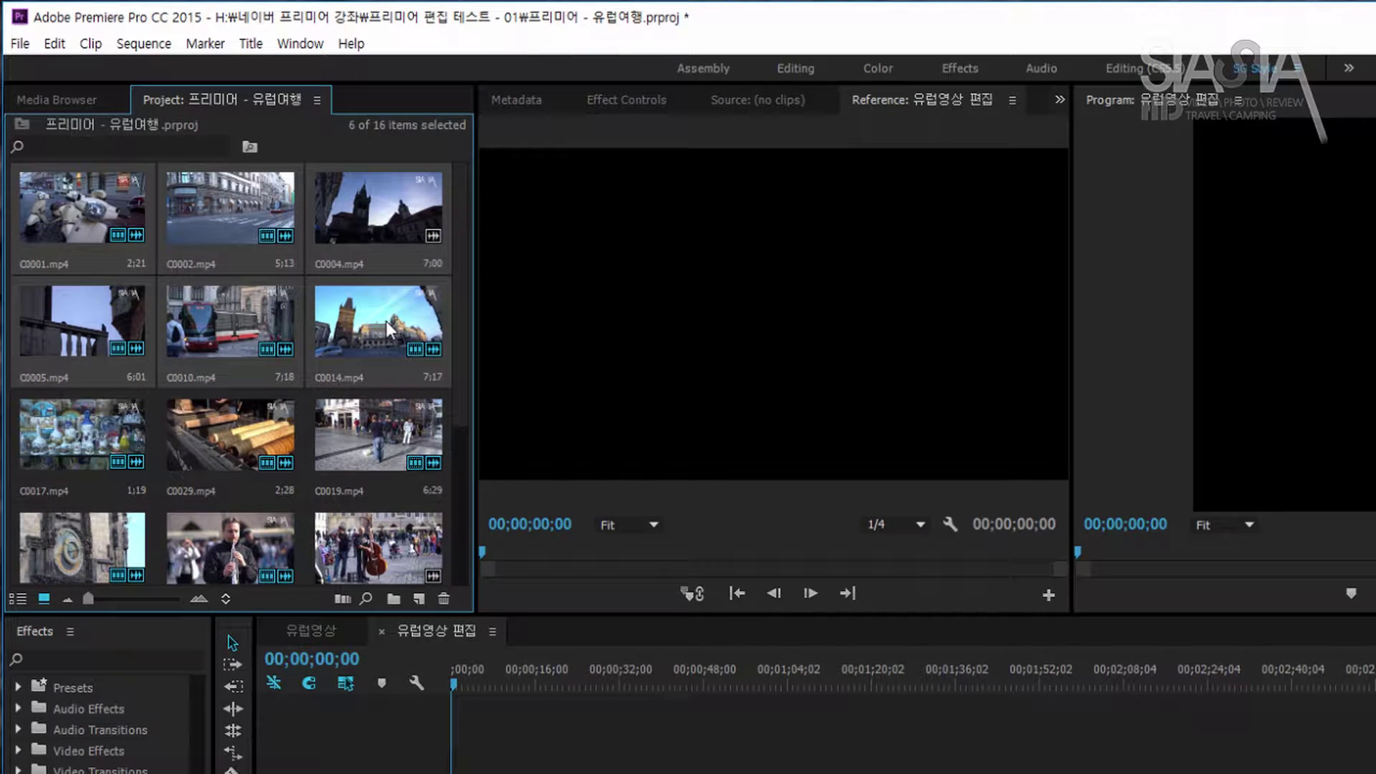
left_click(89, 209)
left_click(392, 223, "shift")
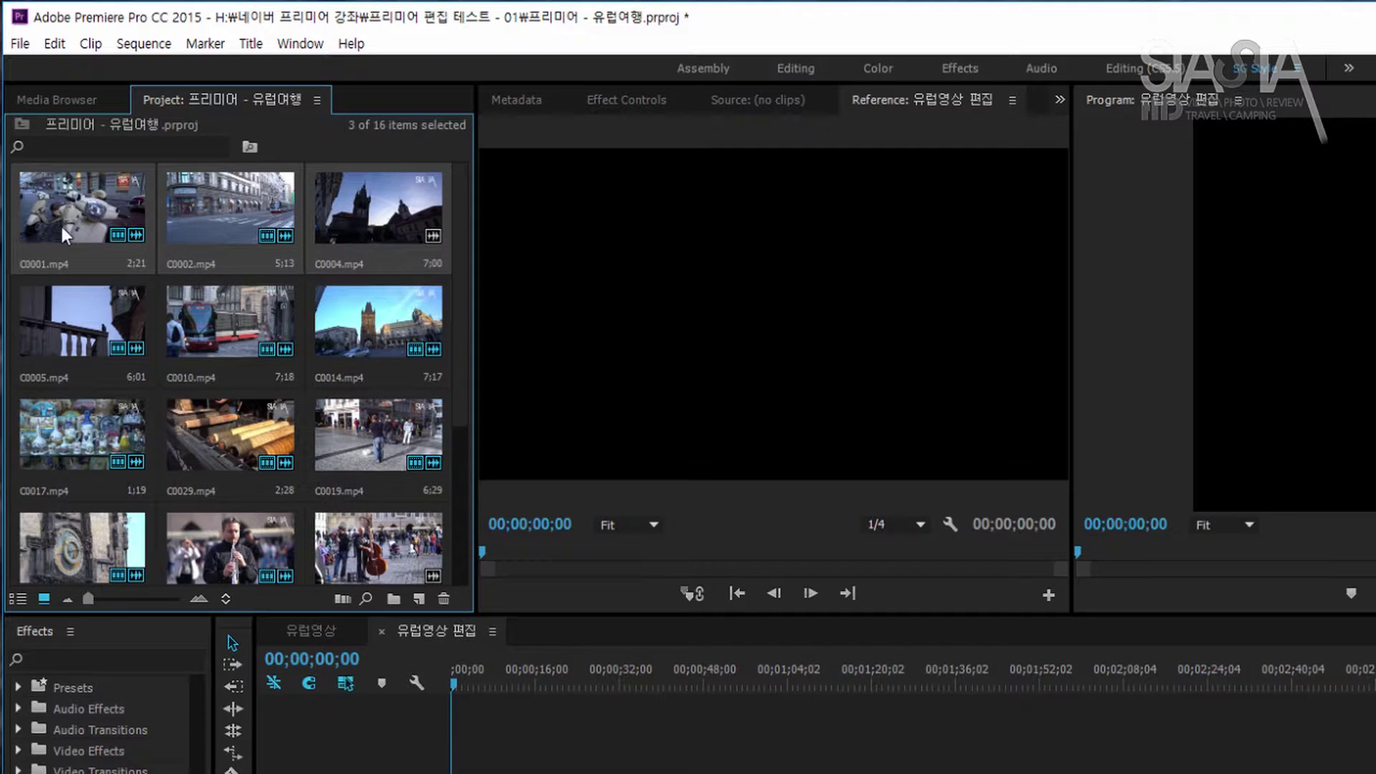
left_click(156, 228)
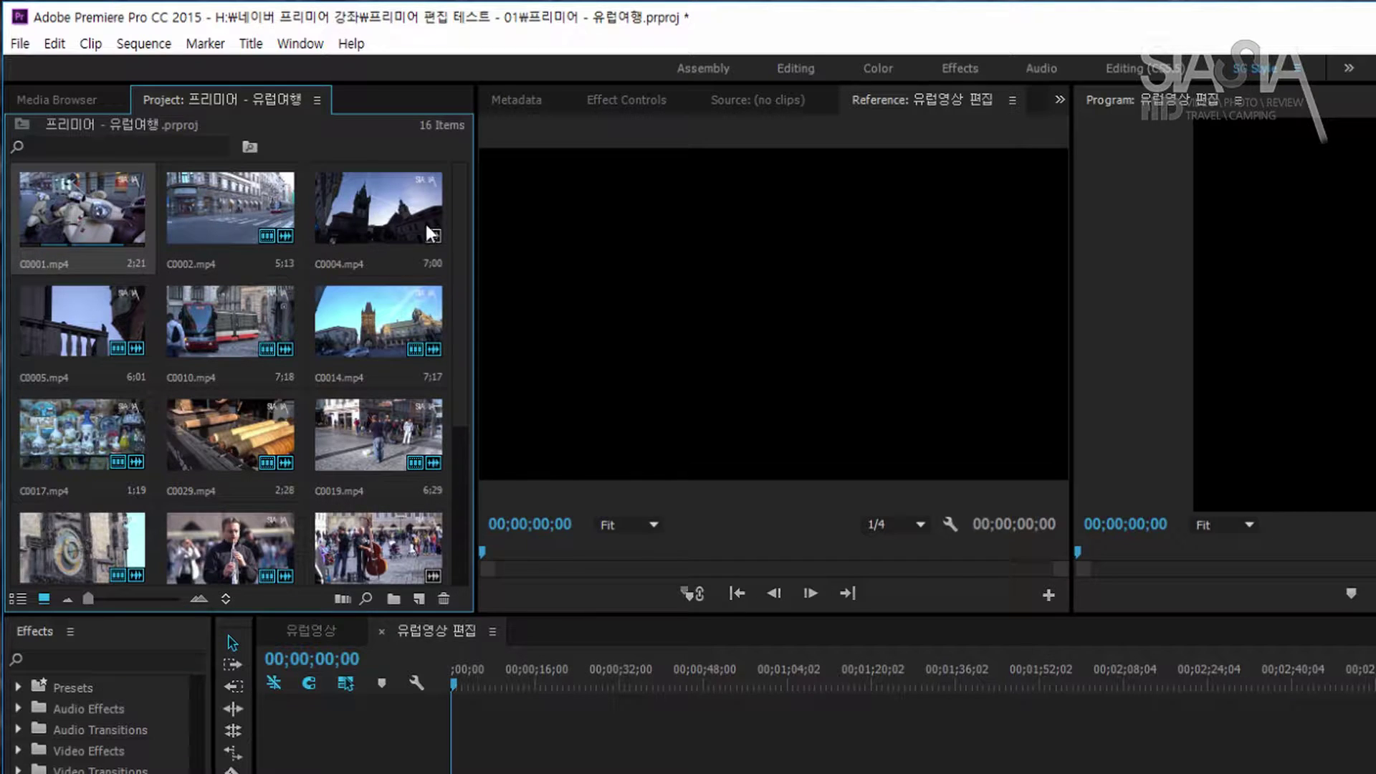
Place clips C0001.mp4, C0002.mp4 and C0004.mp4 together at the start of tracks V1 and A1
left_click(92, 217)
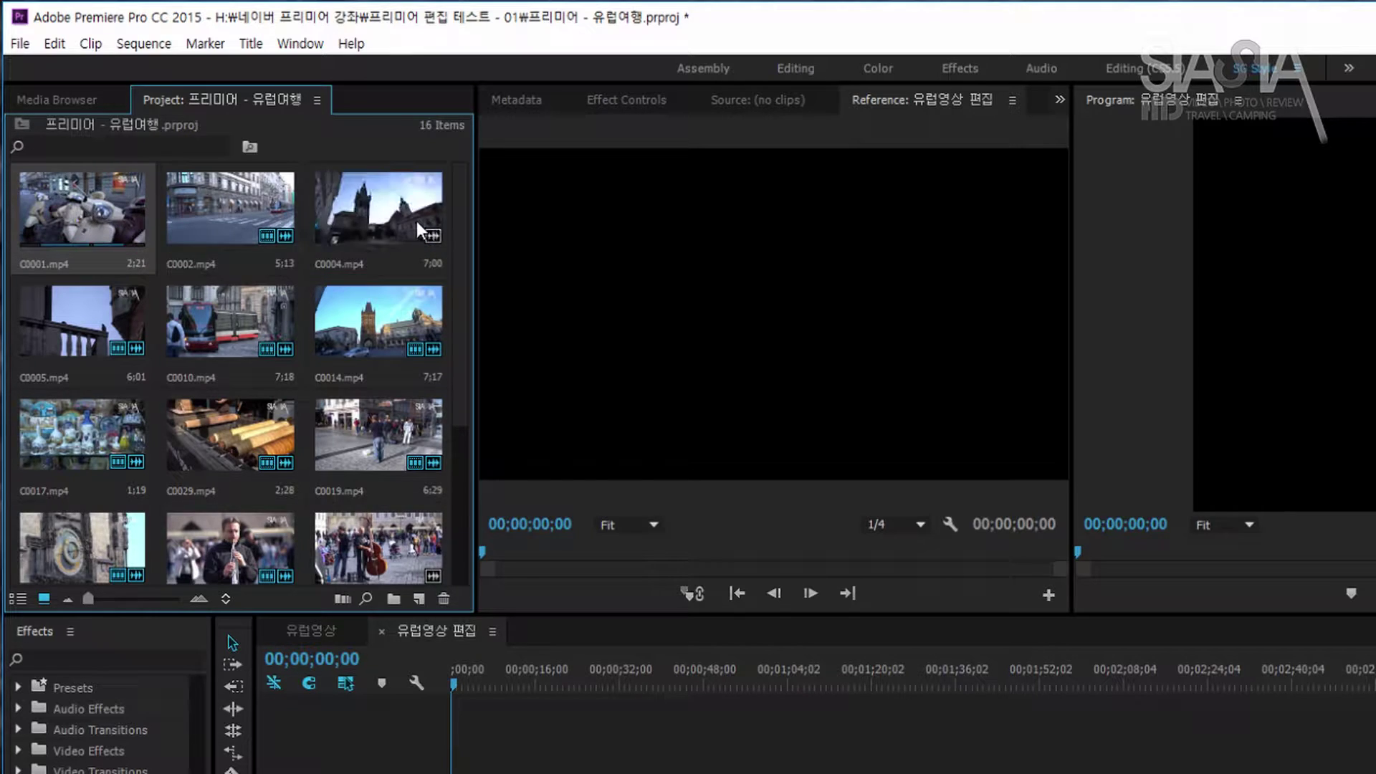
left_click(415, 221, "shift")
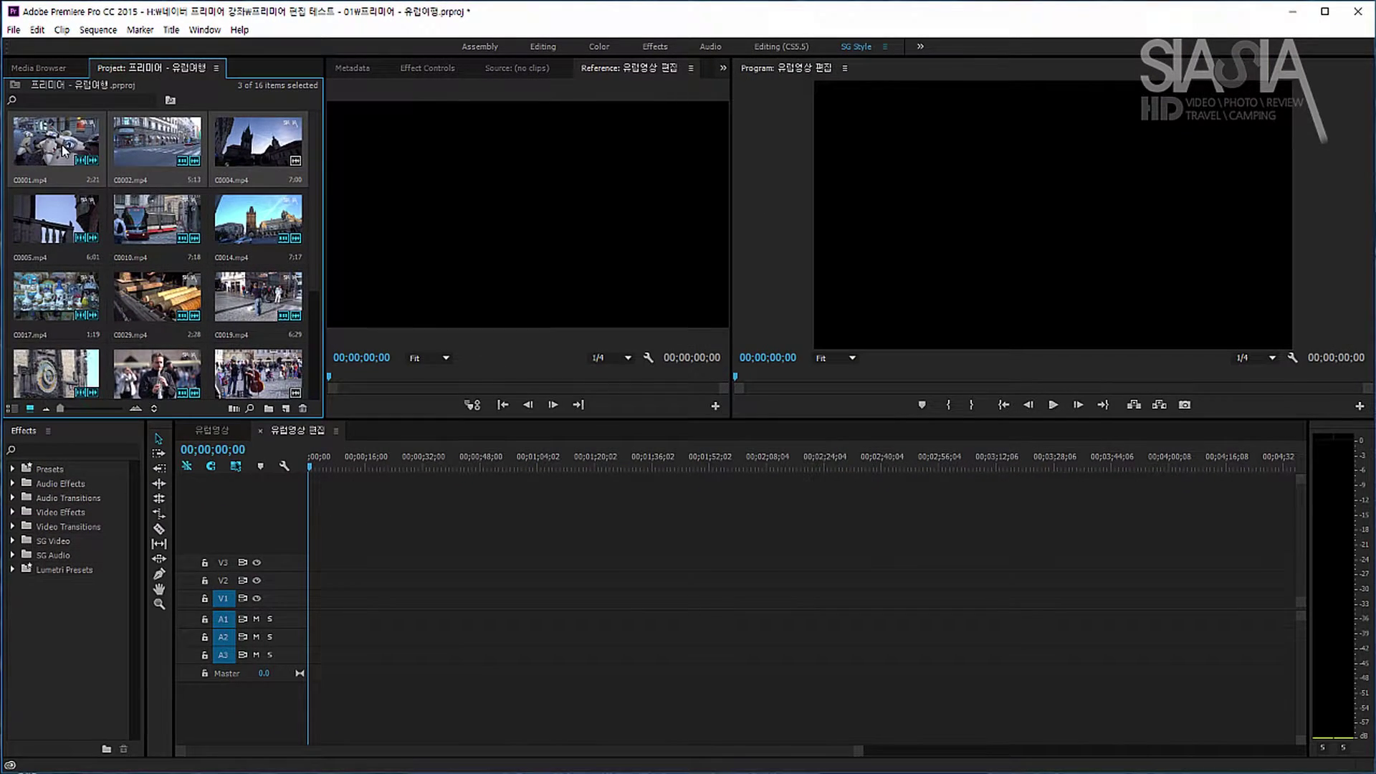
left_click_drag(63, 148, 342, 608)
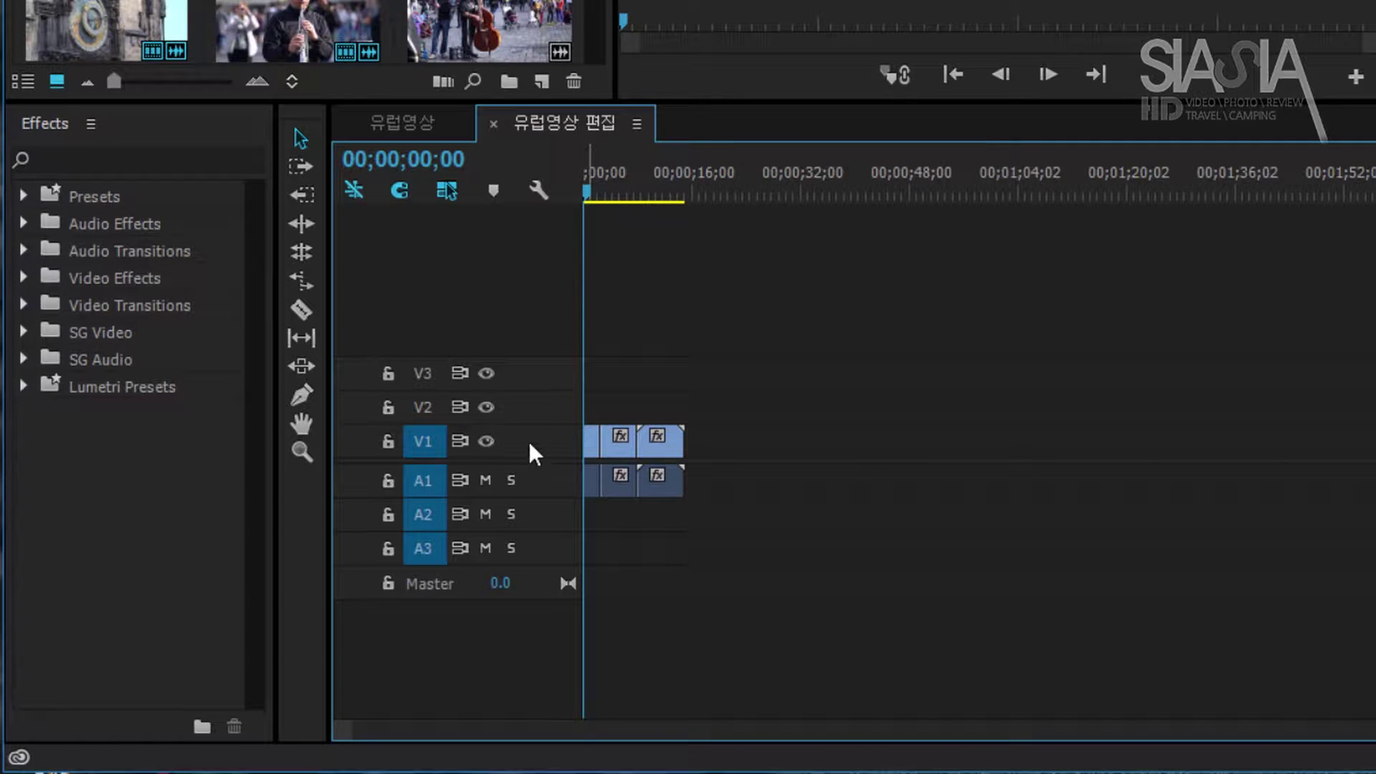
Enlarge the heights of tracks V1 and A1 so the clip thumbnails and audio waveforms show
left_click_drag(536, 429, 545, 368)
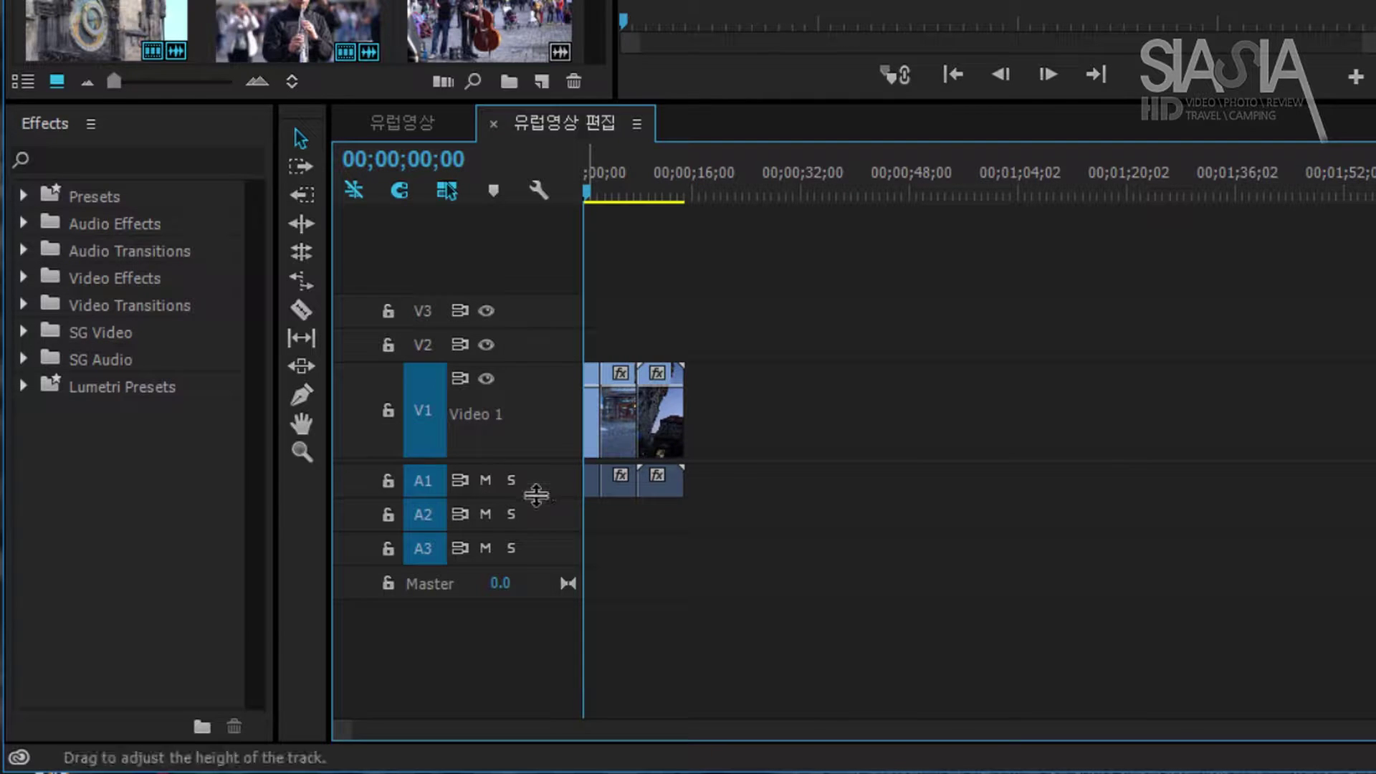
left_click_drag(536, 495, 542, 559)
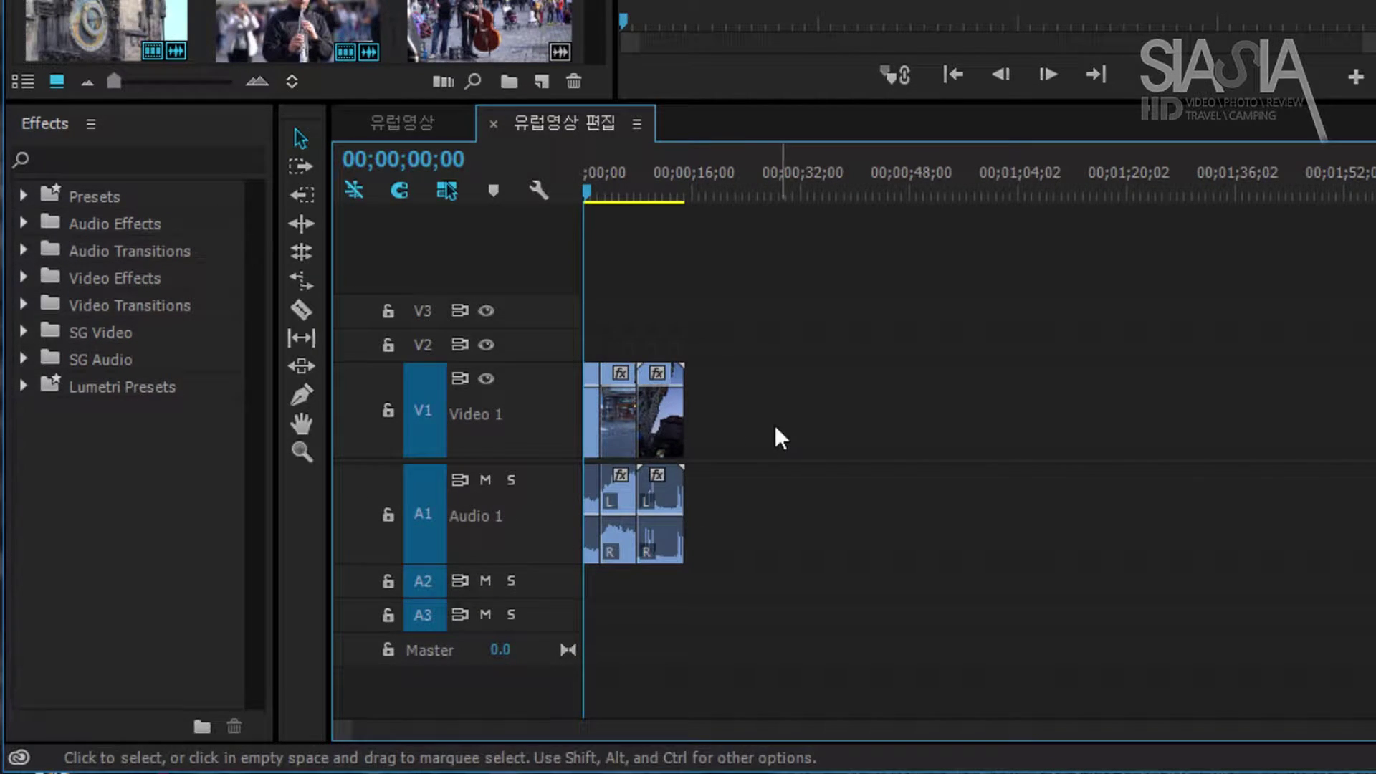
Move the playhead to 00;00;06;18 and zoom the timeline in and out around it
left_click(630, 192)
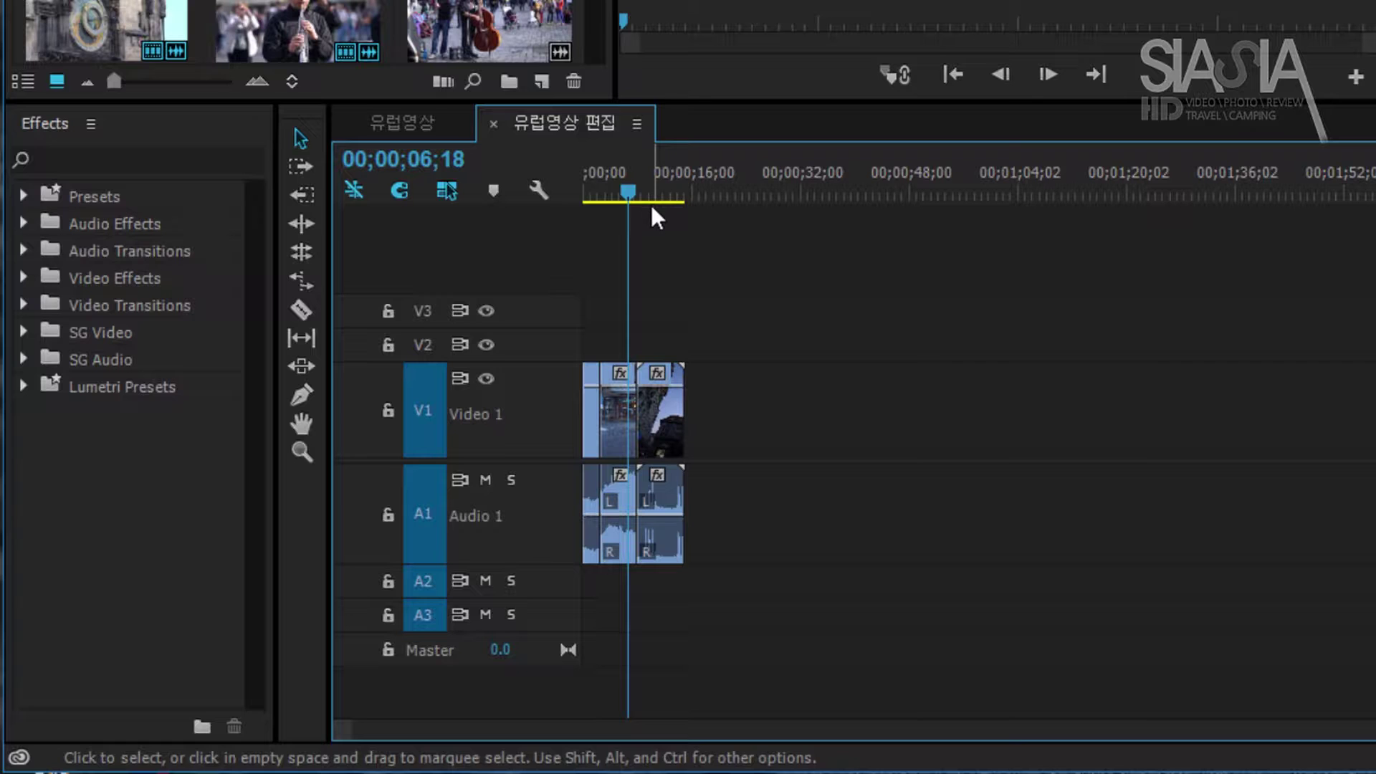
key("=")
key("=")
key("=")
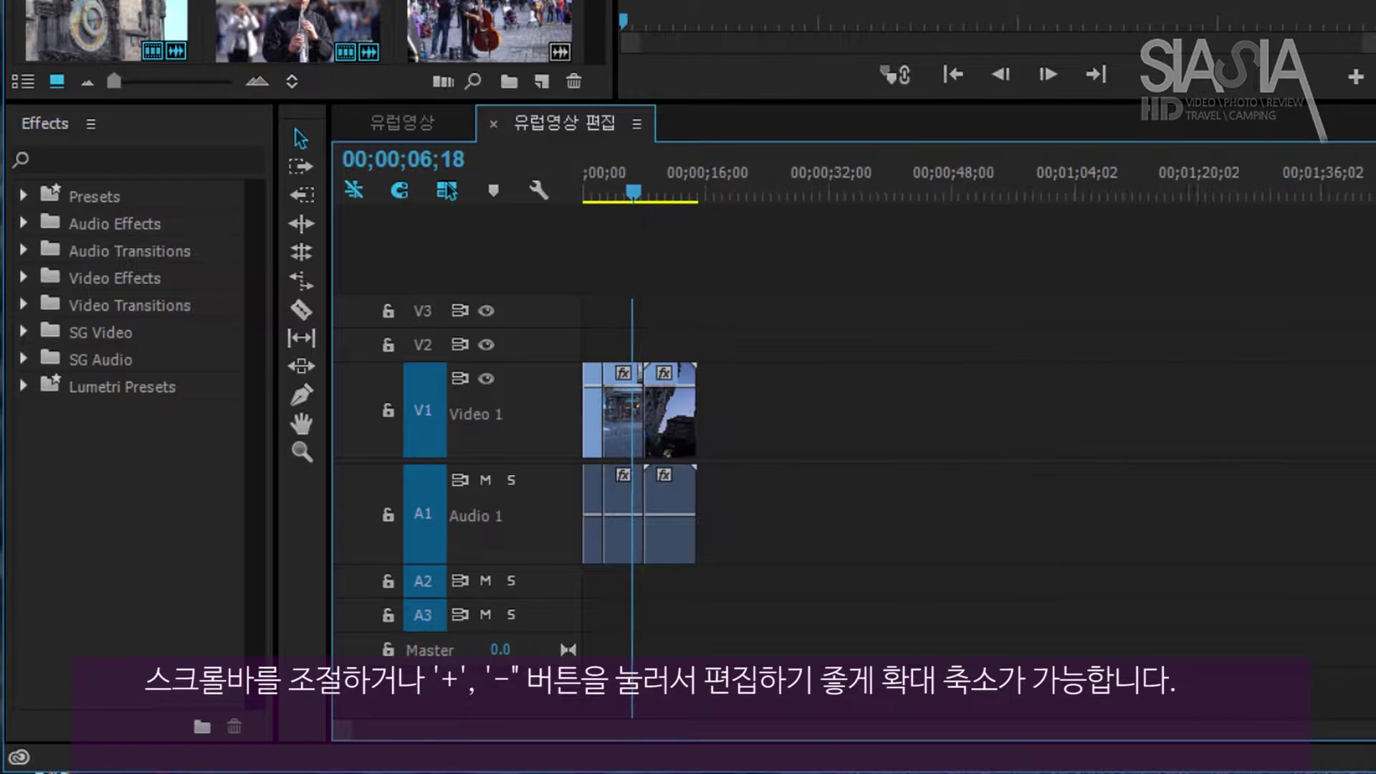
key("minus")
key("minus")
key("minus")
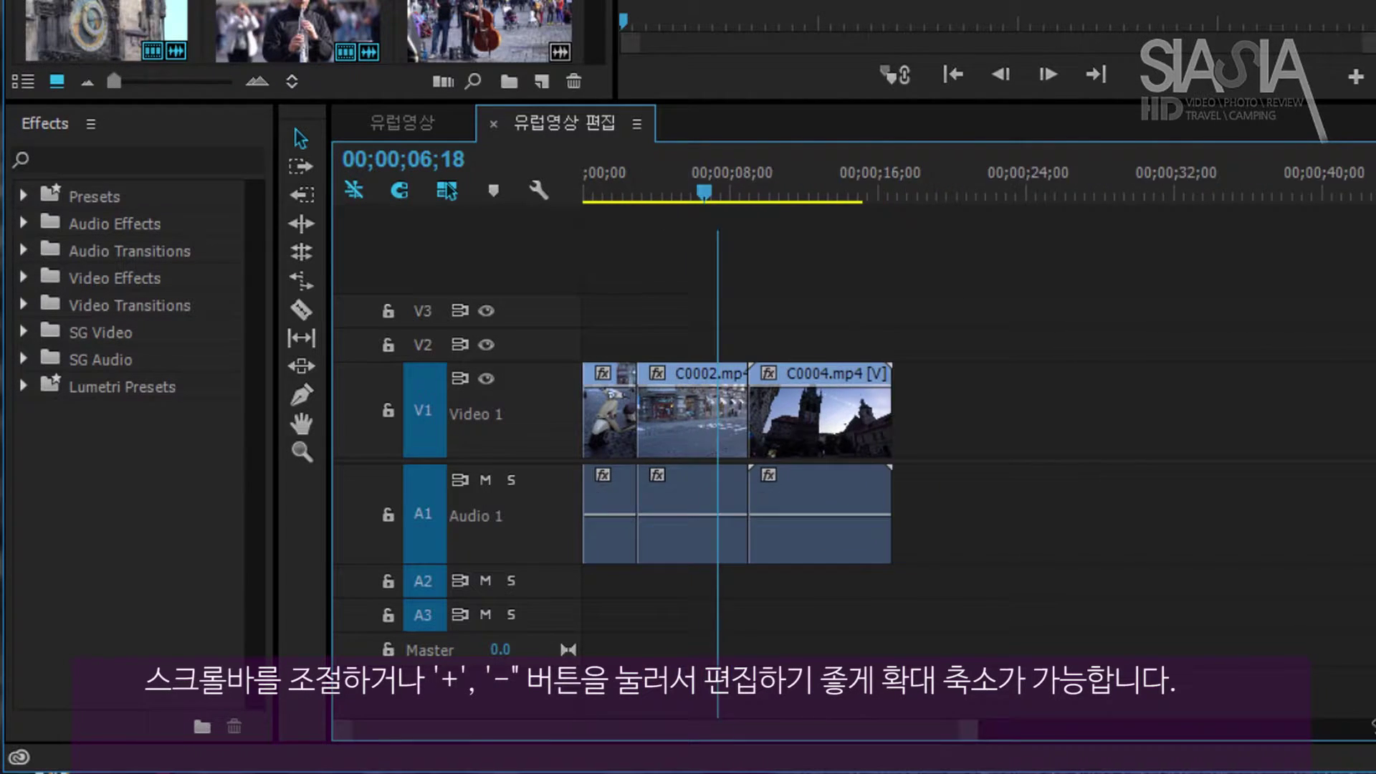
left_click_drag(1317, 728, 1348, 729)
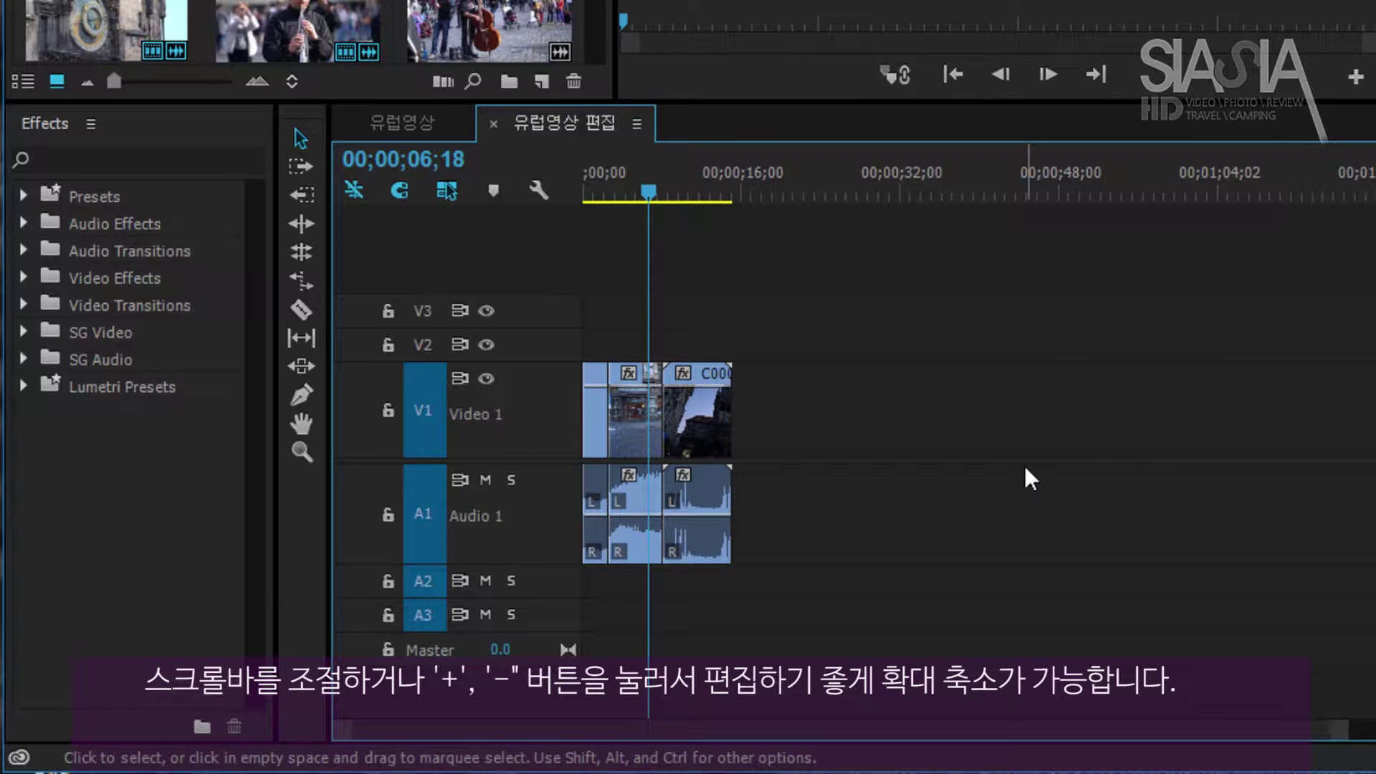
Magnify the timeline until its ruler is labelled every two seconds
key("=")
key("=")
key("=")
key("=")
key("=")
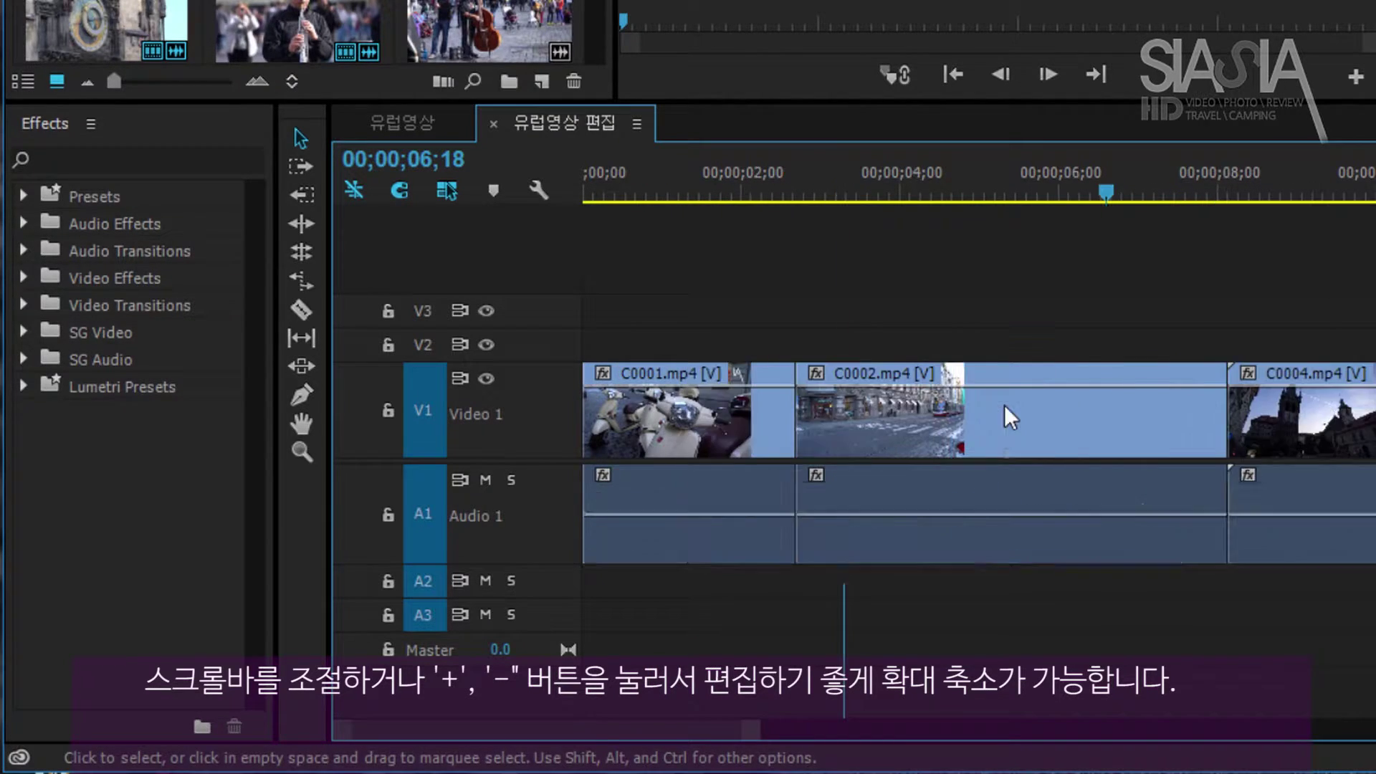
key("minus")
key("minus")
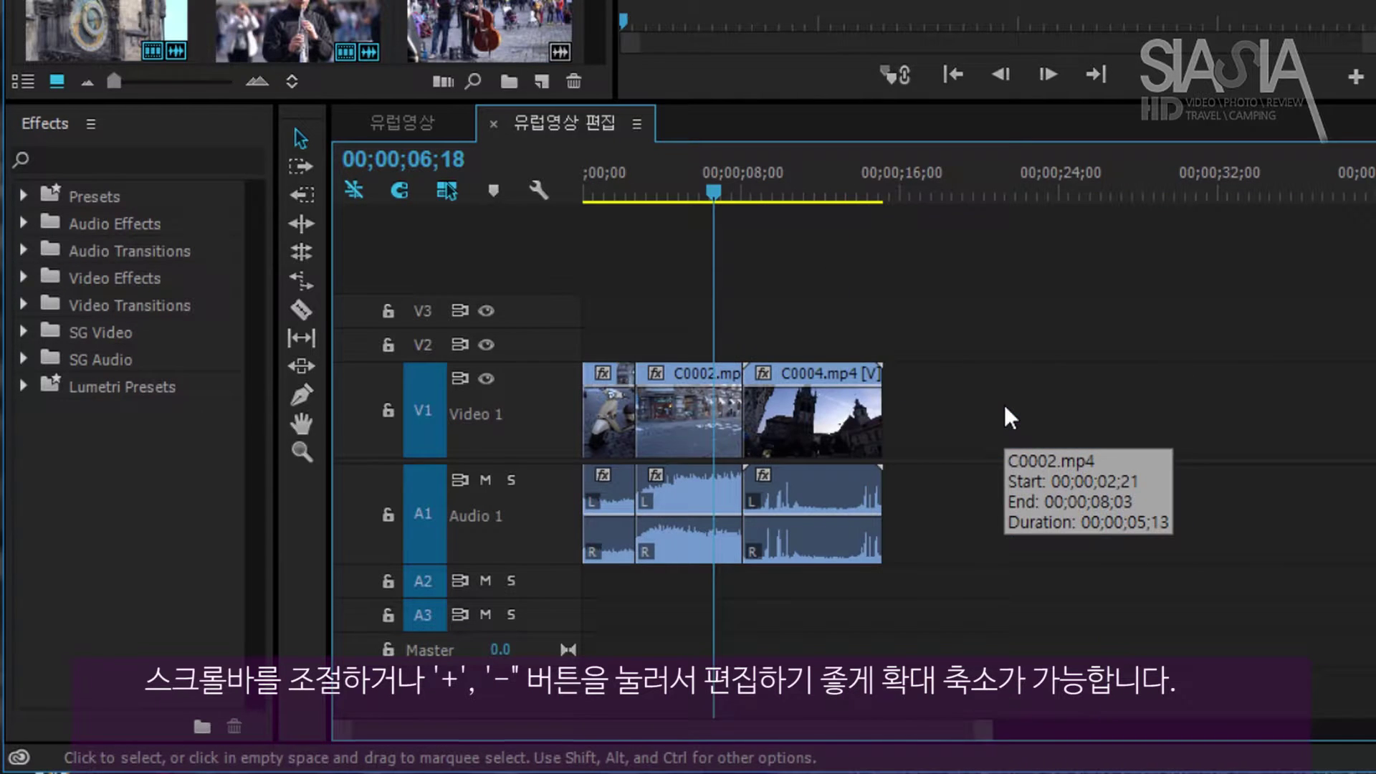
key("=")
key("=")
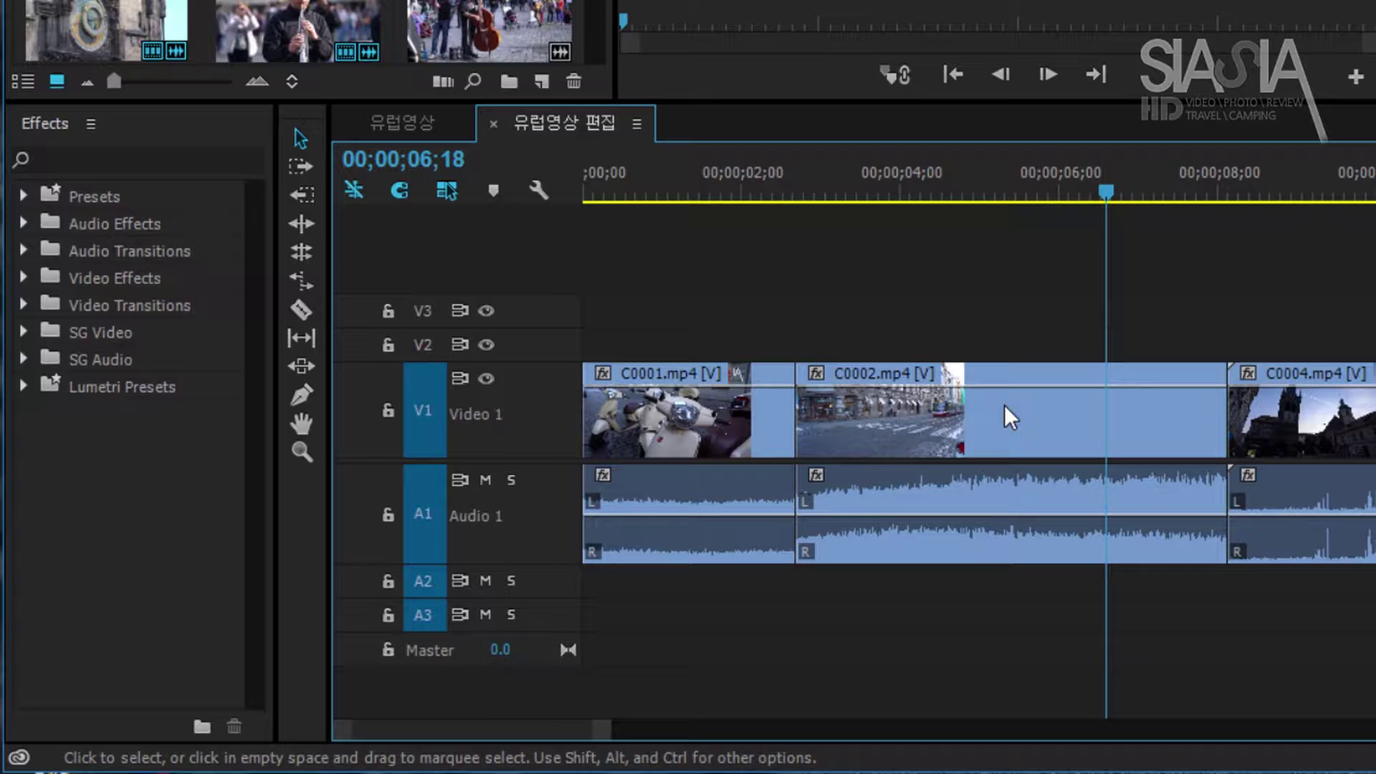
Scrub through the beginning of clip C0001.mp4 and return the playhead to 00;00;00;00
left_click_drag(743, 224, 638, 212)
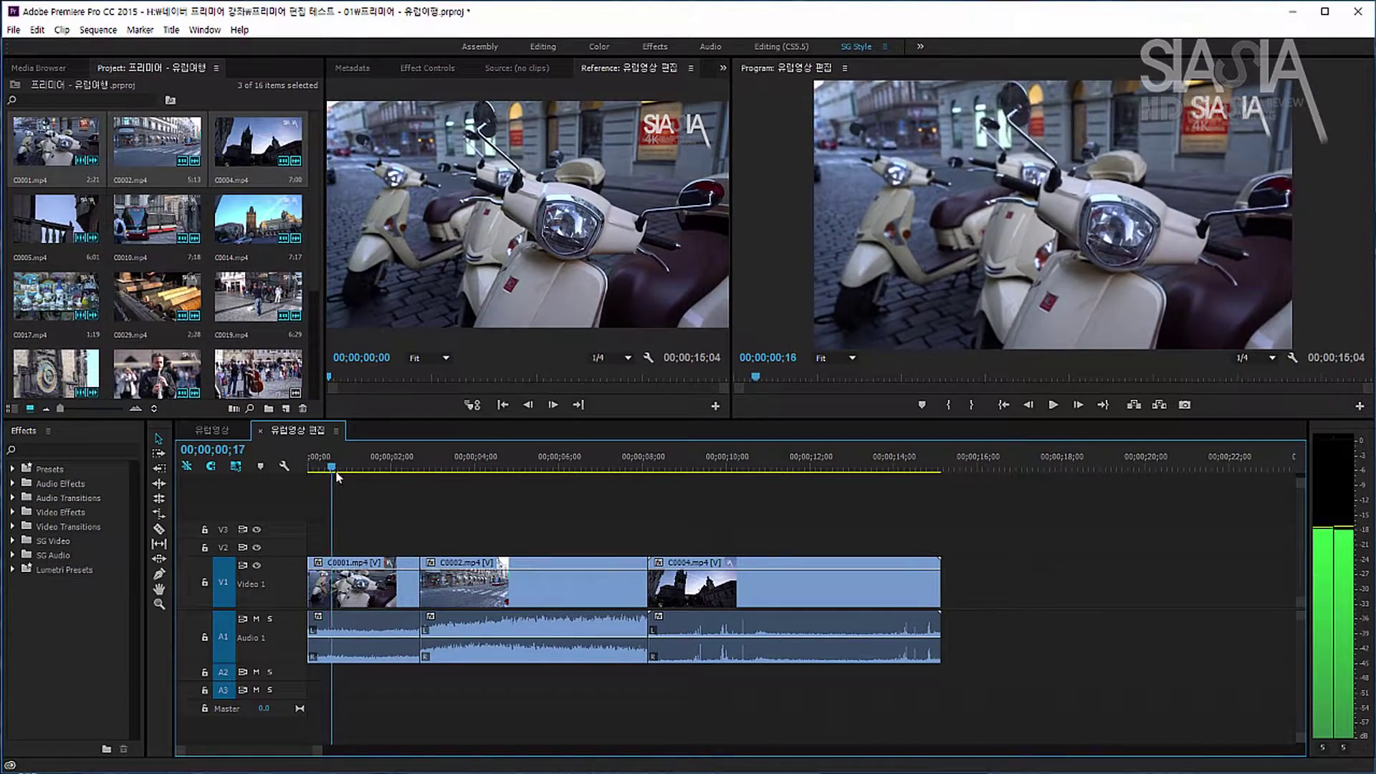
left_click_drag(336, 477, 309, 521)
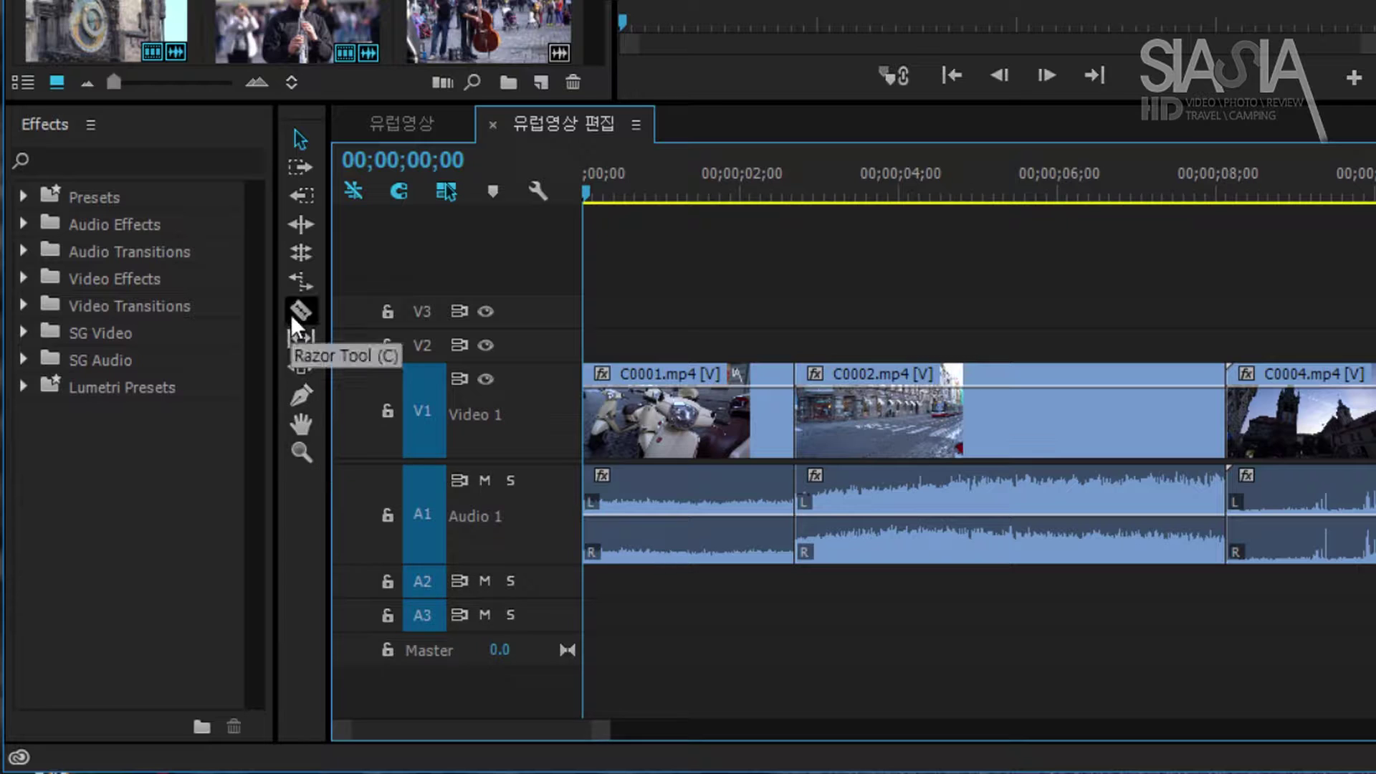
Move the playhead to 00;00;00;28 and select clip C0001.mp4 on the timeline with the Selection tool
left_click(289, 135)
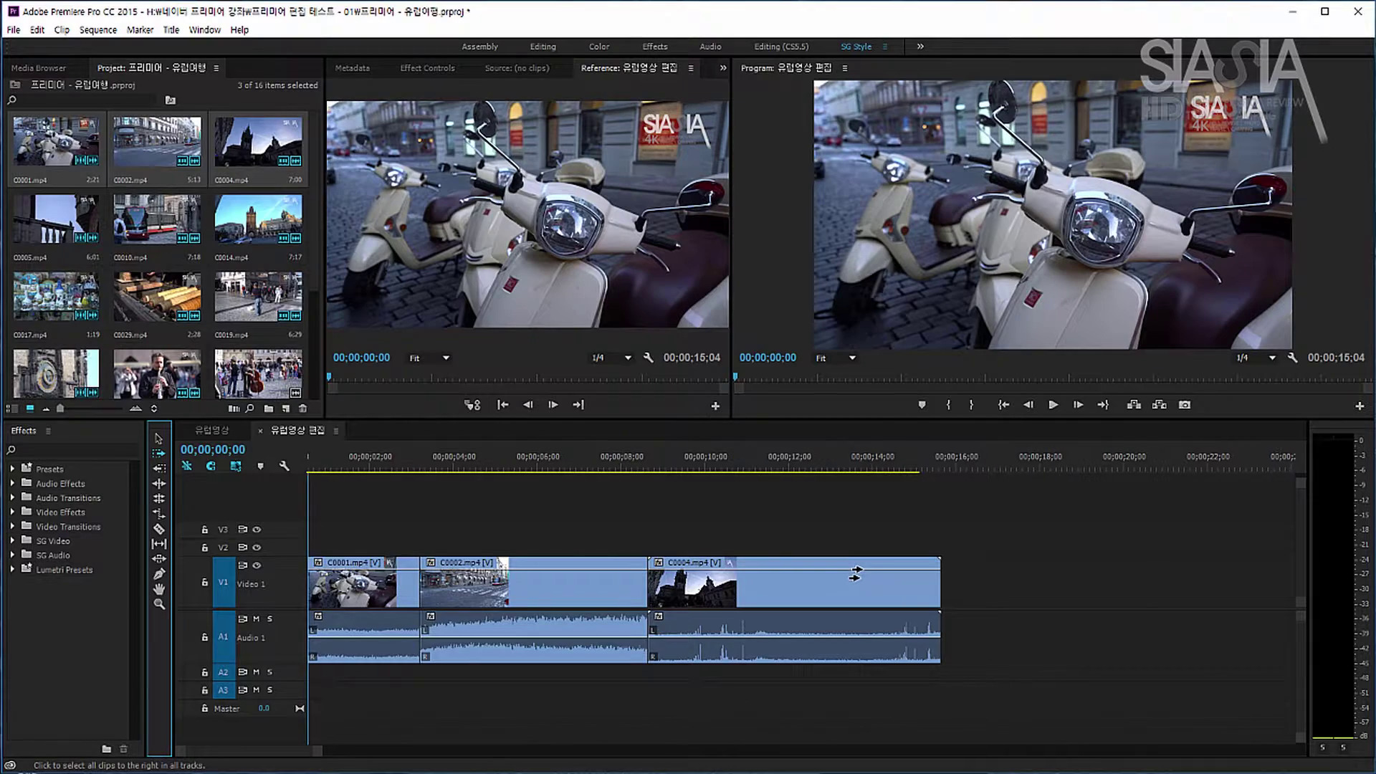
scroll(854, 572, "down", 1)
scroll(914, 610, "up", 1)
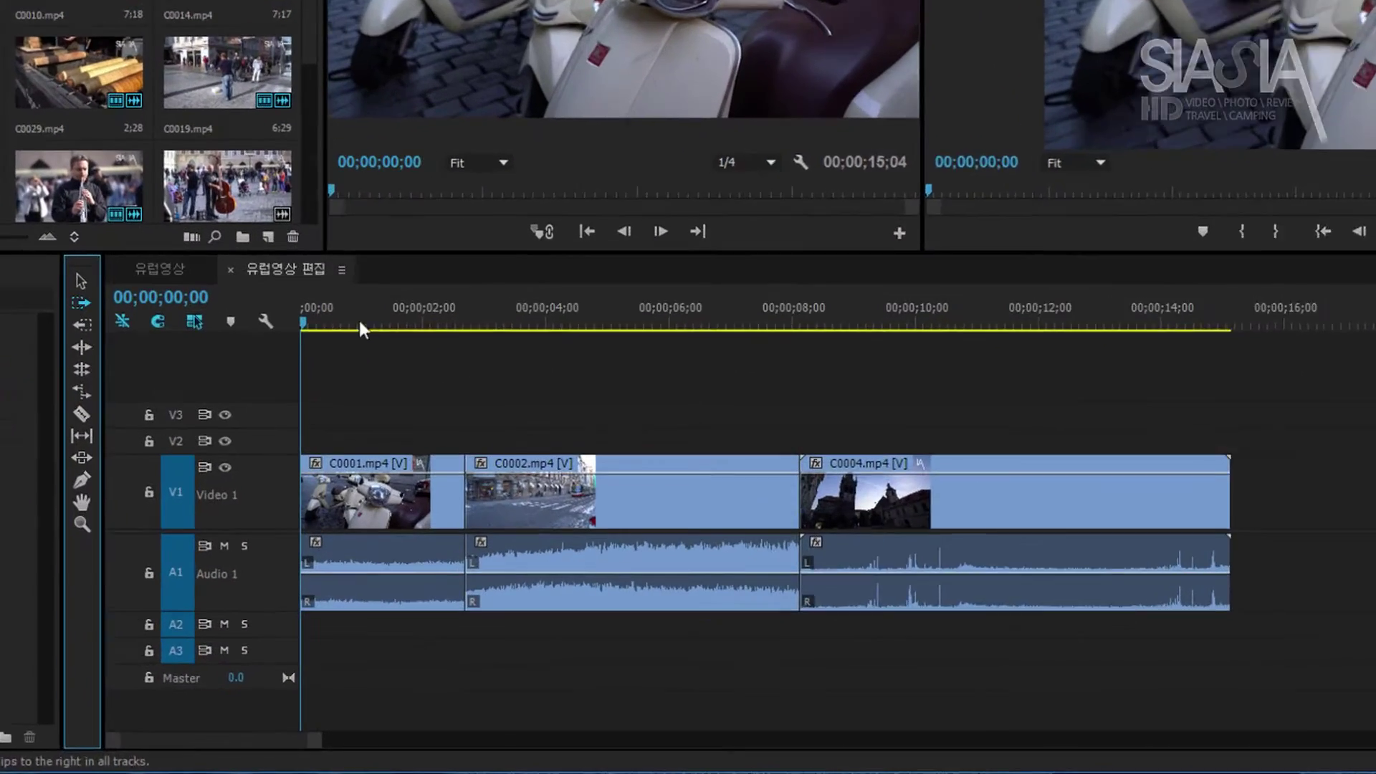
left_click(346, 458)
left_click(54, 222)
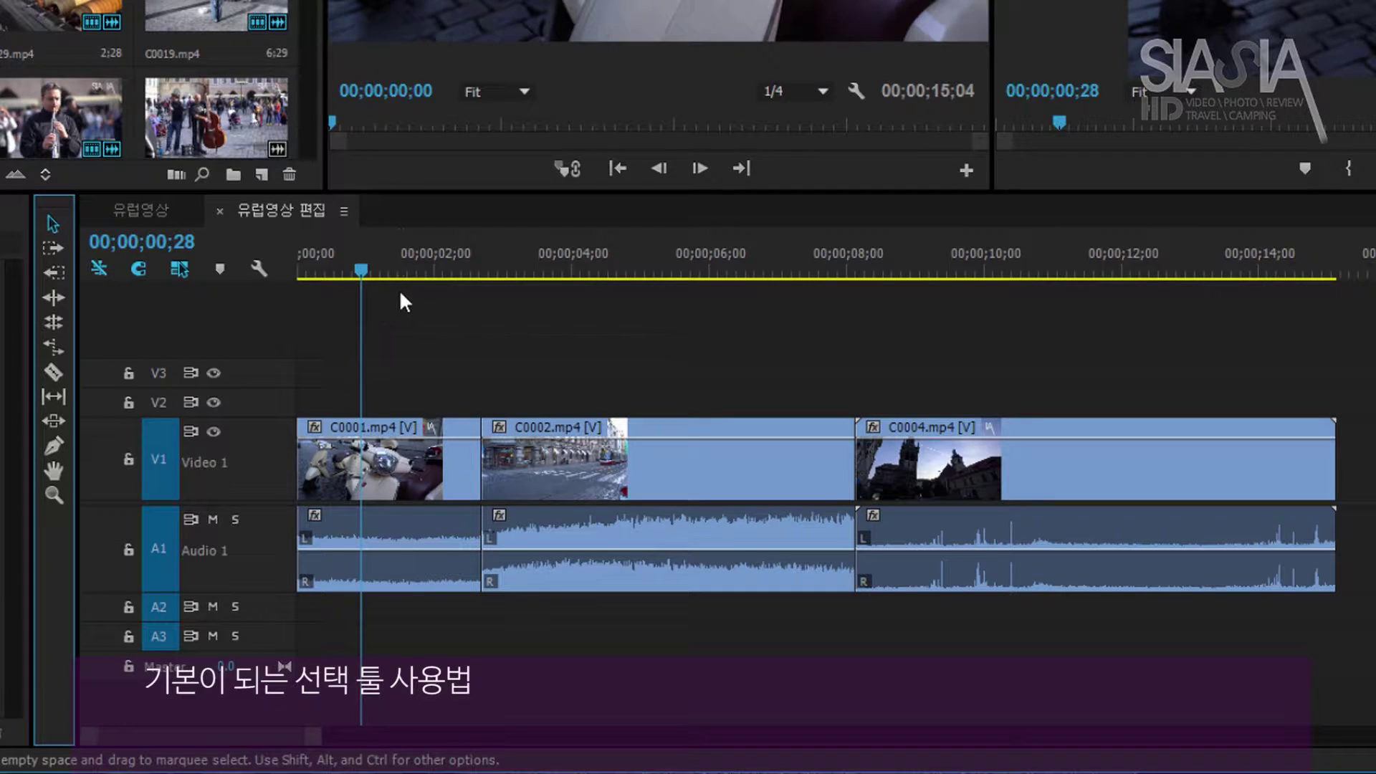
left_click(552, 380)
left_click(400, 462)
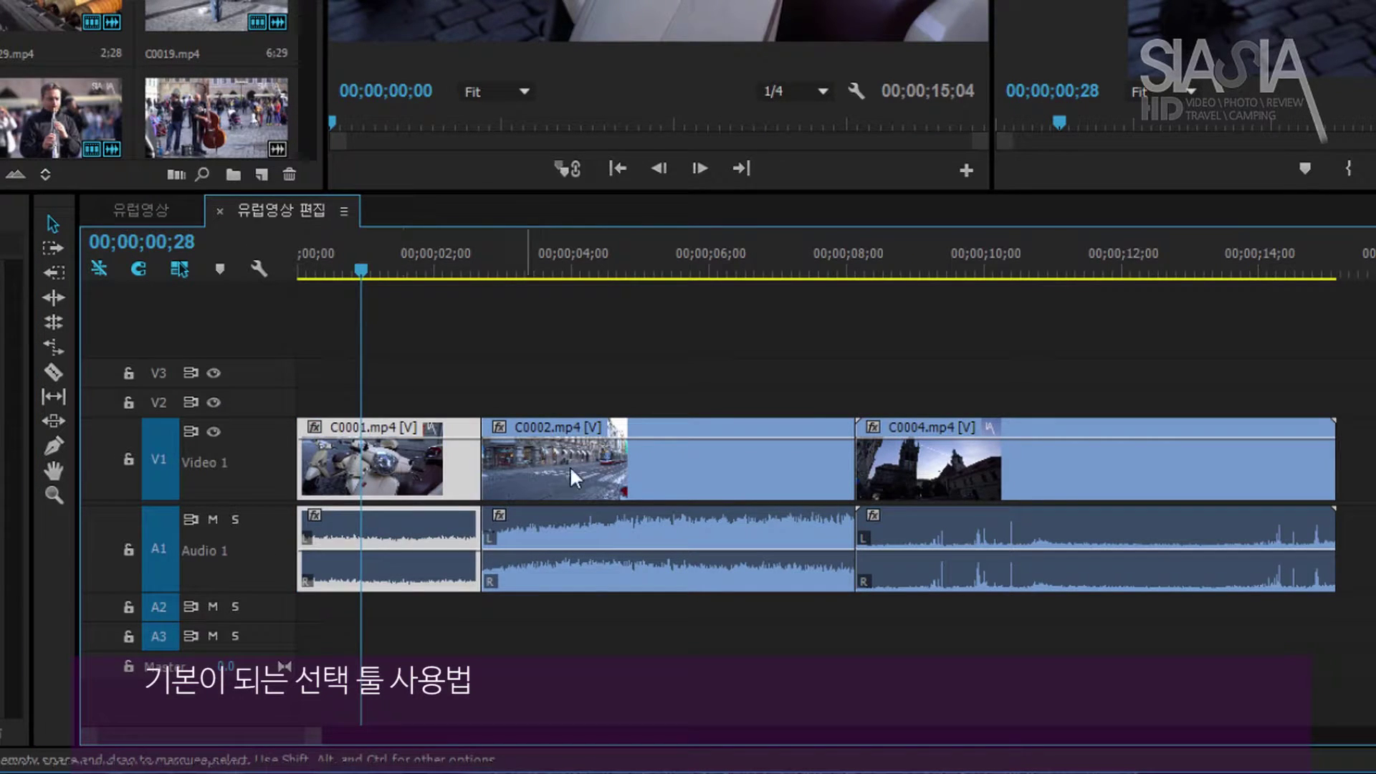
Select the clips C0001.mp4, C0002.mp4 and C0004.mp4 on the timeline individually, finishing with C0004.mp4
left_click(693, 472)
left_click(1036, 486)
left_click(725, 486)
left_click(351, 467)
left_click(678, 480)
left_click(997, 492)
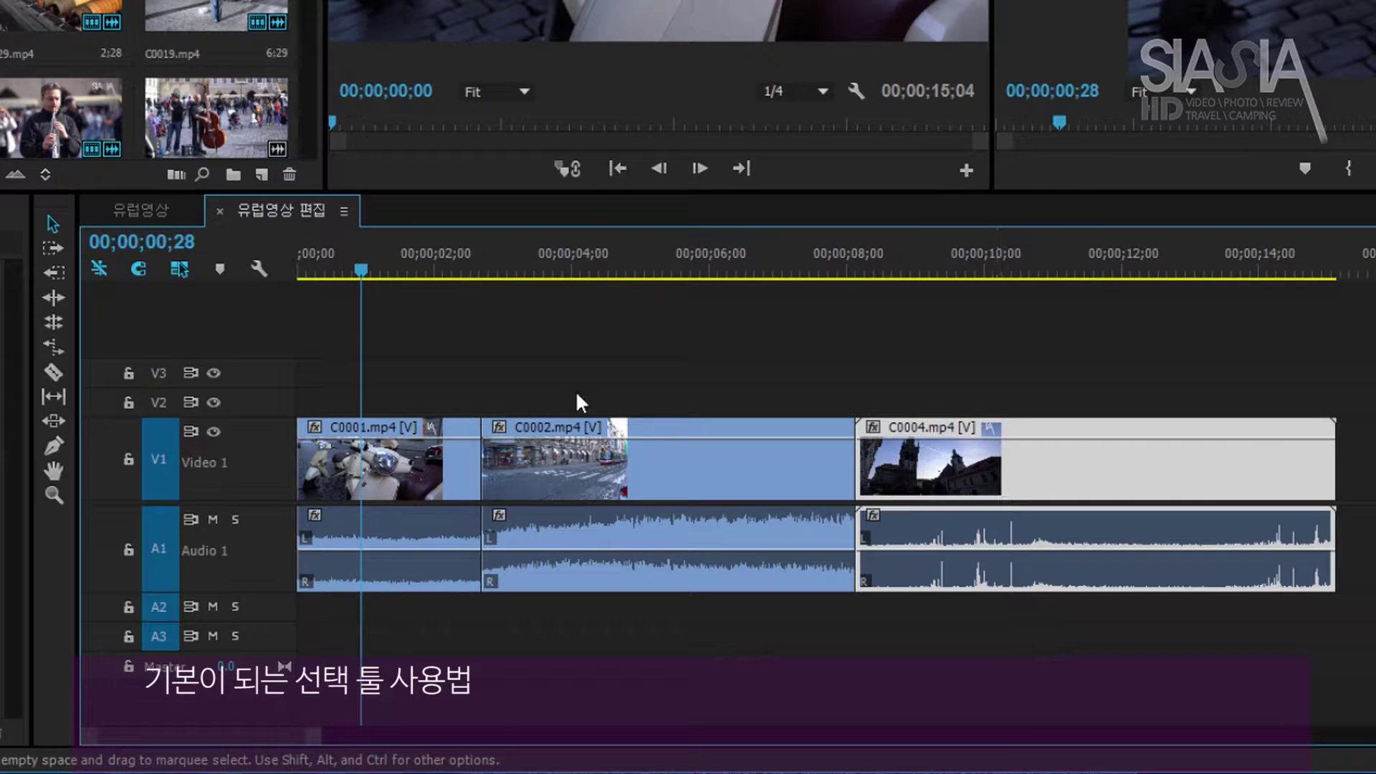
Marquee-select different groups of adjacent clips on the timeline, finishing with C0001.mp4 and C0002.mp4, and clear the selection
left_click_drag(426, 332, 1036, 502)
left_click_drag(1045, 337, 755, 500)
left_click_drag(428, 341, 587, 491)
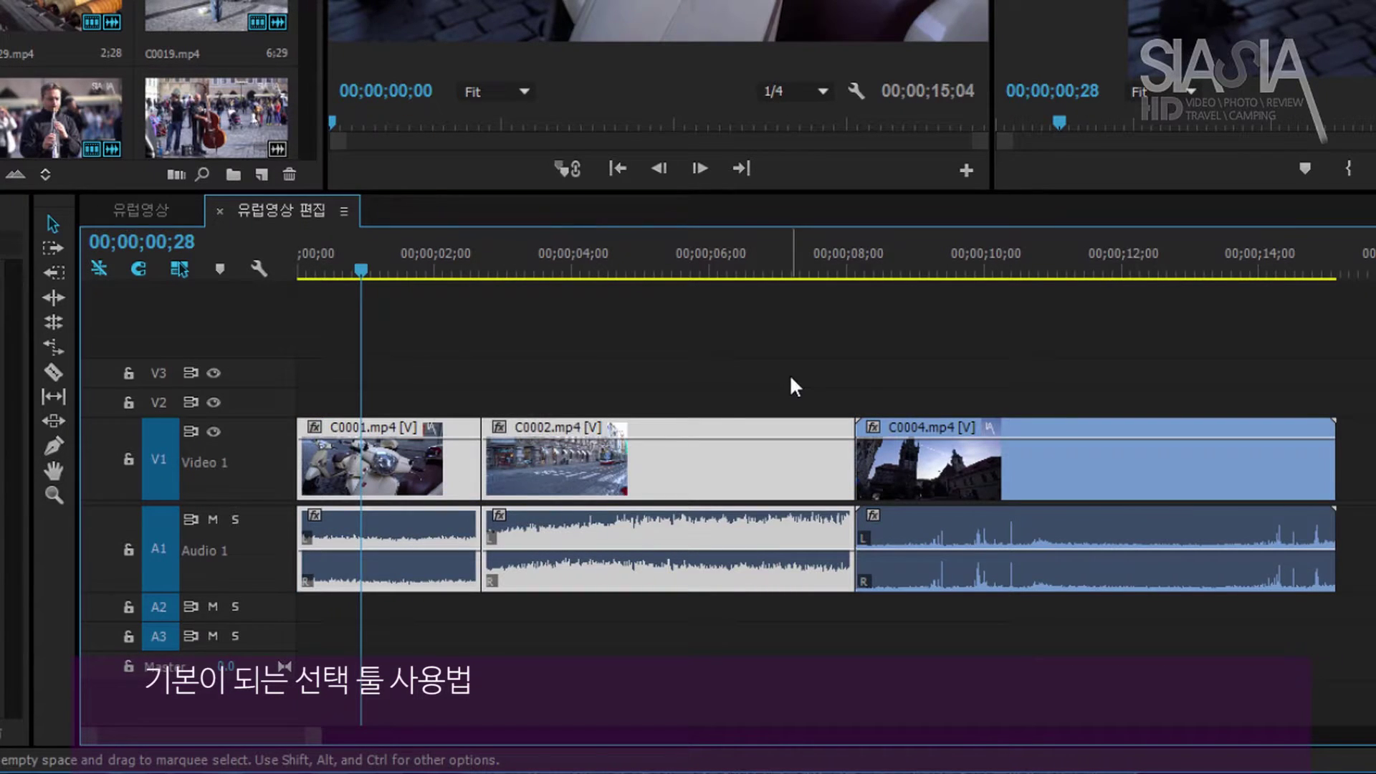
left_click(792, 384)
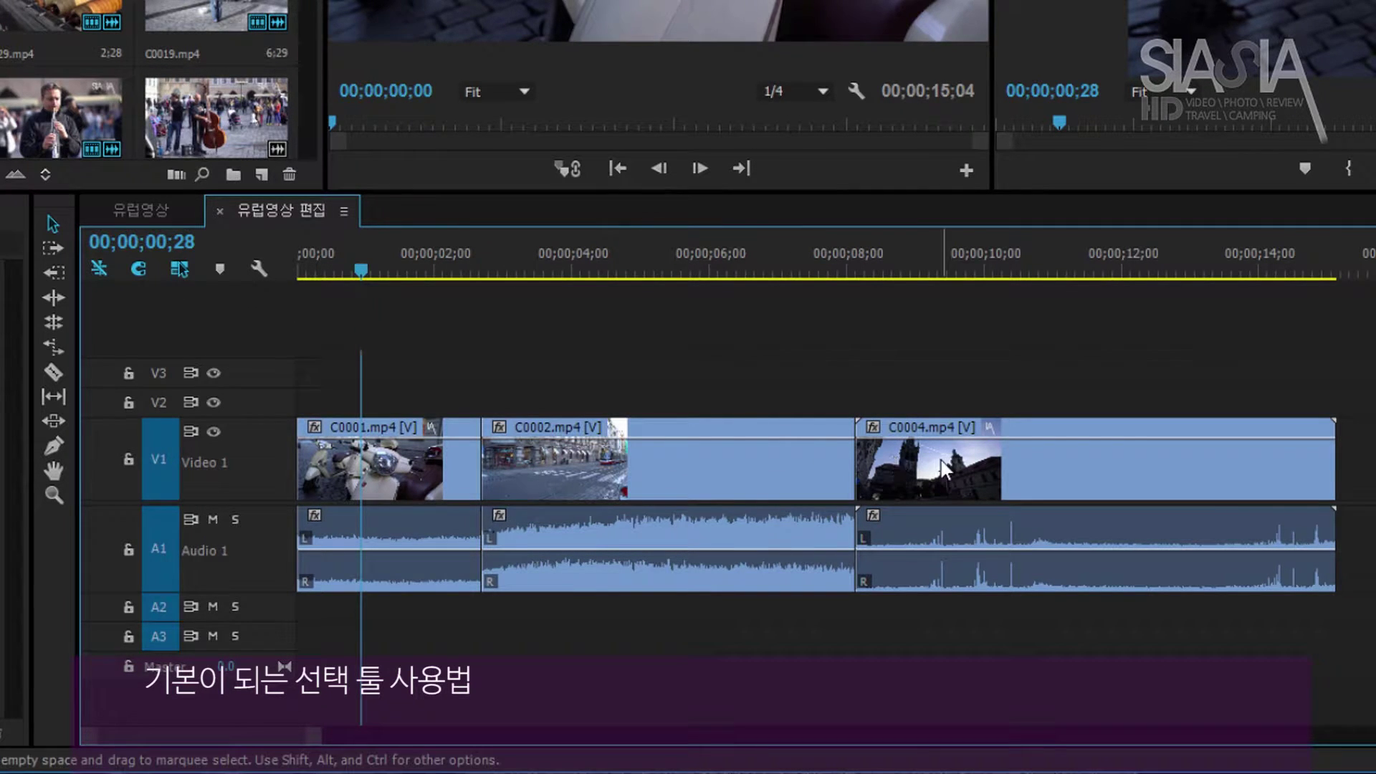
Try moving clip C0002.mp4 to the end of C0004.mp4 and return it to its place after C0001.mp4
left_click(665, 476)
left_click_drag(615, 477, 1372, 491)
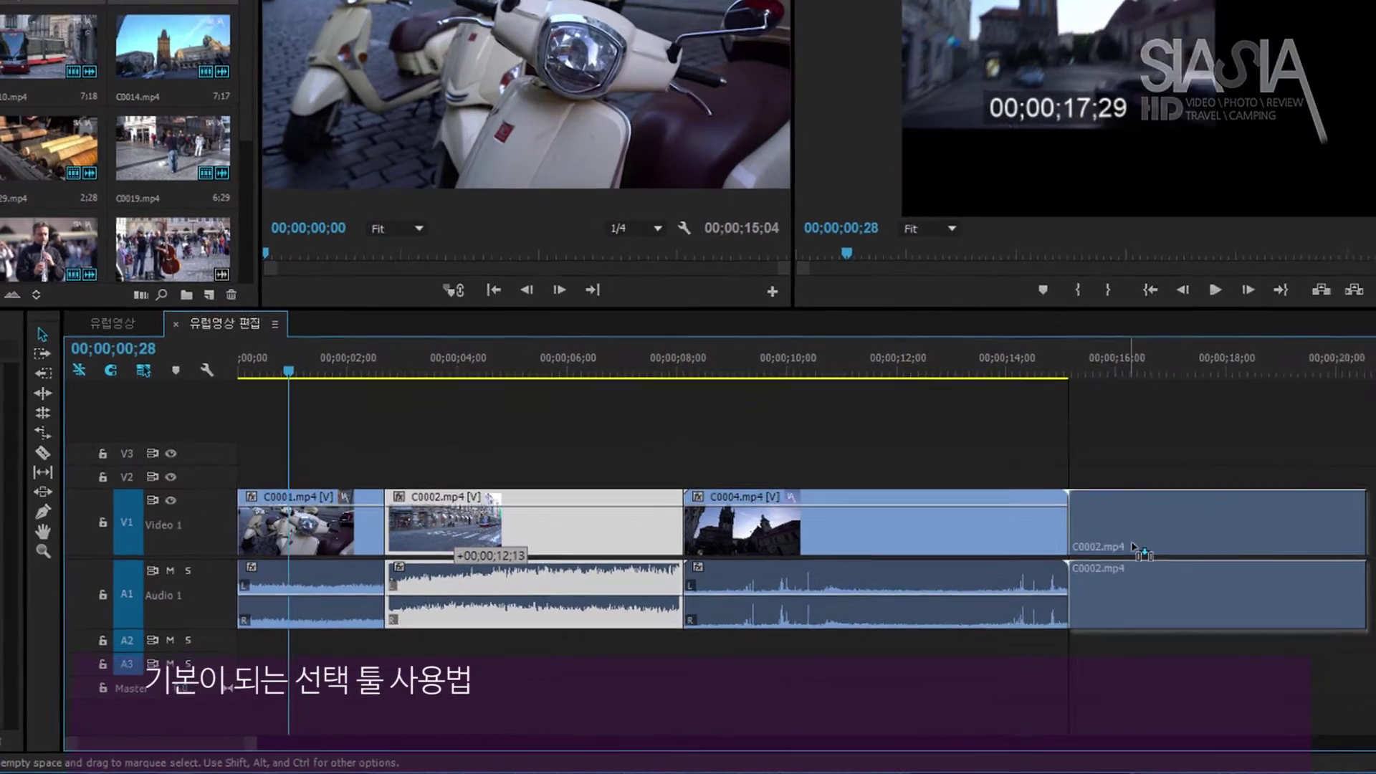
left_click_drag(1134, 548, 468, 527)
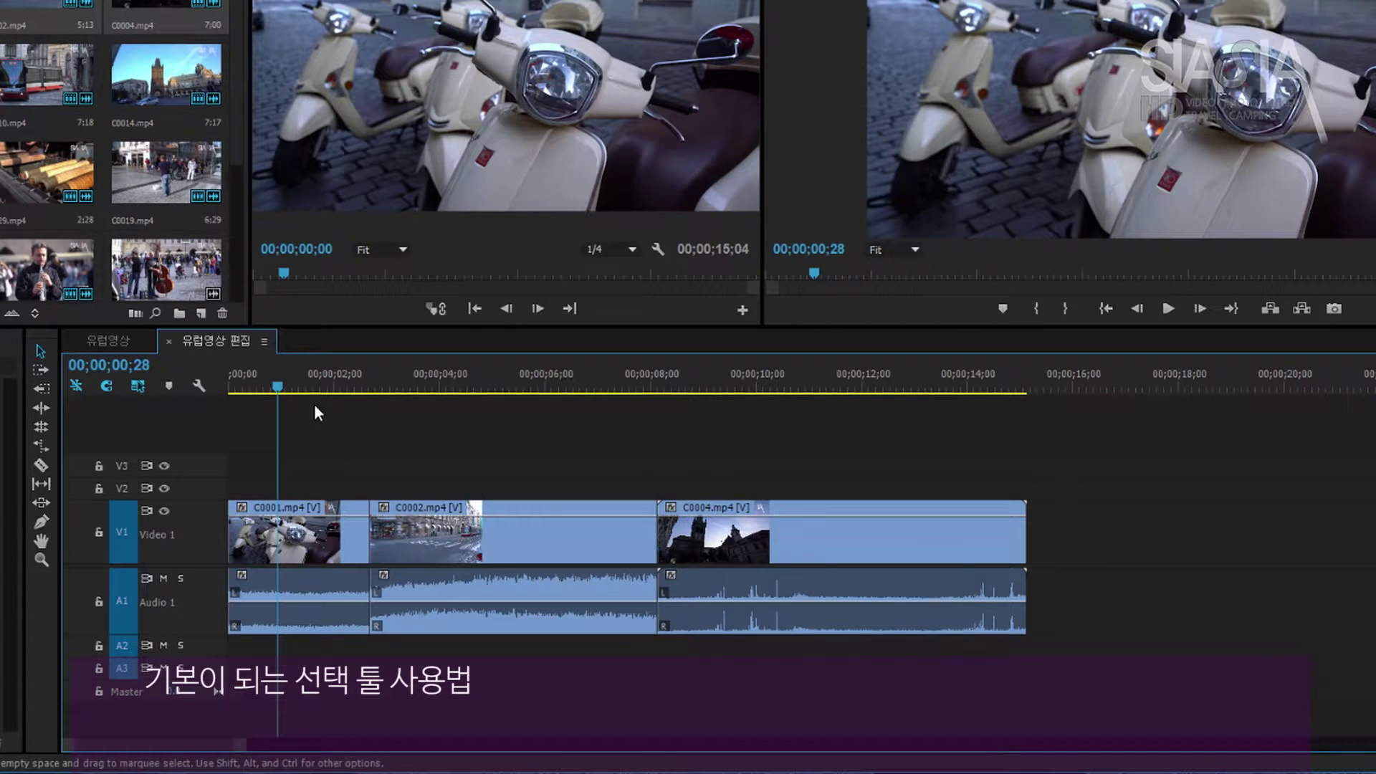
Move clip C0002.mp4 behind C0004.mp4 and slide both clips back against the end of C0001.mp4
left_click(307, 386)
left_click_drag(310, 386, 480, 410)
left_click_drag(500, 552, 1156, 568)
left_click_drag(881, 439, 1131, 571)
left_click_drag(864, 545, 609, 541)
Set the playhead to 00;00;00;29 and move clip C0004.mp4 to the end of C0002.mp4
left_click(351, 386)
left_click_drag(371, 385, 334, 430)
left_click(333, 430)
left_click_drag(444, 534, 1102, 536)
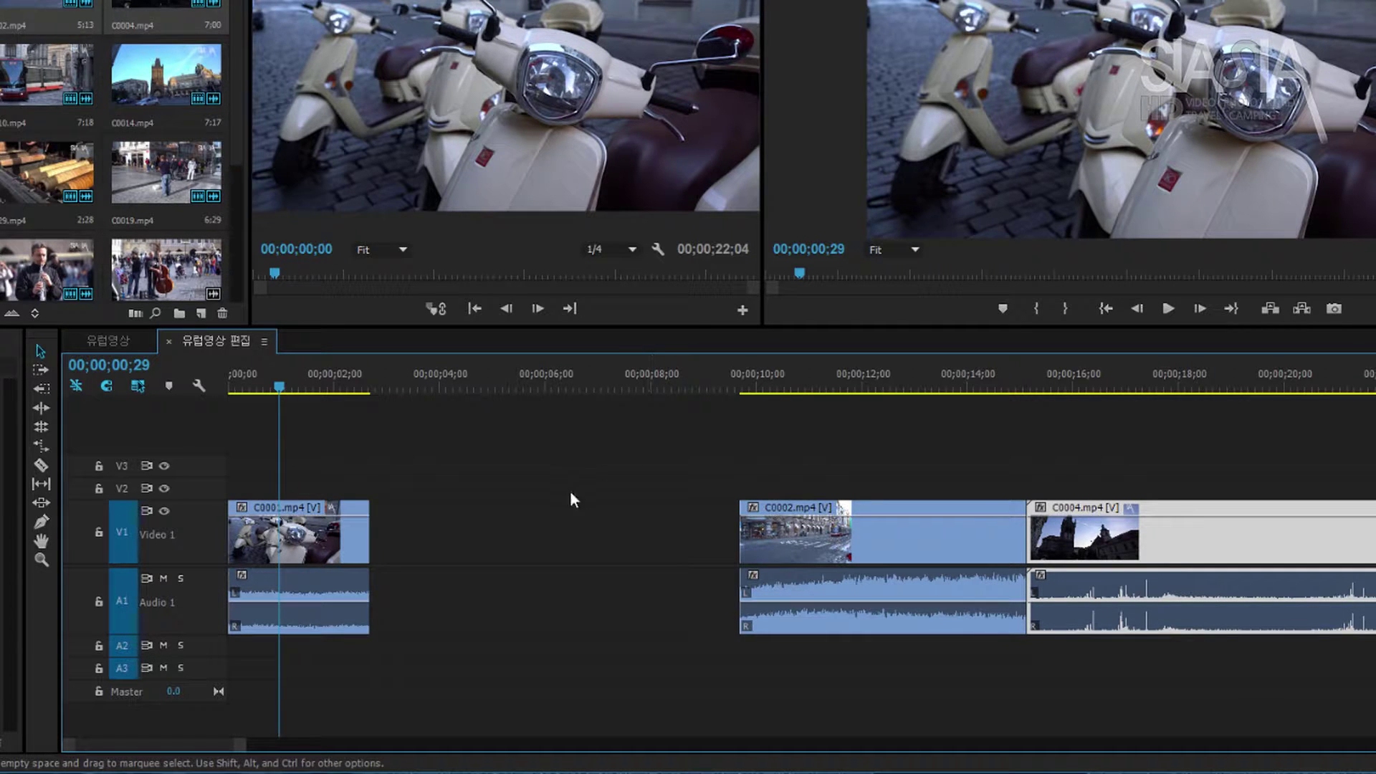
Narrow the gap after C0001.mp4 by moving C0002.mp4 and C0004.mp4 together to start at about 00;00;07;00
left_click(498, 528)
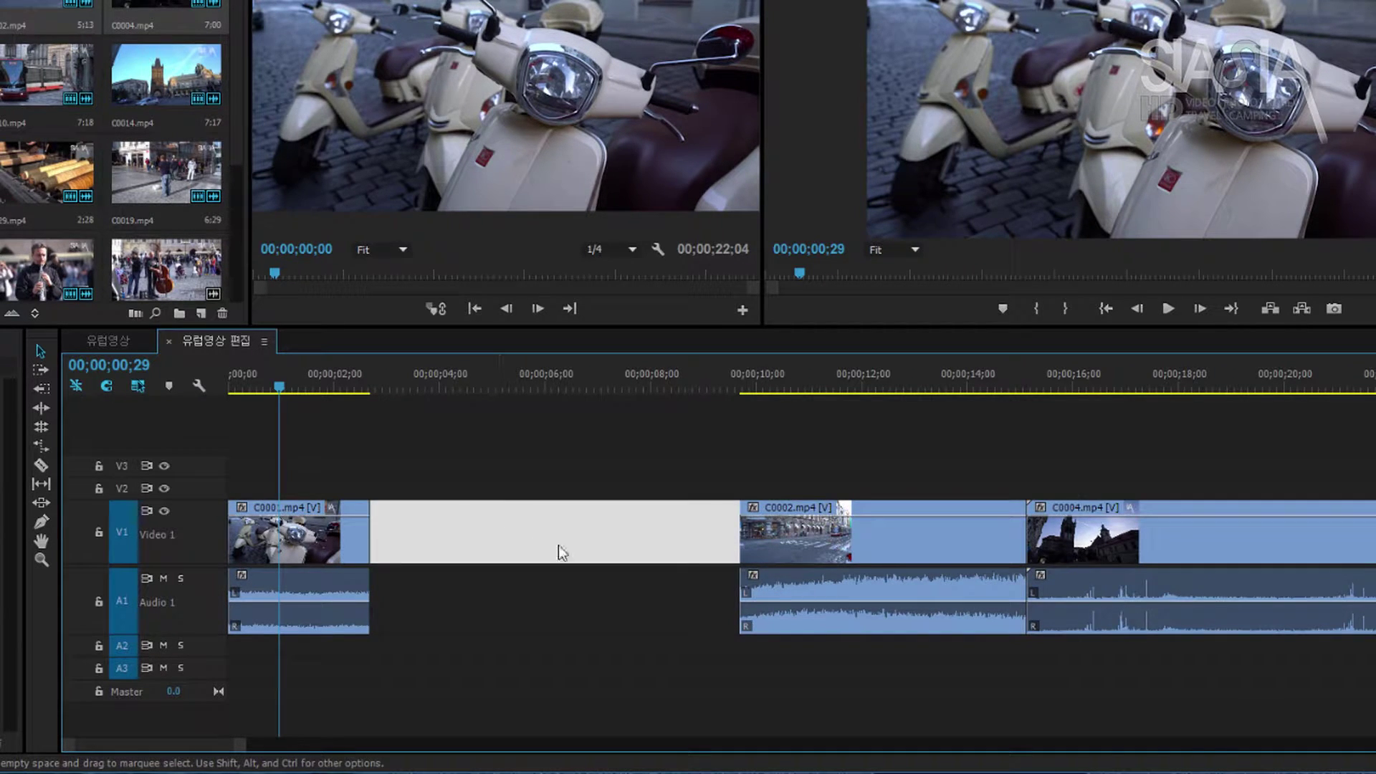
left_click(645, 469)
left_click_drag(829, 456, 1211, 563)
left_click_drag(946, 555, 801, 551)
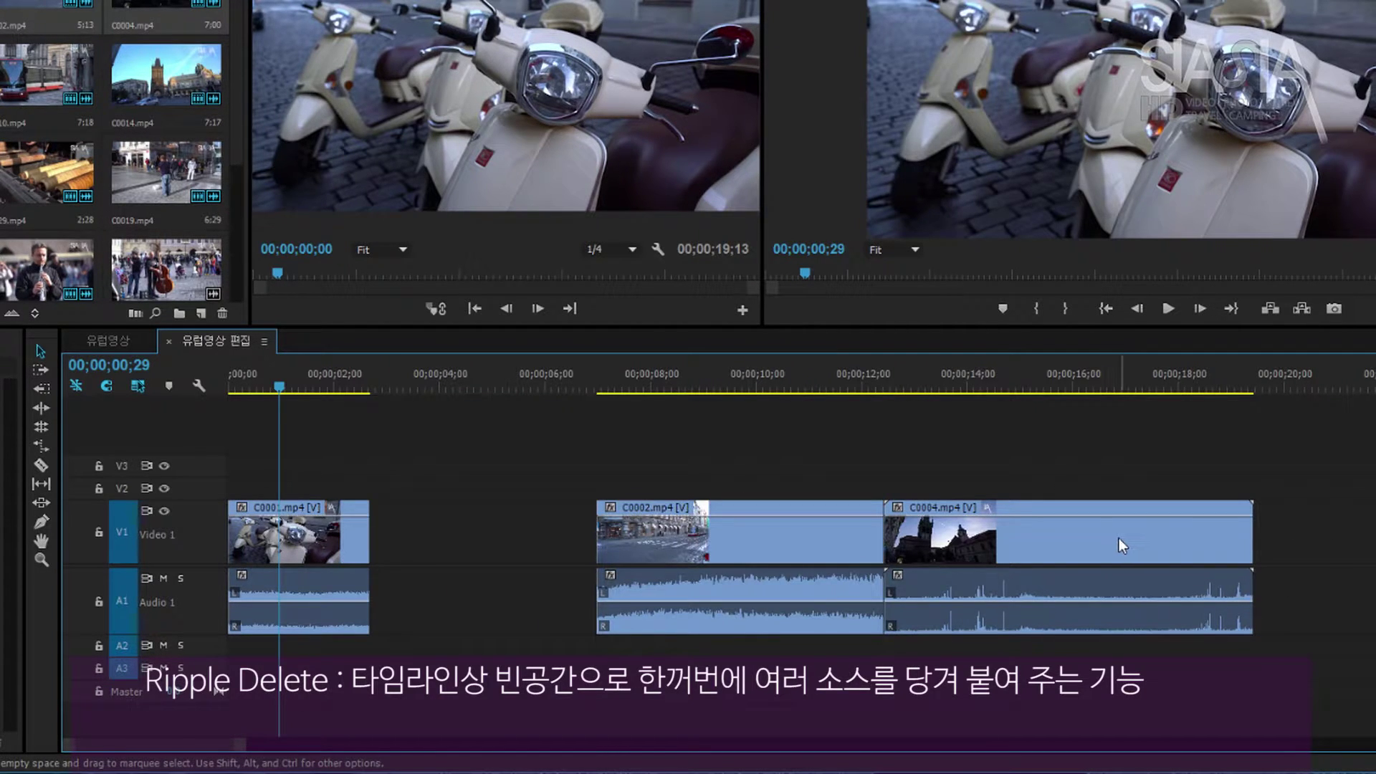
Add the project clips C0005.mp4 through C0050.mp4 to V1 and A1 directly after C0004.mp4
key("minus")
key("minus")
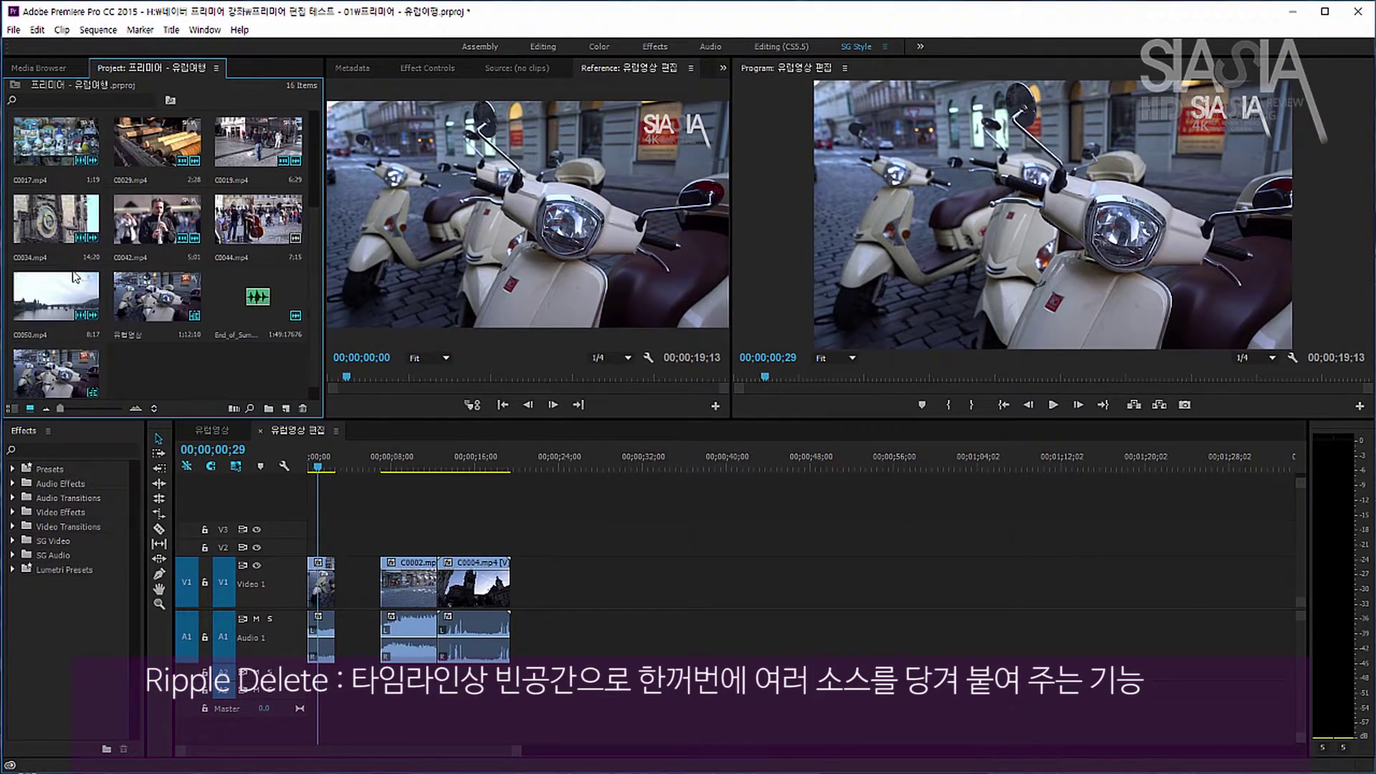
left_click(75, 295, "shift")
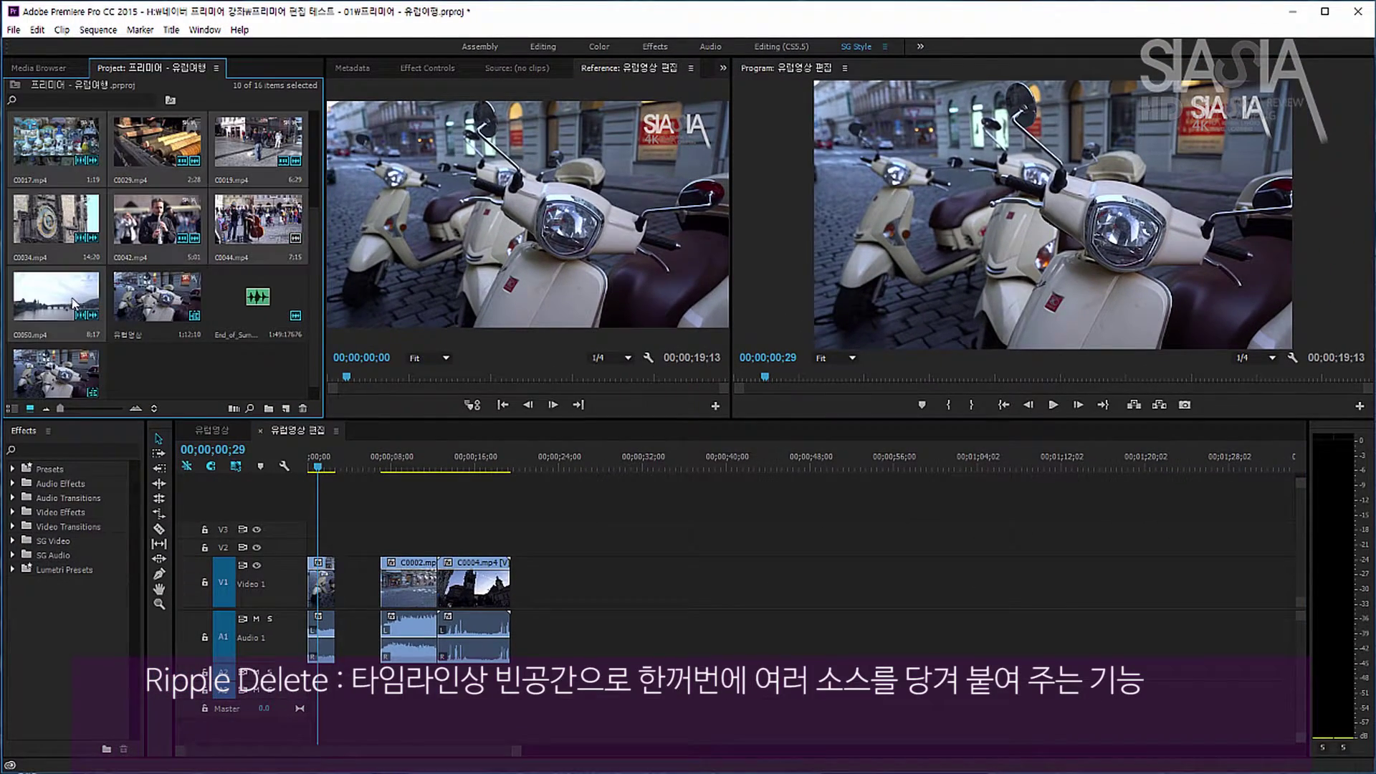
left_click_drag(72, 300, 876, 576)
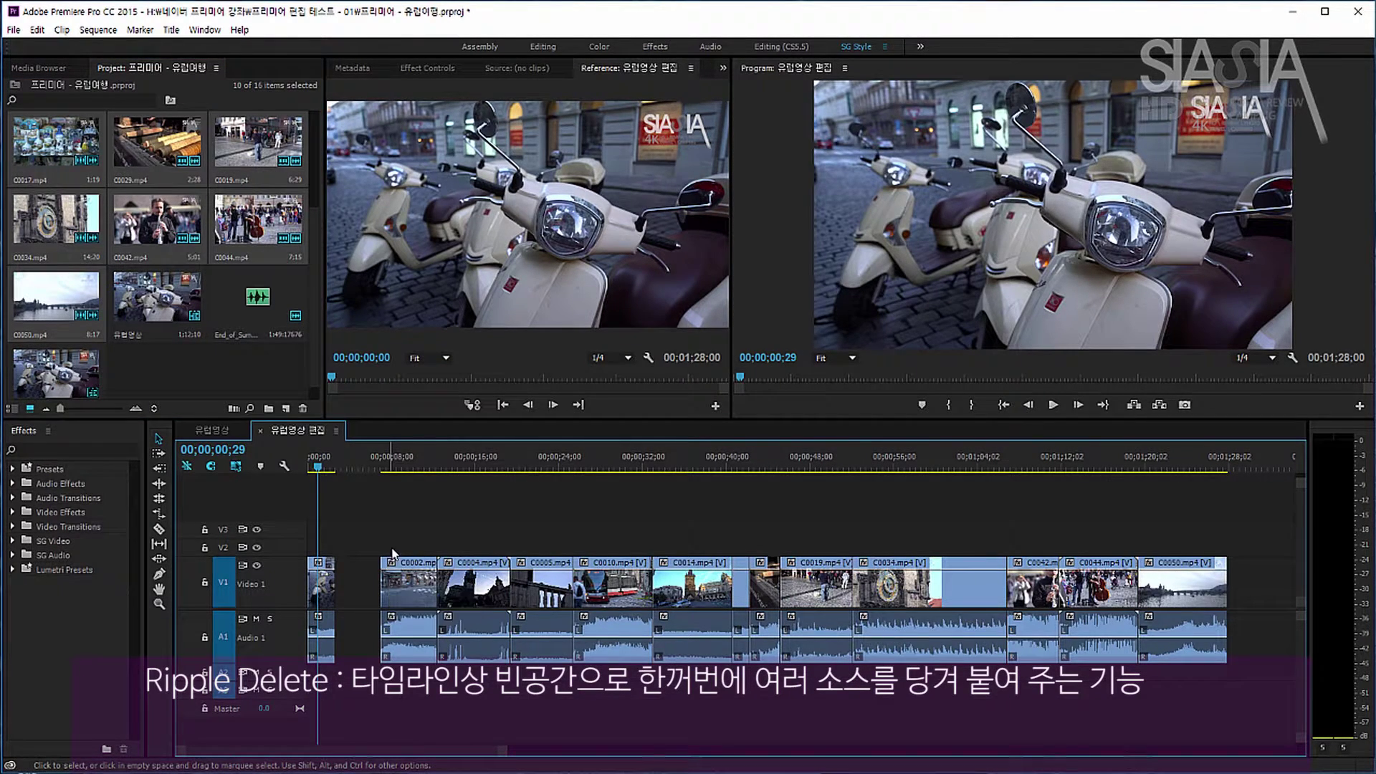
Try raising clip C0004.mp4 to V2 and C0005.mp4 to V3, and undo the moves
left_click_drag(405, 552, 1269, 582)
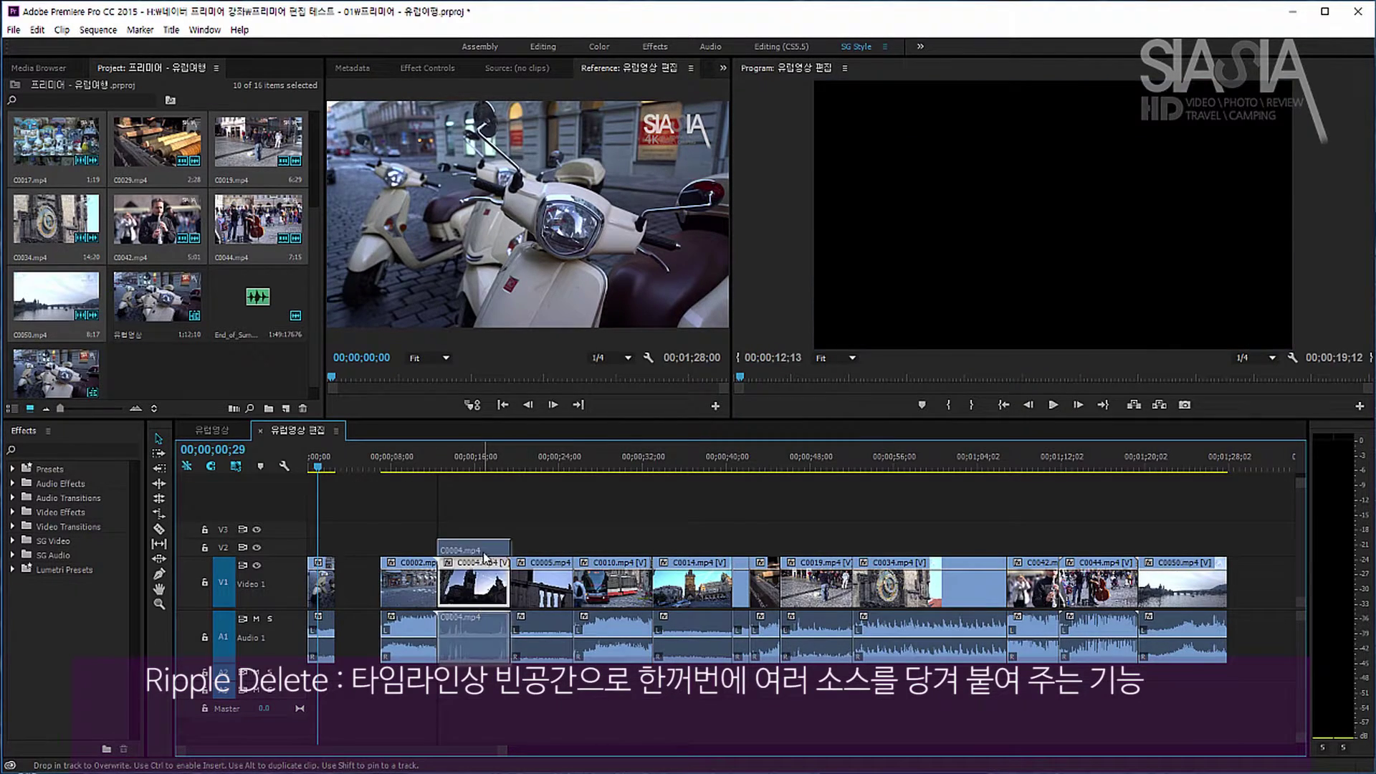
left_click_drag(538, 581, 546, 532)
key("ctrl+z")
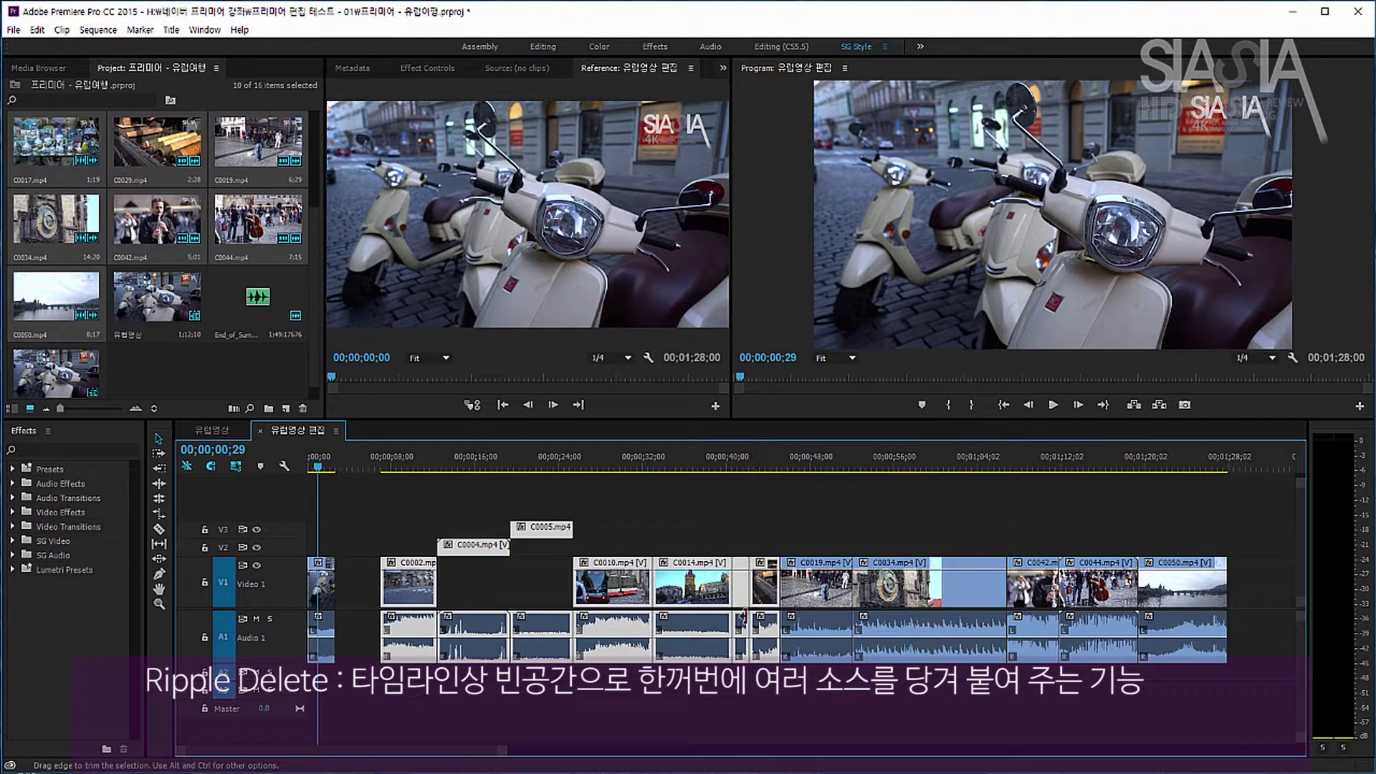
key("ctrl+z")
Delete the clips from C0010.mp4 through C0050.mp4 from the timeline, keeping everything up to C0005.mp4
left_click_drag(626, 523, 1224, 648)
key("Delete")
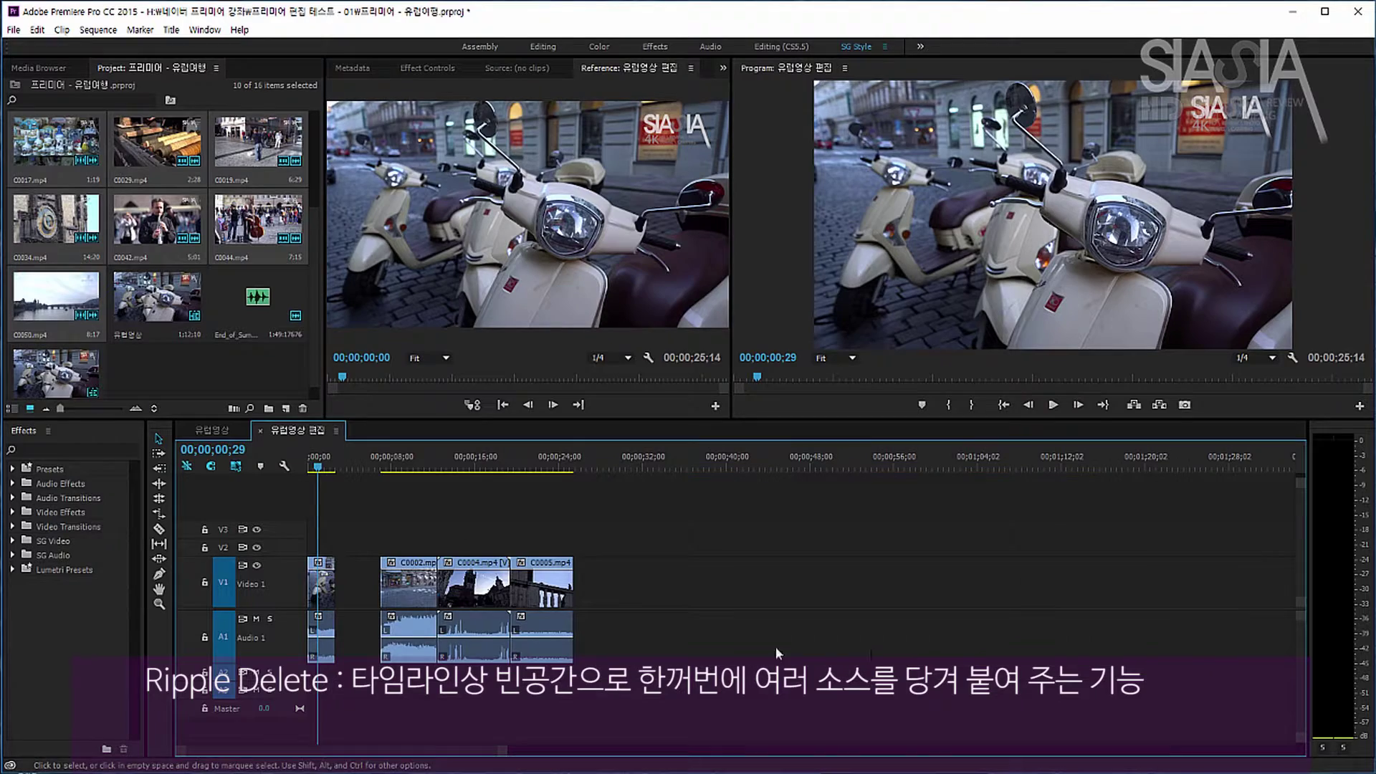
key("backslash")
key("ctrl+z")
key("ctrl+z")
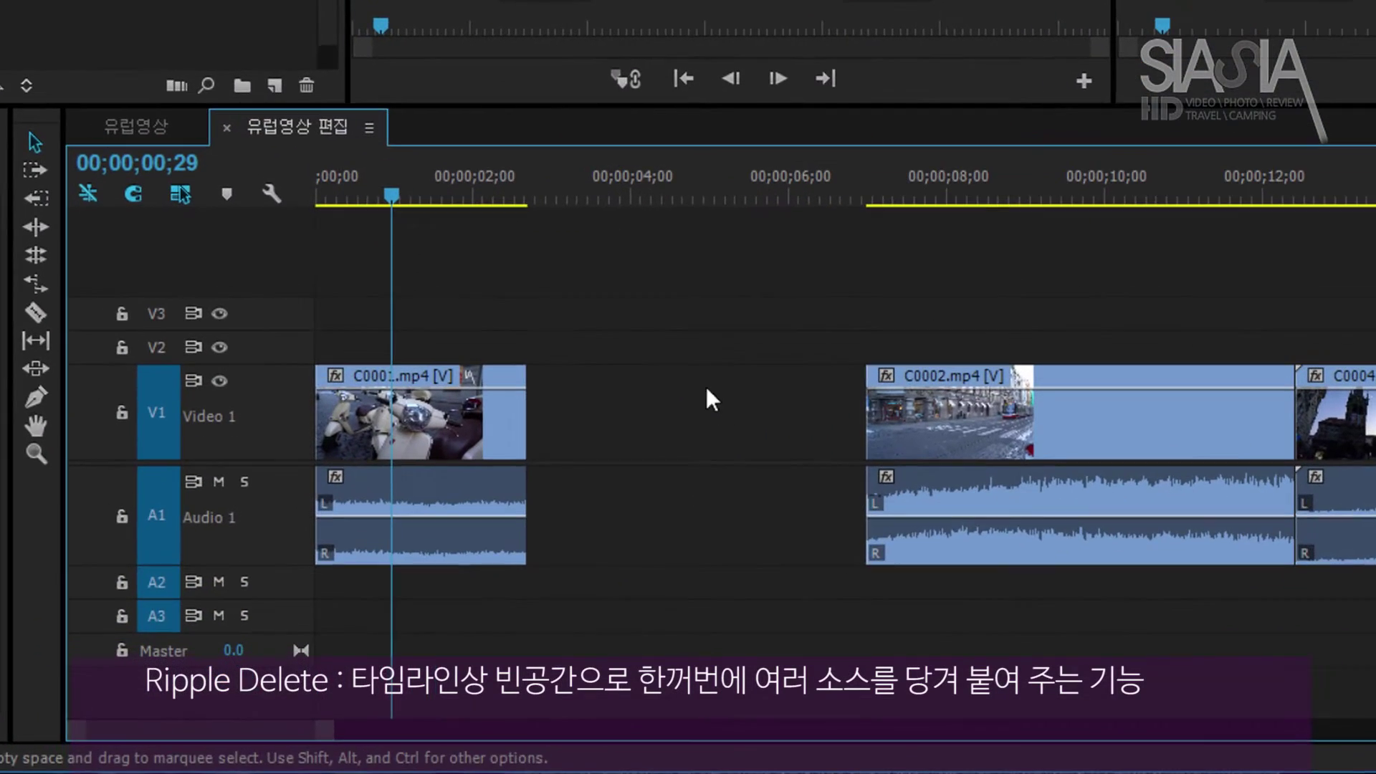
Close the gap between C0001.mp4 and C0002.mp4 on V1 with Ripple Delete
left_click(695, 407)
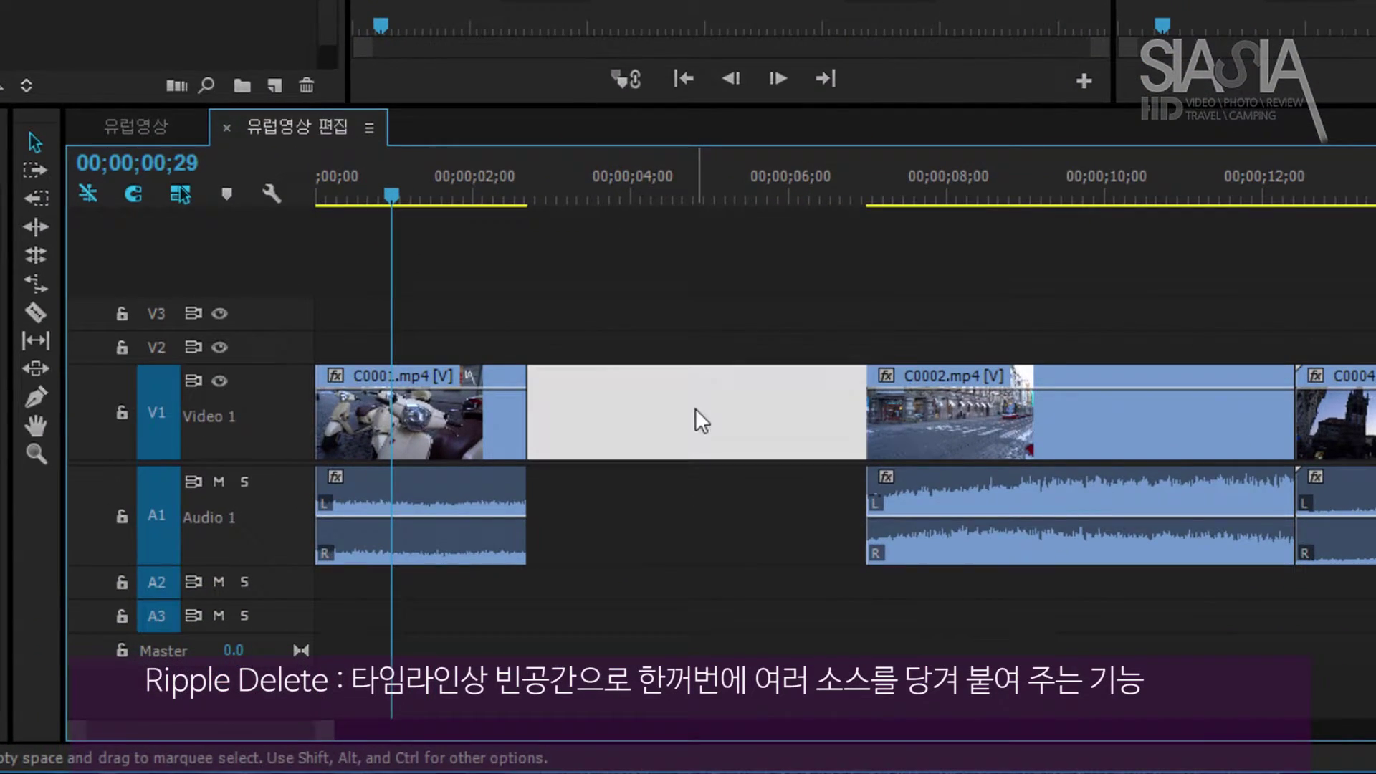
left_click(708, 308)
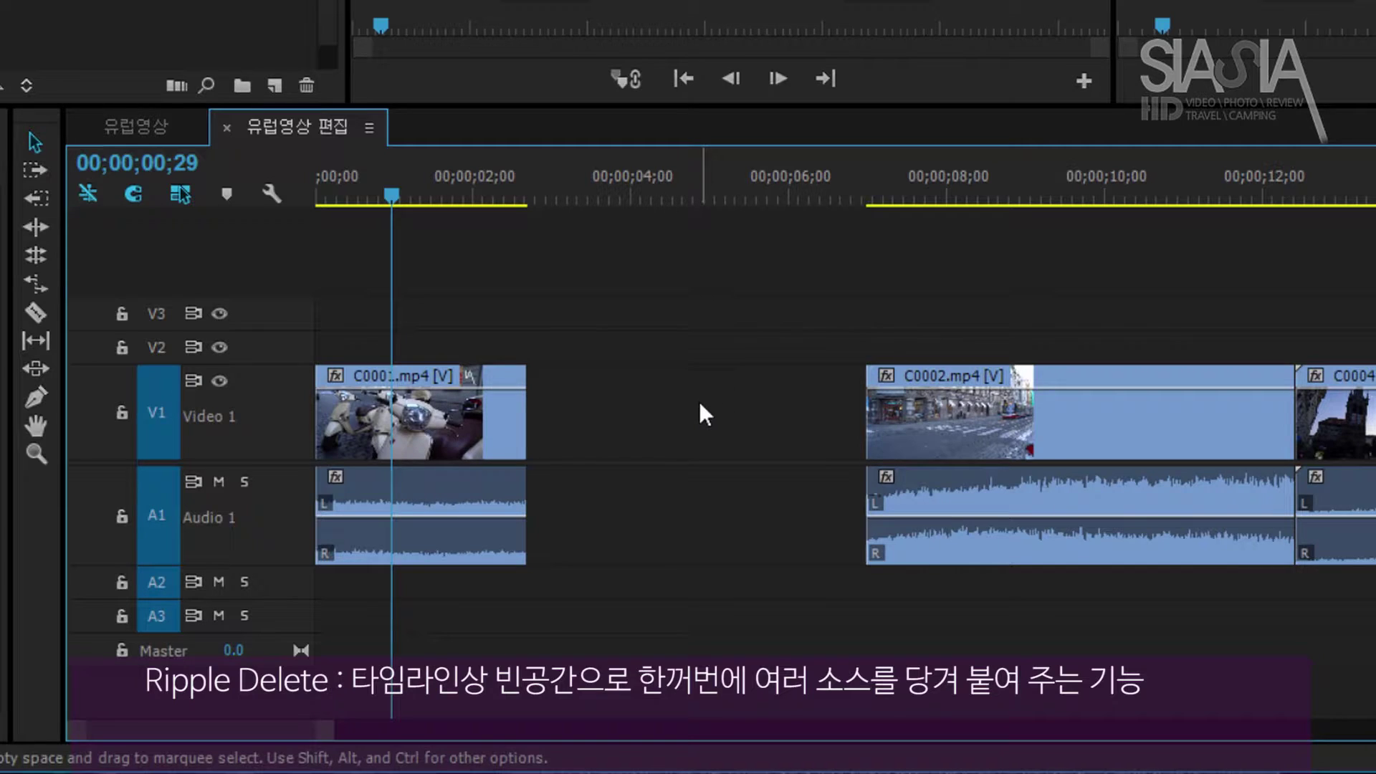
right_click(698, 401)
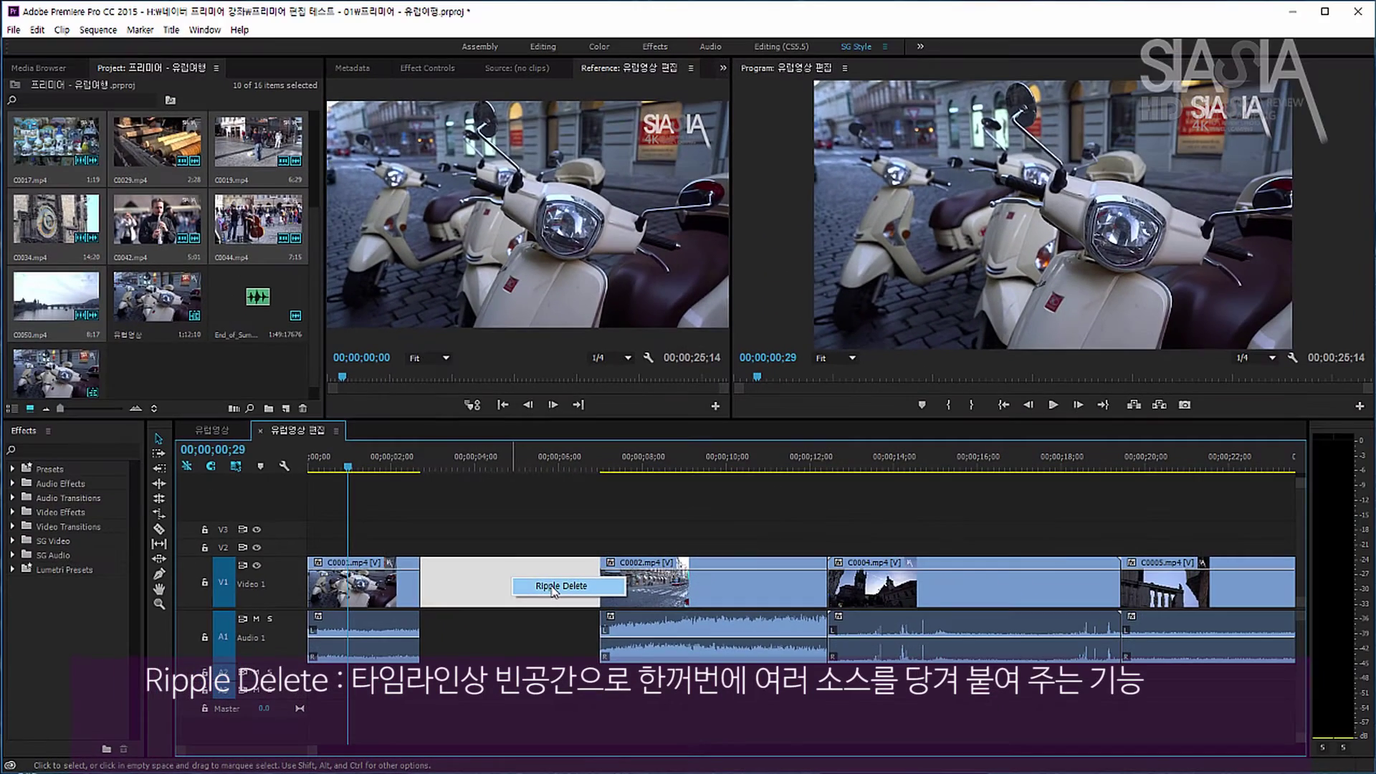
left_click(708, 470)
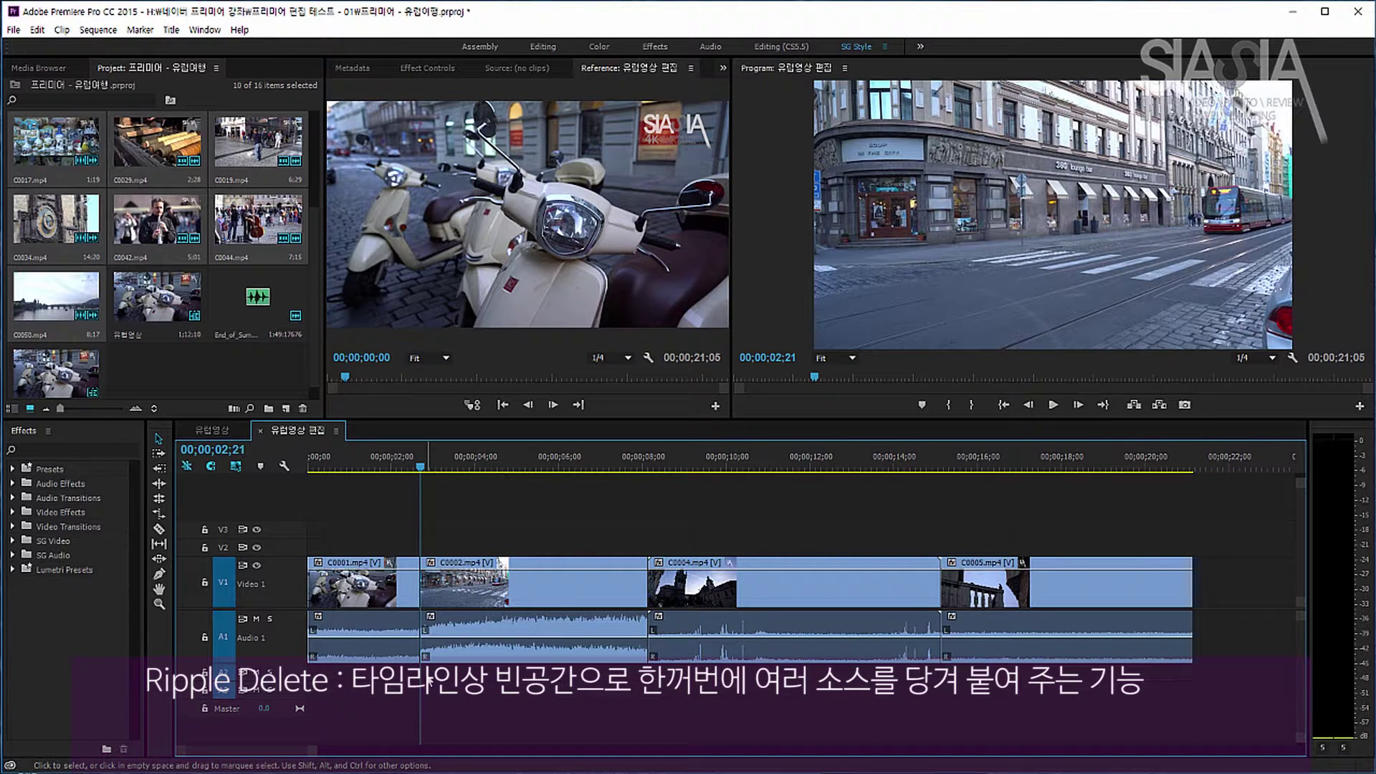
Shift C0002.mp4, C0004.mp4 and C0005.mp4 to about 00;00;07;00 and close the resulting gap after C0001.mp4 with Ripple Delete
left_click_drag(531, 477, 1195, 664)
left_click_drag(521, 615, 695, 611)
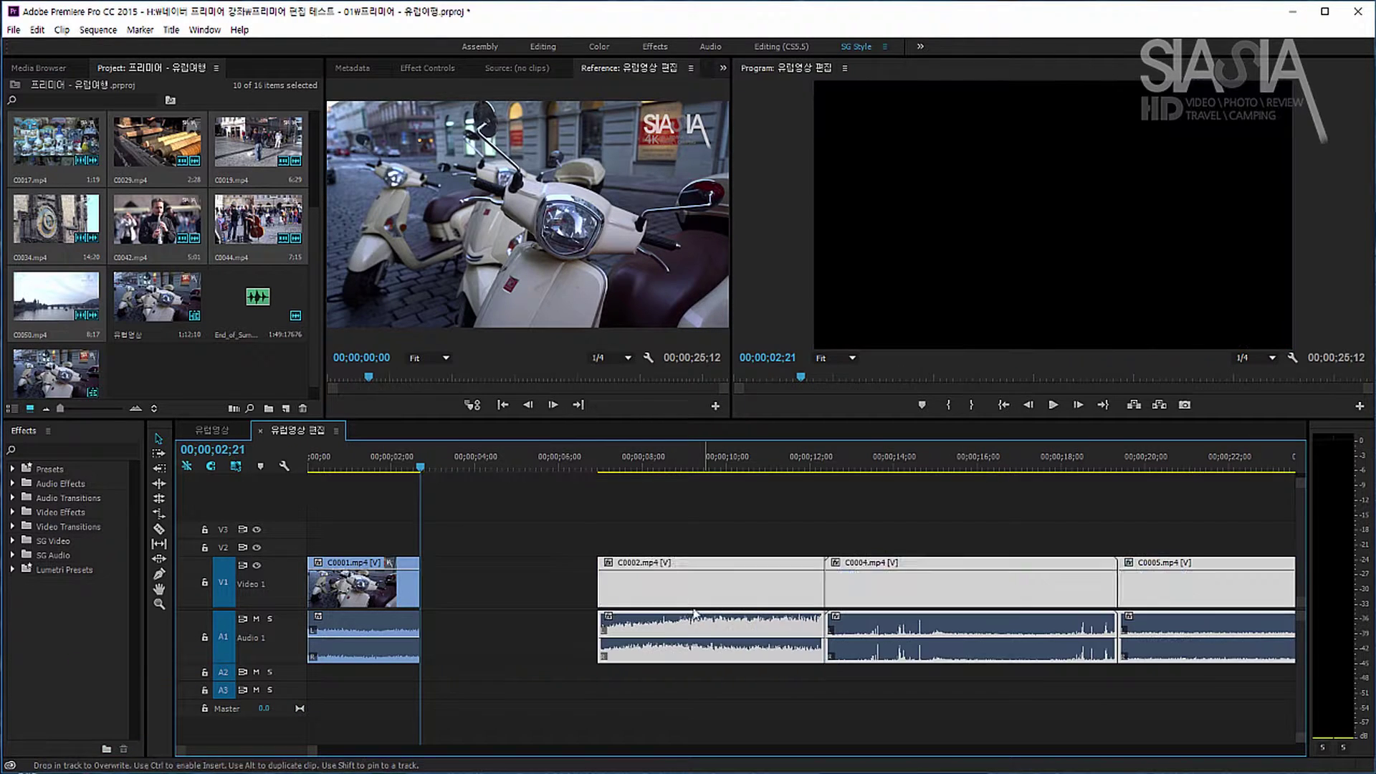
left_click(526, 528)
right_click(520, 596)
left_click(549, 607)
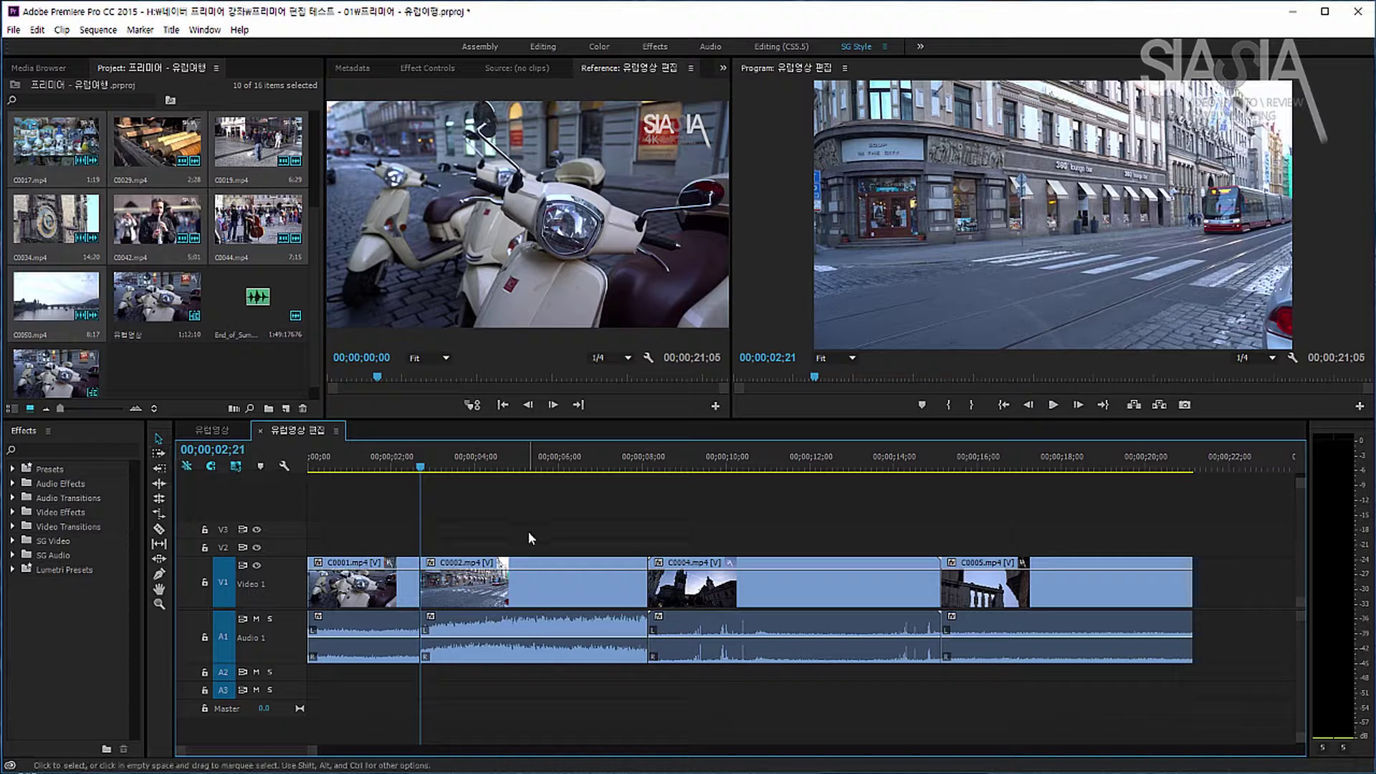
Open C0042.mp4 in the Source monitor, place it on V2 at 00;00;02;21, and set the playhead to 00;00;06;16
left_click(504, 585)
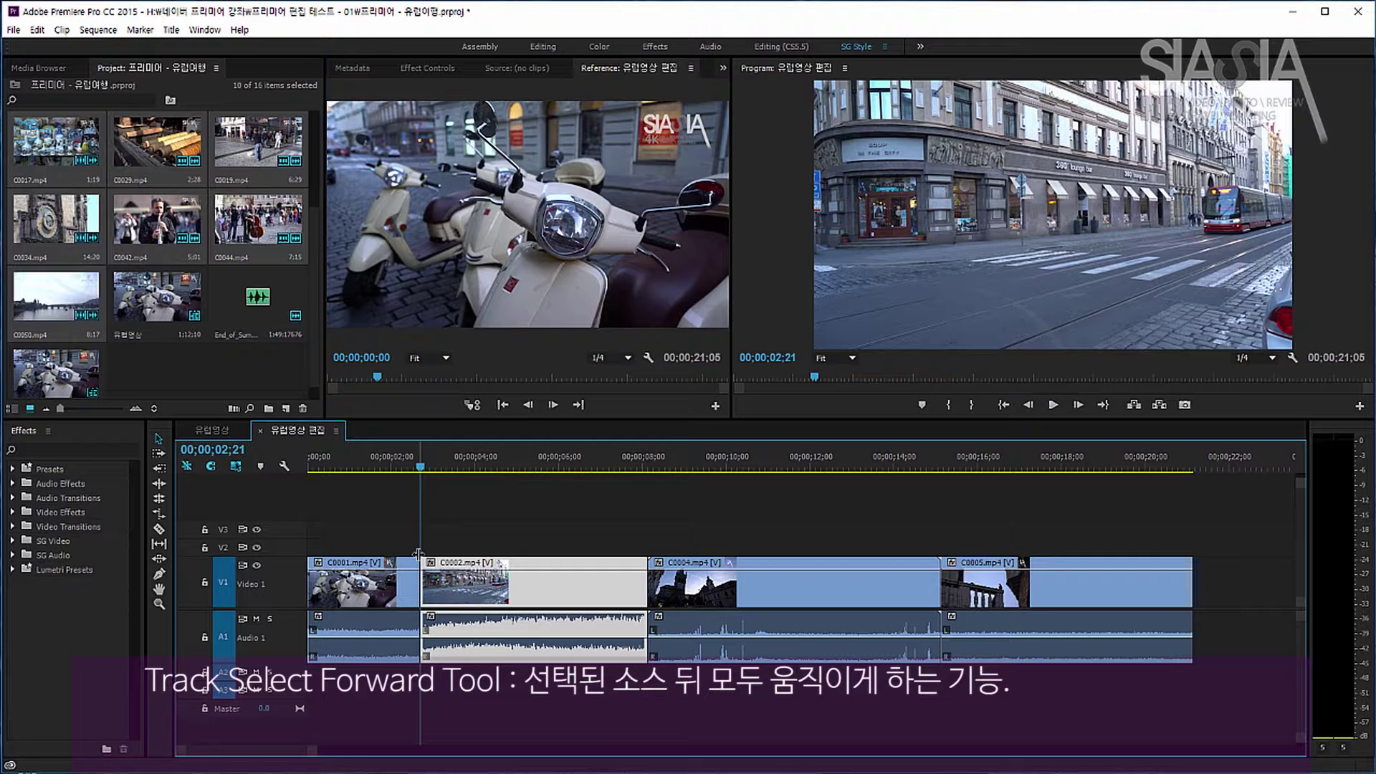
mouse_move(164, 229)
left_mouse_down()
mouse_move(304, 307)
mouse_move(475, 527)
mouse_move(163, 233)
left_mouse_up()
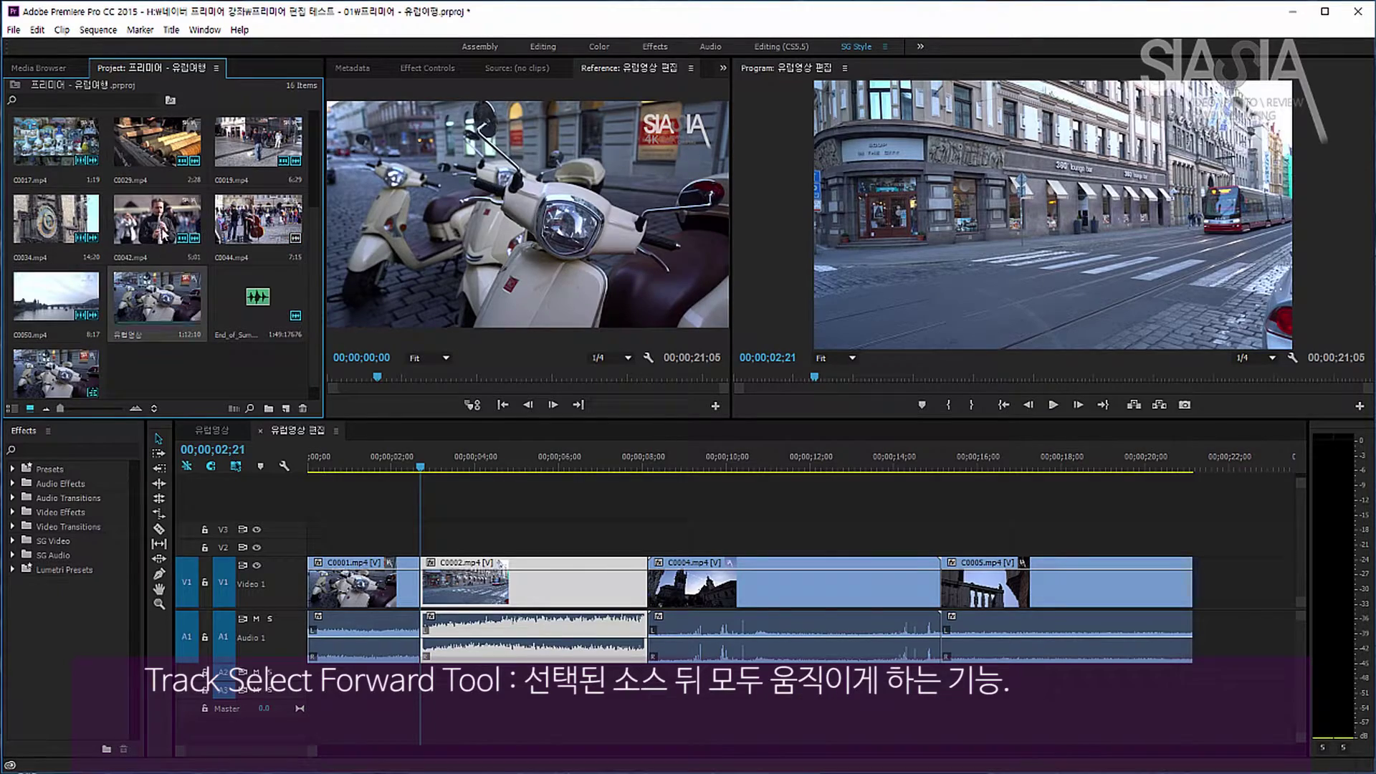
double_click(166, 230)
left_click_drag(172, 227, 497, 551)
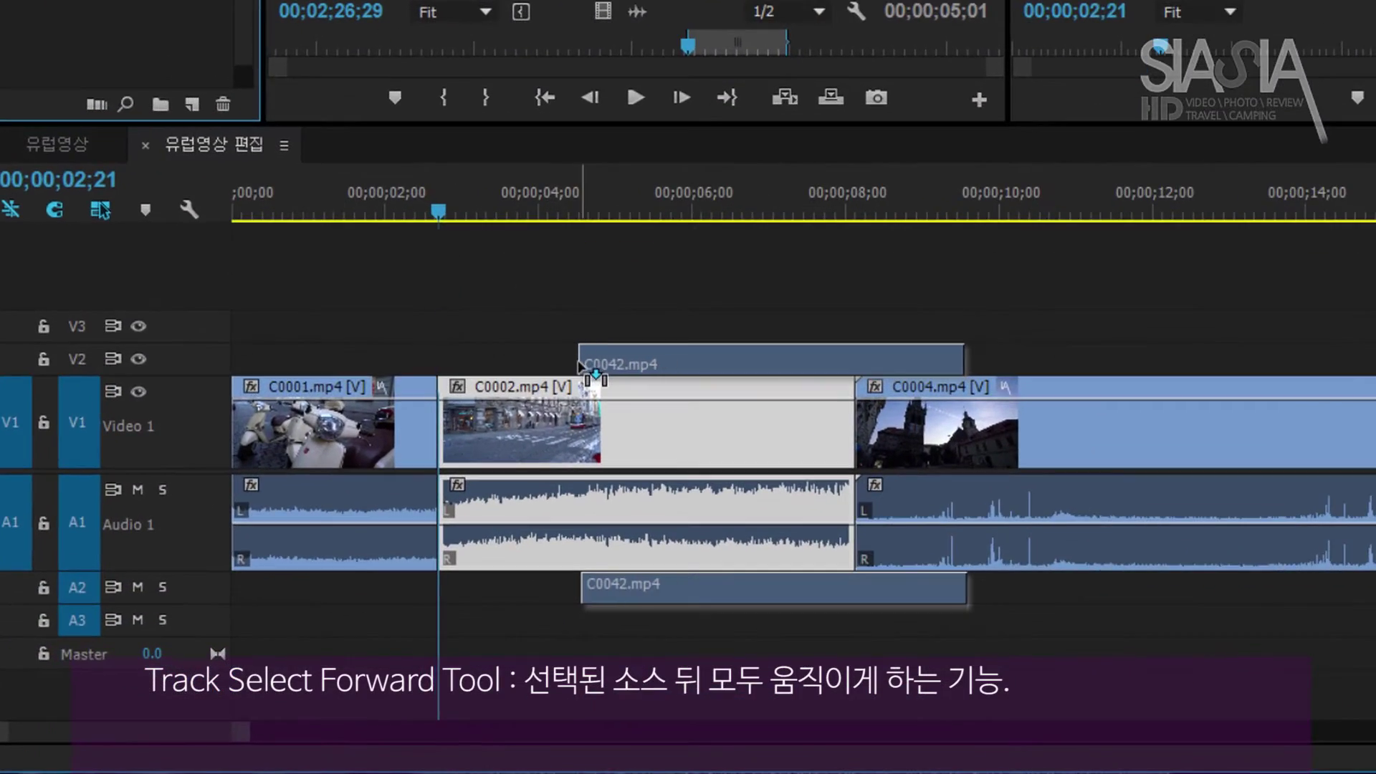
left_click_drag(579, 366, 491, 364)
left_click(553, 421)
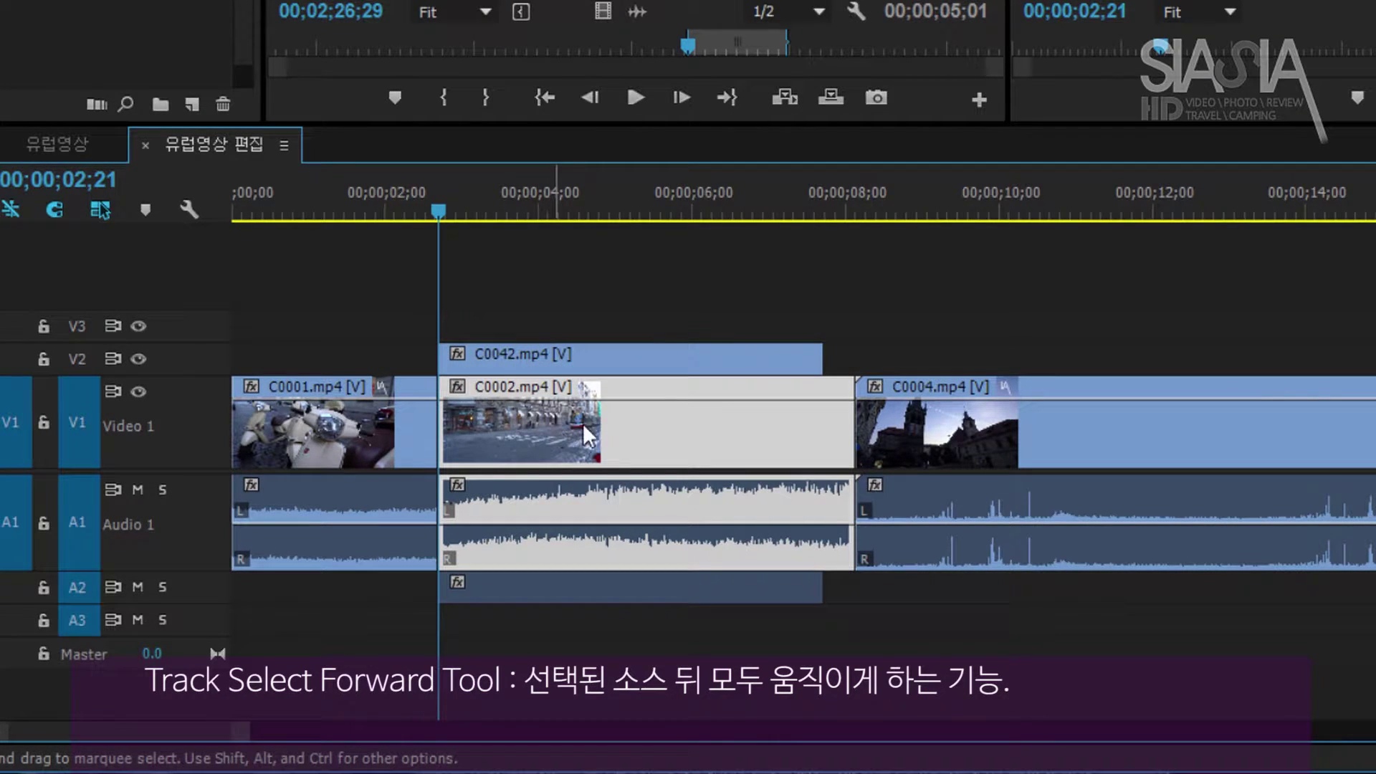
left_click_drag(635, 198, 732, 237)
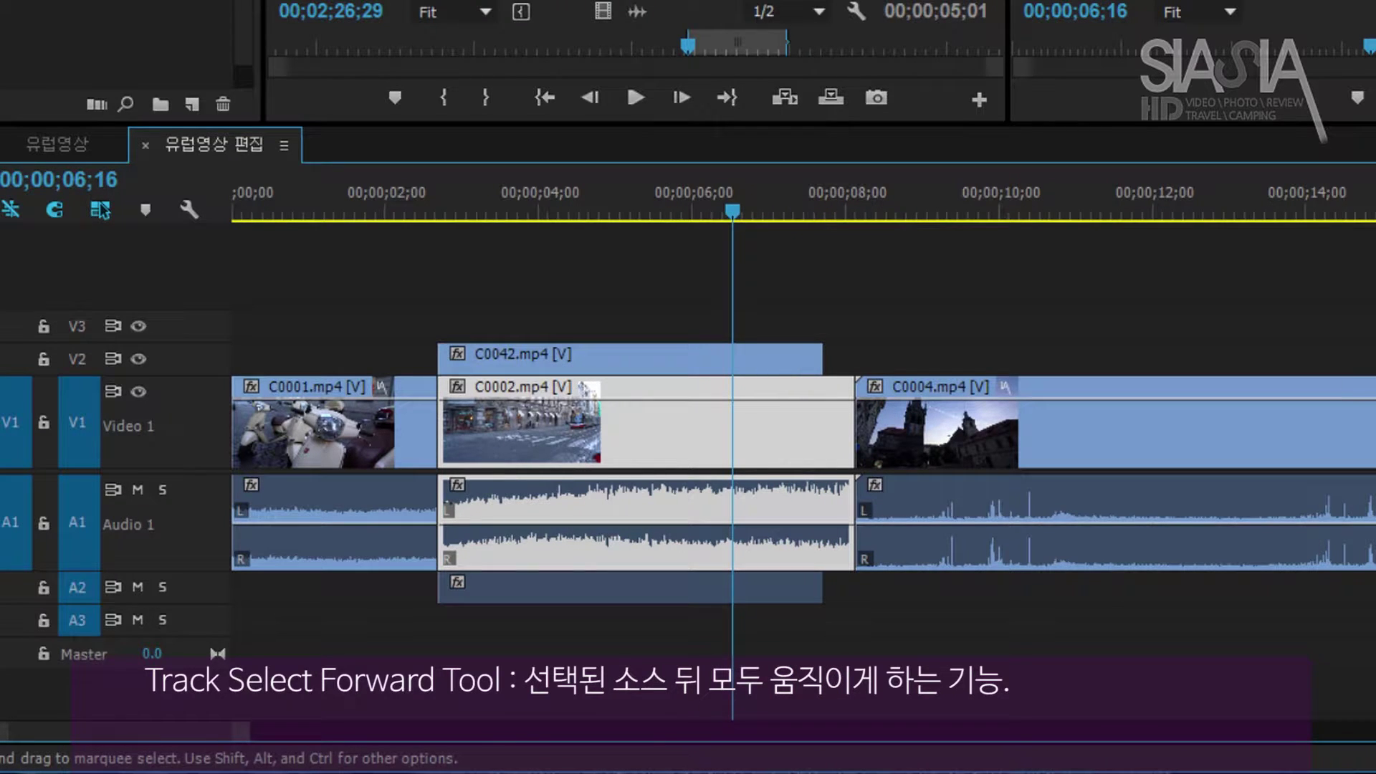
Shift the clips from C0002.mp4 onward to the end of C0042.mp4 and lower C0042.mp4 onto V1 and A1
left_click(900, 285)
left_click(1166, 421)
left_click(833, 418)
left_click_drag(459, 423, 836, 412)
left_click(802, 330)
left_click_drag(689, 365, 693, 438)
left_click_drag(656, 586, 738, 530)
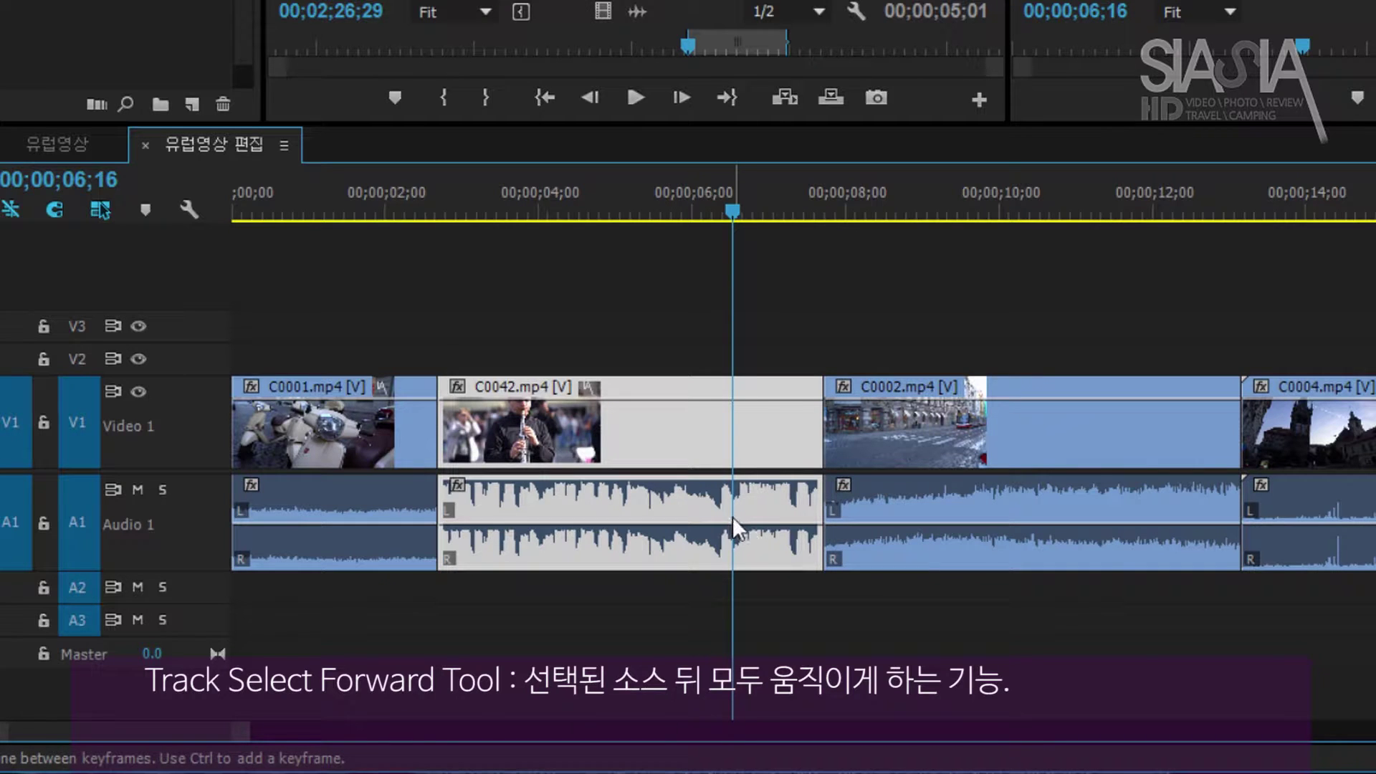
Return C0042.mp4 to V2 and A2 and move the clips from C0002.mp4 onward back to 00;00;03;05
left_click_drag(702, 437, 704, 596)
left_click_drag(1029, 305, 1375, 446)
left_click_drag(1044, 436, 693, 452)
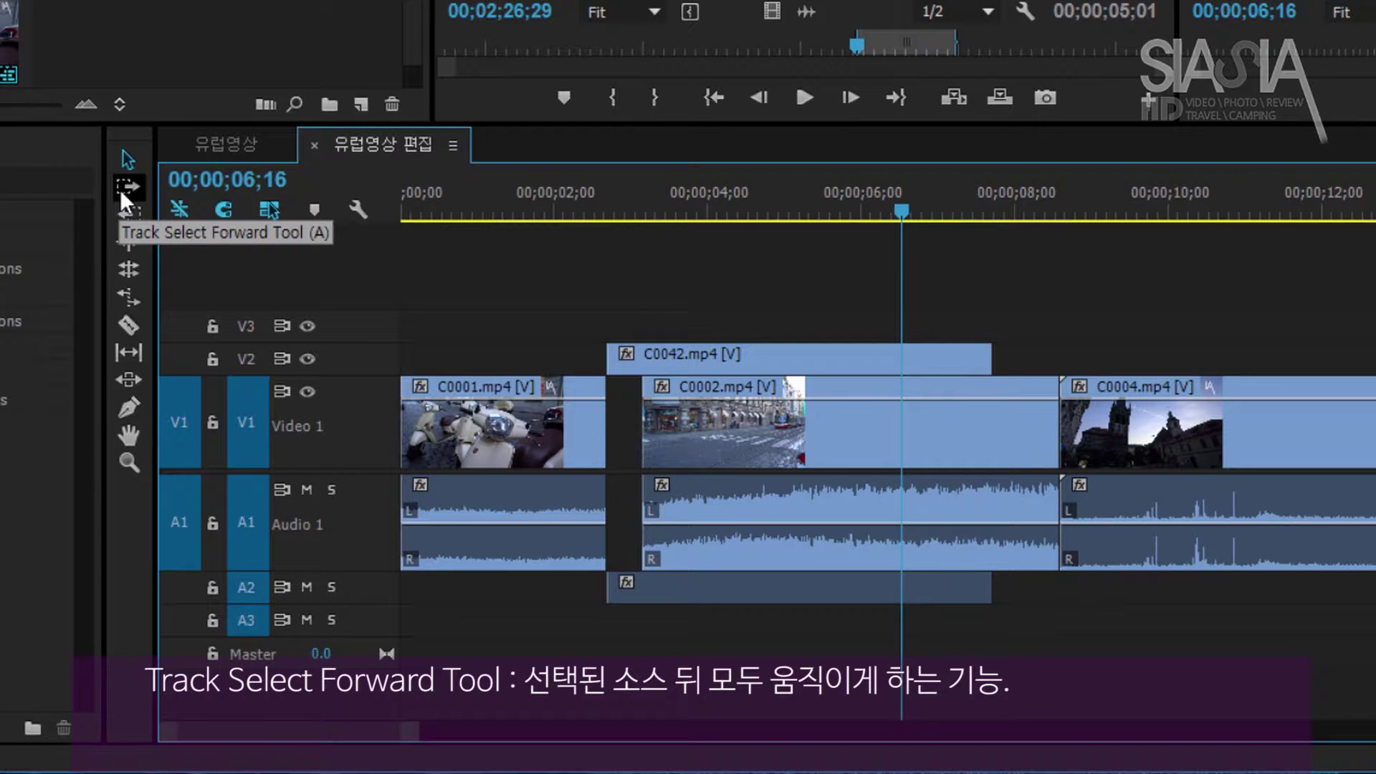
Try shifting C0004.mp4 and the clip behind it with the Track Select Forward Tool, and undo the move
left_click(121, 189)
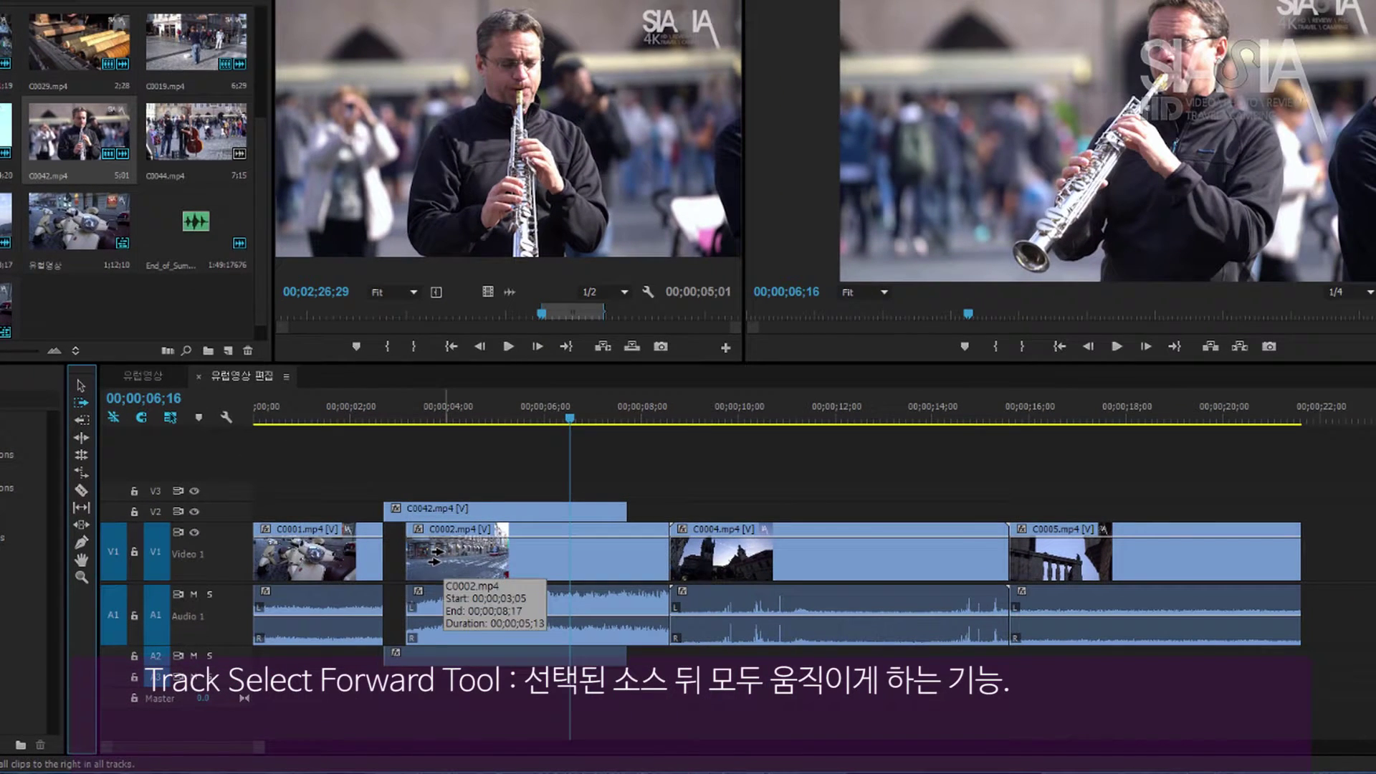
left_click_drag(712, 573, 846, 568)
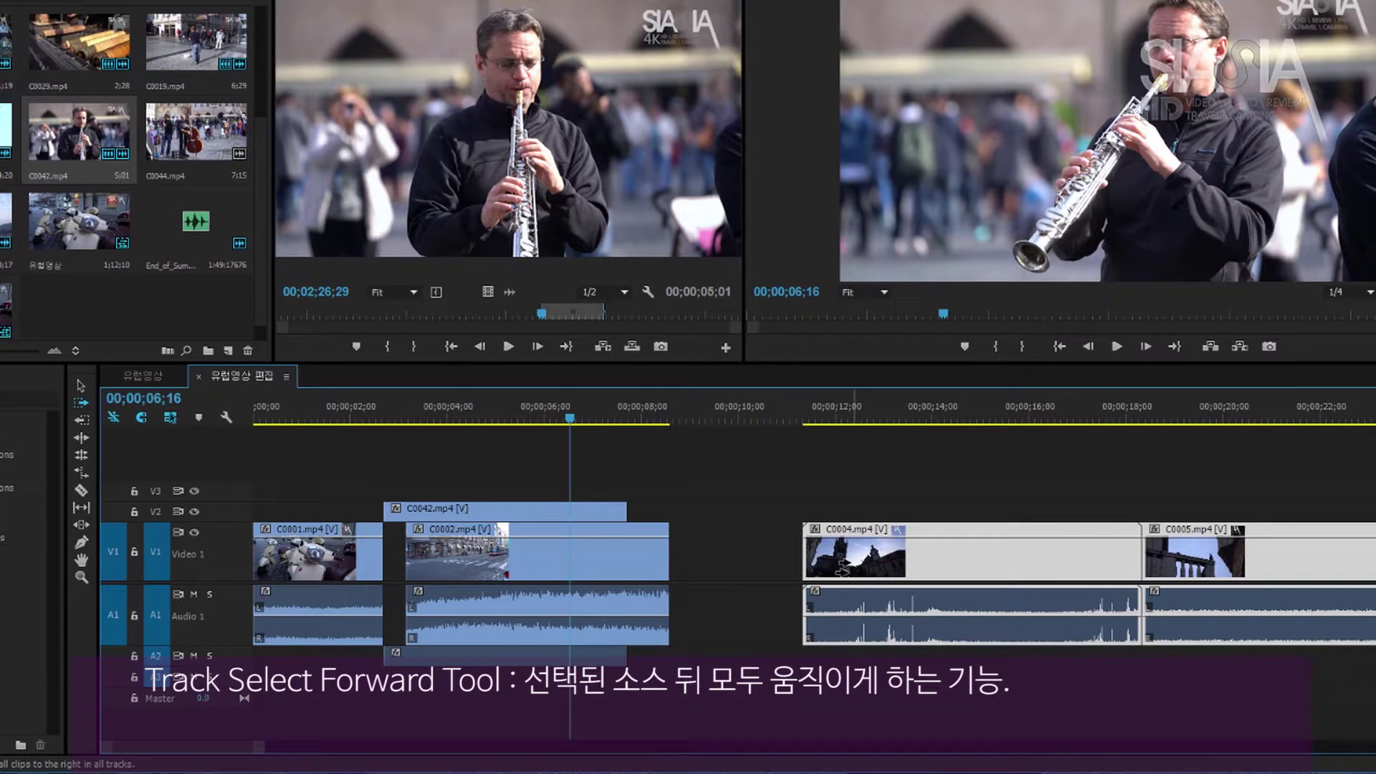
key("ctrl+z")
Shift C0042.mp4 and all clips from C0002.mp4 onward about 5 seconds forward with the Track Select Forward Tool
left_click_drag(449, 560, 706, 569)
key("ctrl+z")
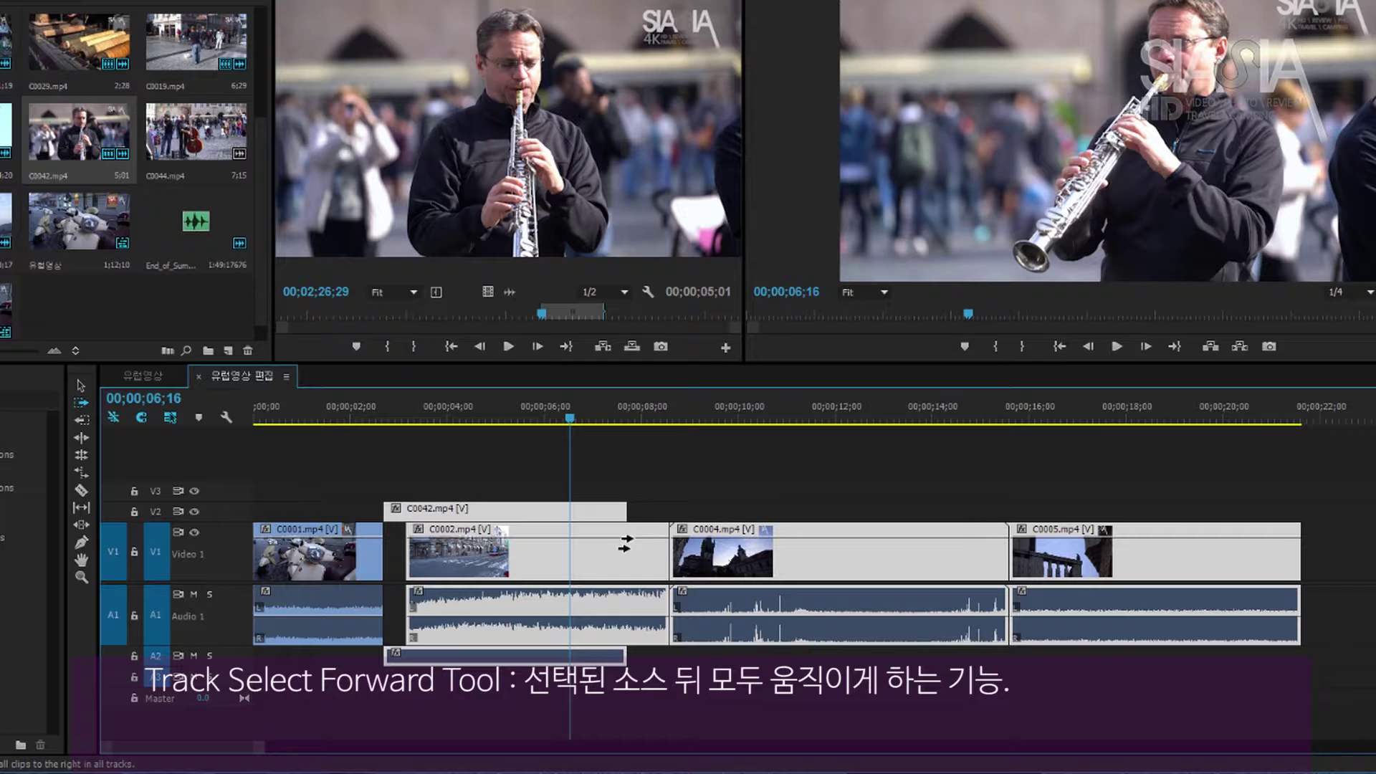
left_click_drag(473, 562, 720, 563)
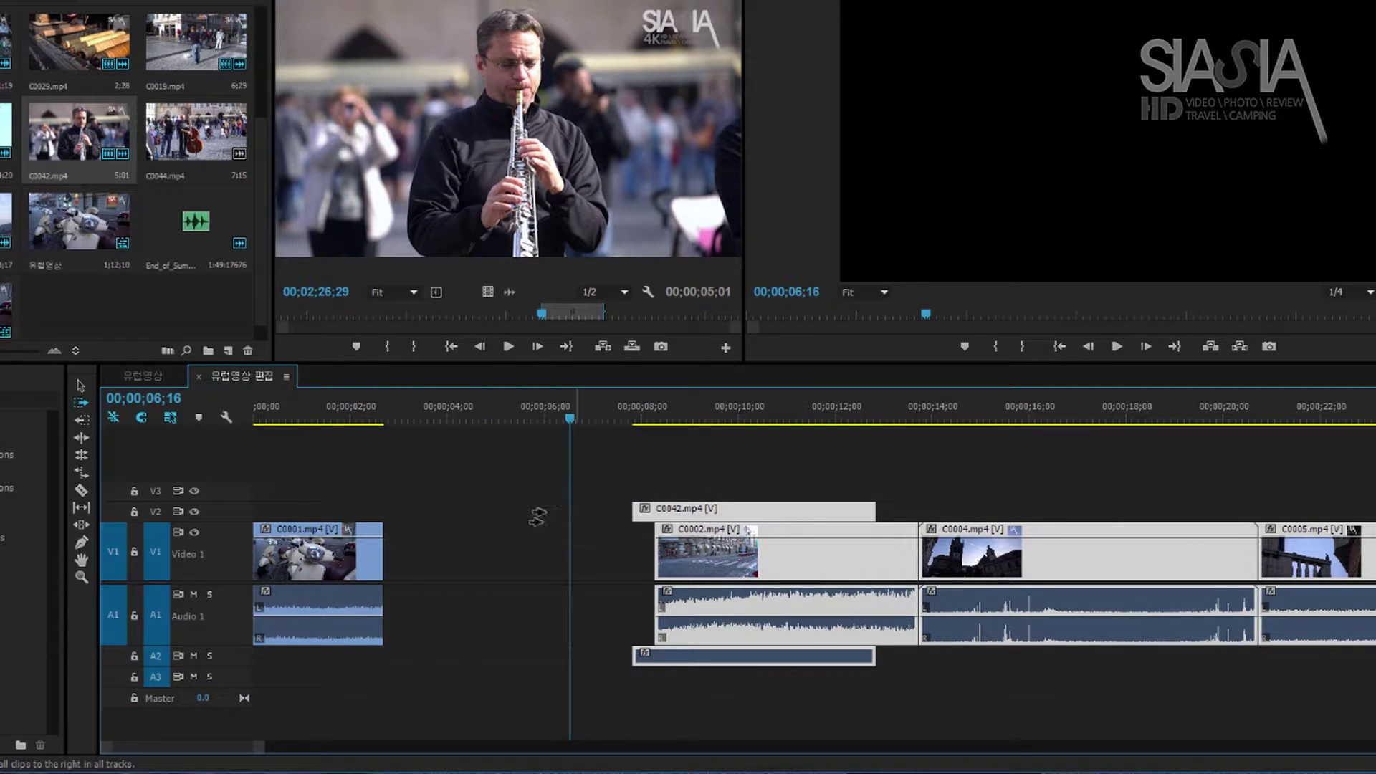
With the Selection tool, place C0042.mp4's video on V1 and its audio on A1 directly after C0001.mp4
left_click(81, 385)
left_click(710, 509)
left_click_drag(710, 509, 453, 595)
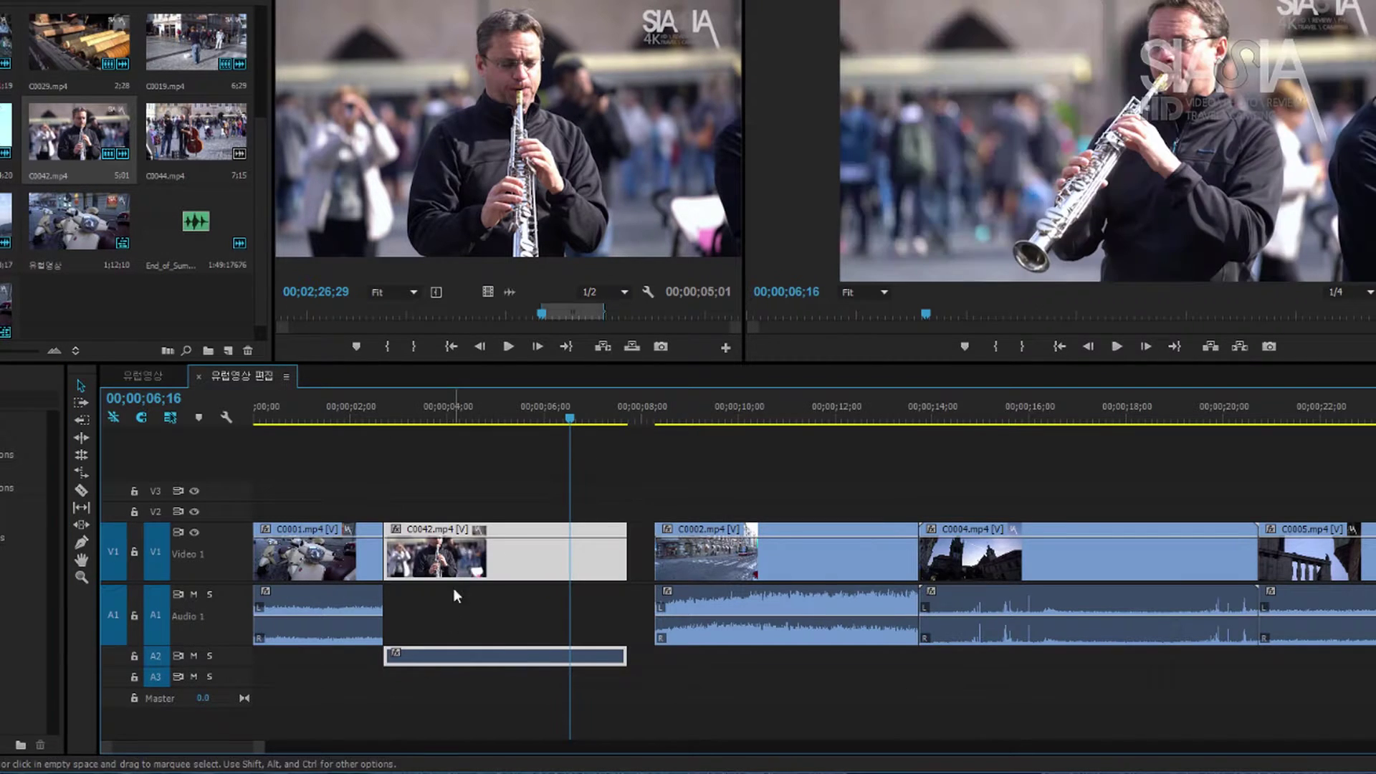
left_click_drag(461, 663, 462, 620)
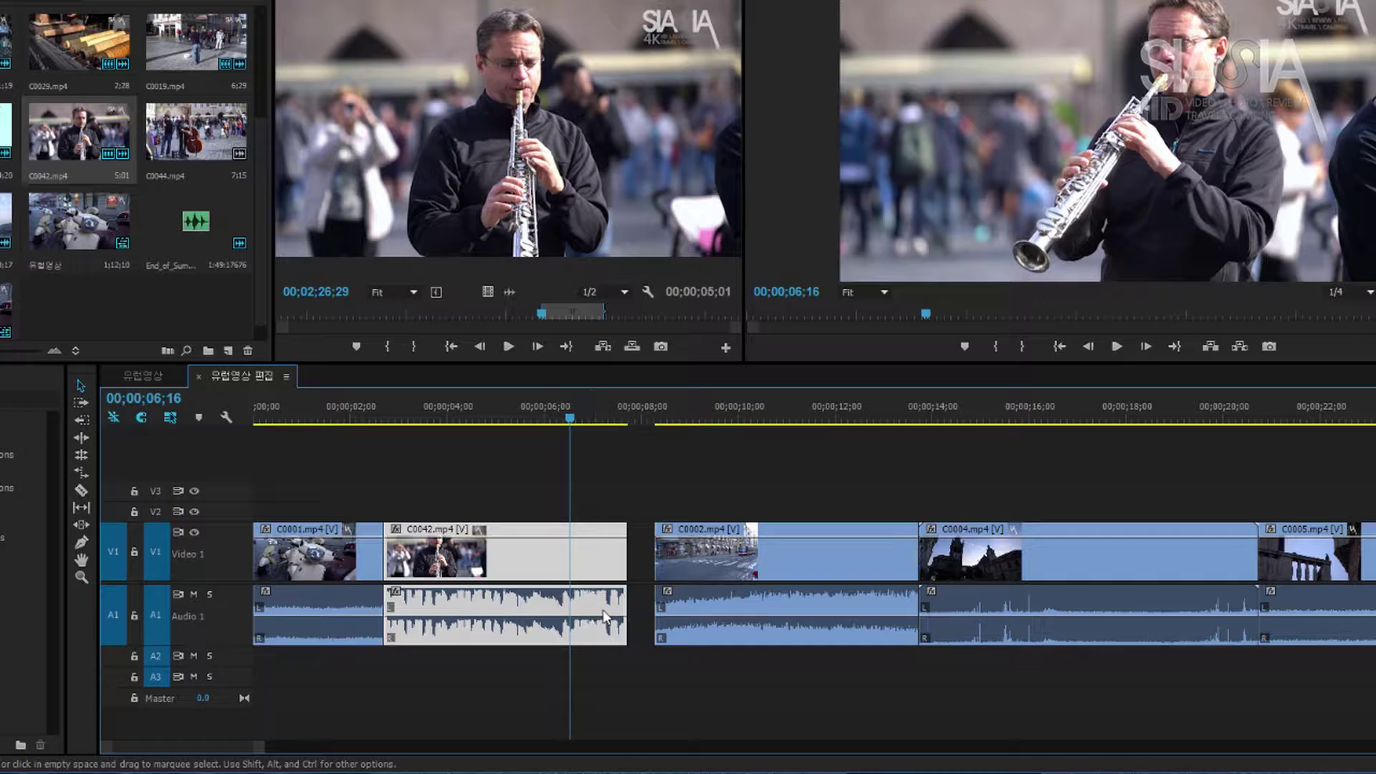
Try moving C0042.mp4 over the start of C0002.mp4 and up to V3, undo, and place its video back on V1
left_click_drag(530, 556, 723, 516)
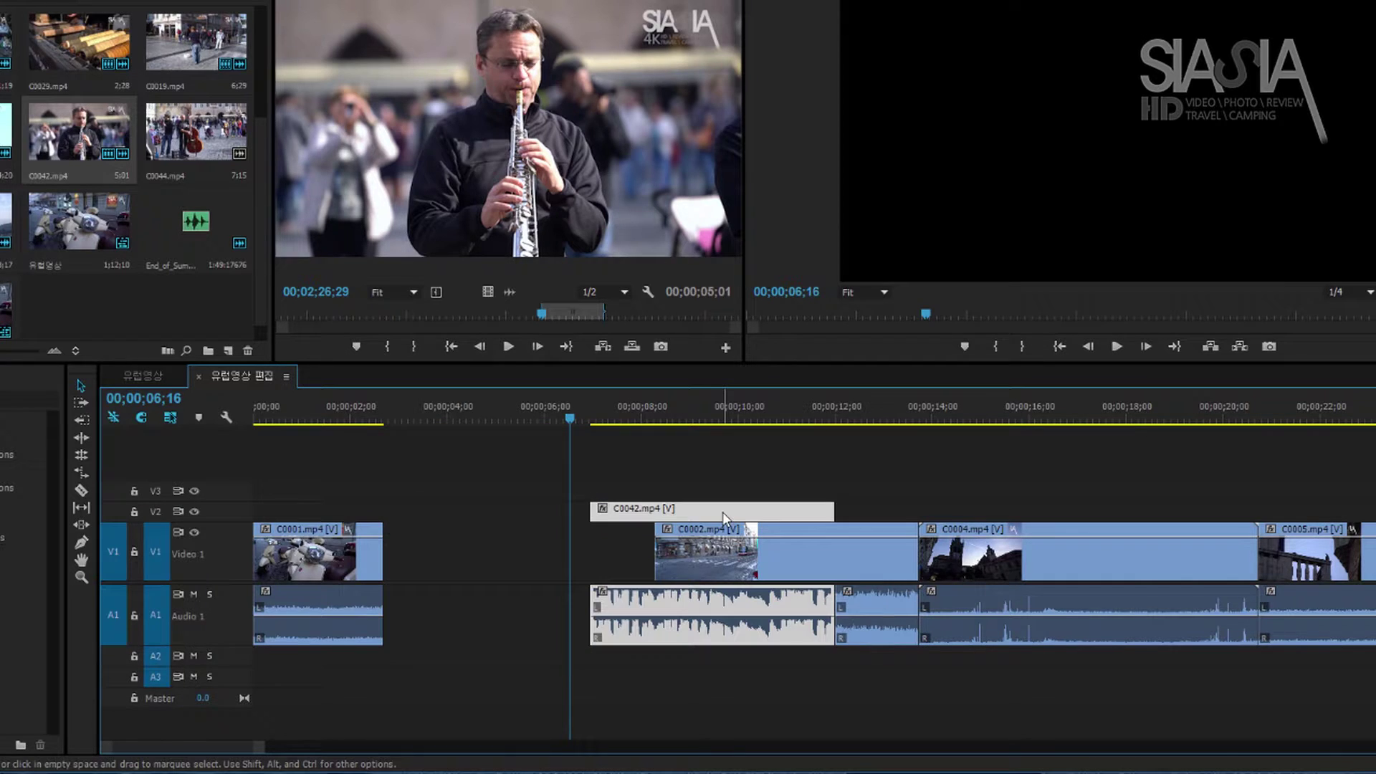
left_click_drag(724, 512, 517, 491)
left_click(750, 630)
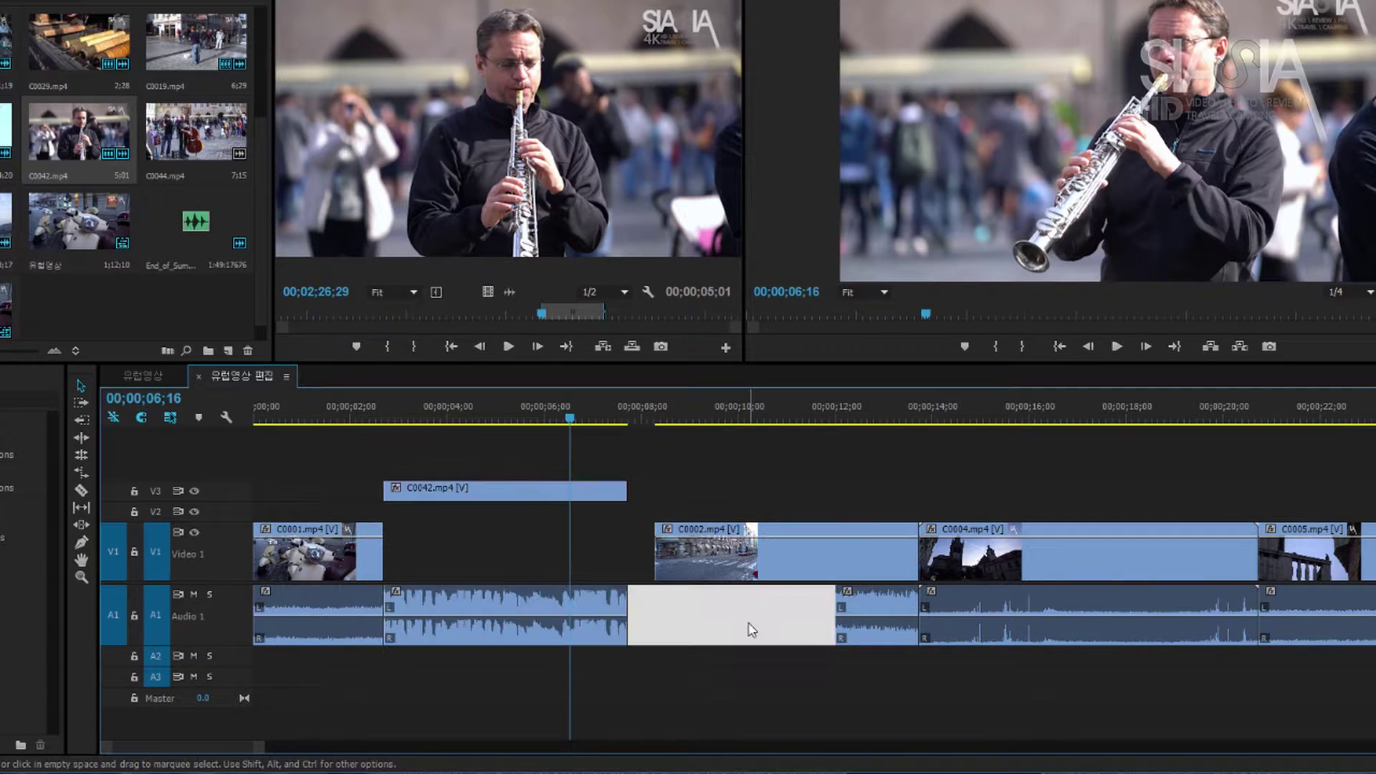
key("ctrl+z")
key("ctrl+z")
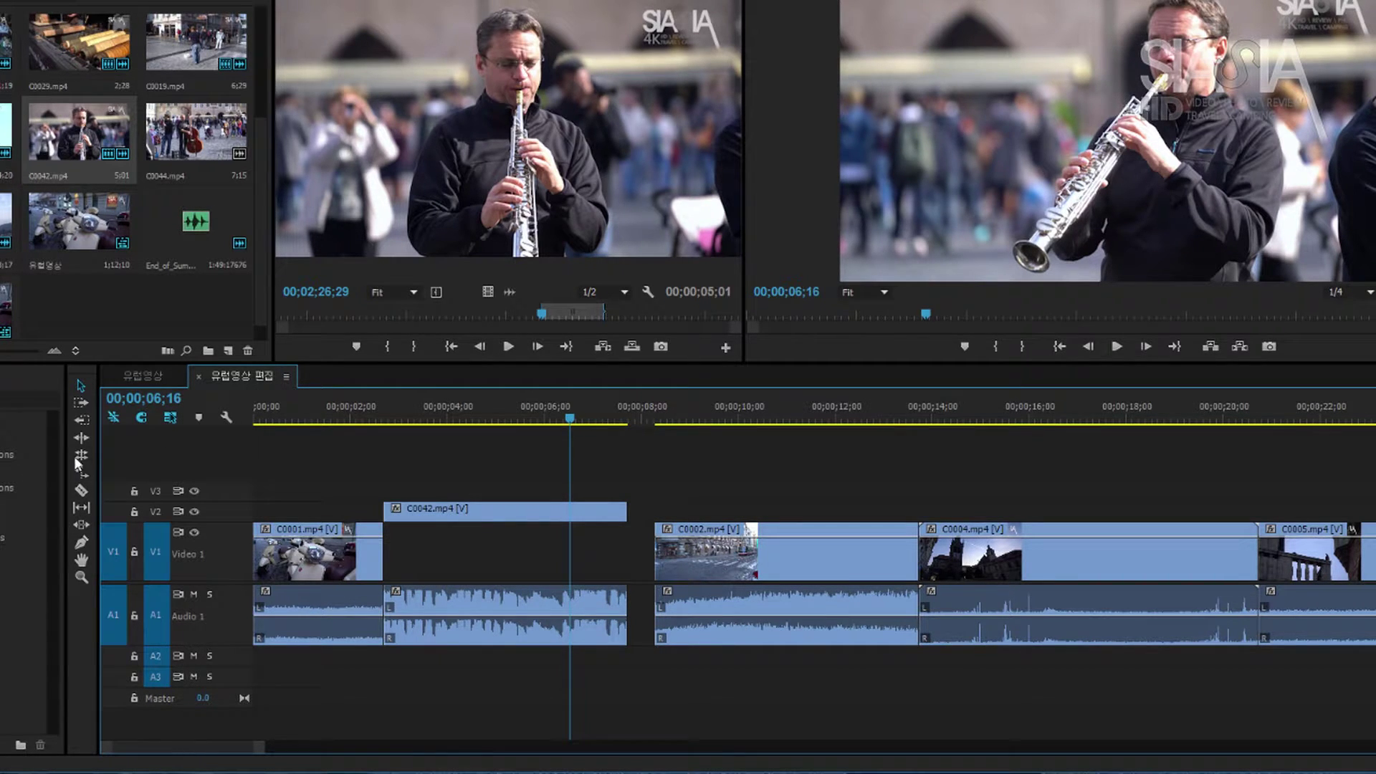
left_click_drag(440, 513, 442, 548)
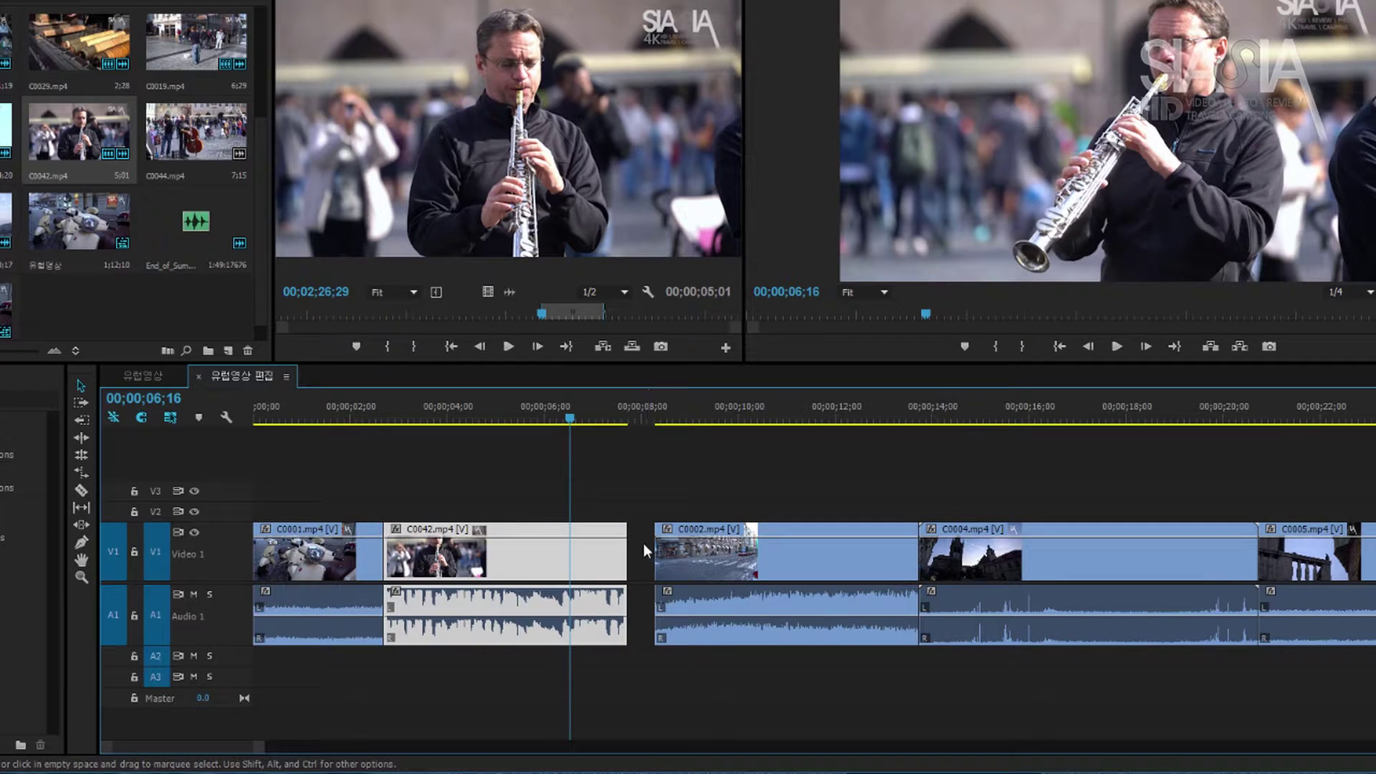
Ripple Delete the gap between C0042.mp4 and C0002.mp4, and check the edit points at both ends of C0042.mp4
right_click(645, 543)
left_click(660, 557)
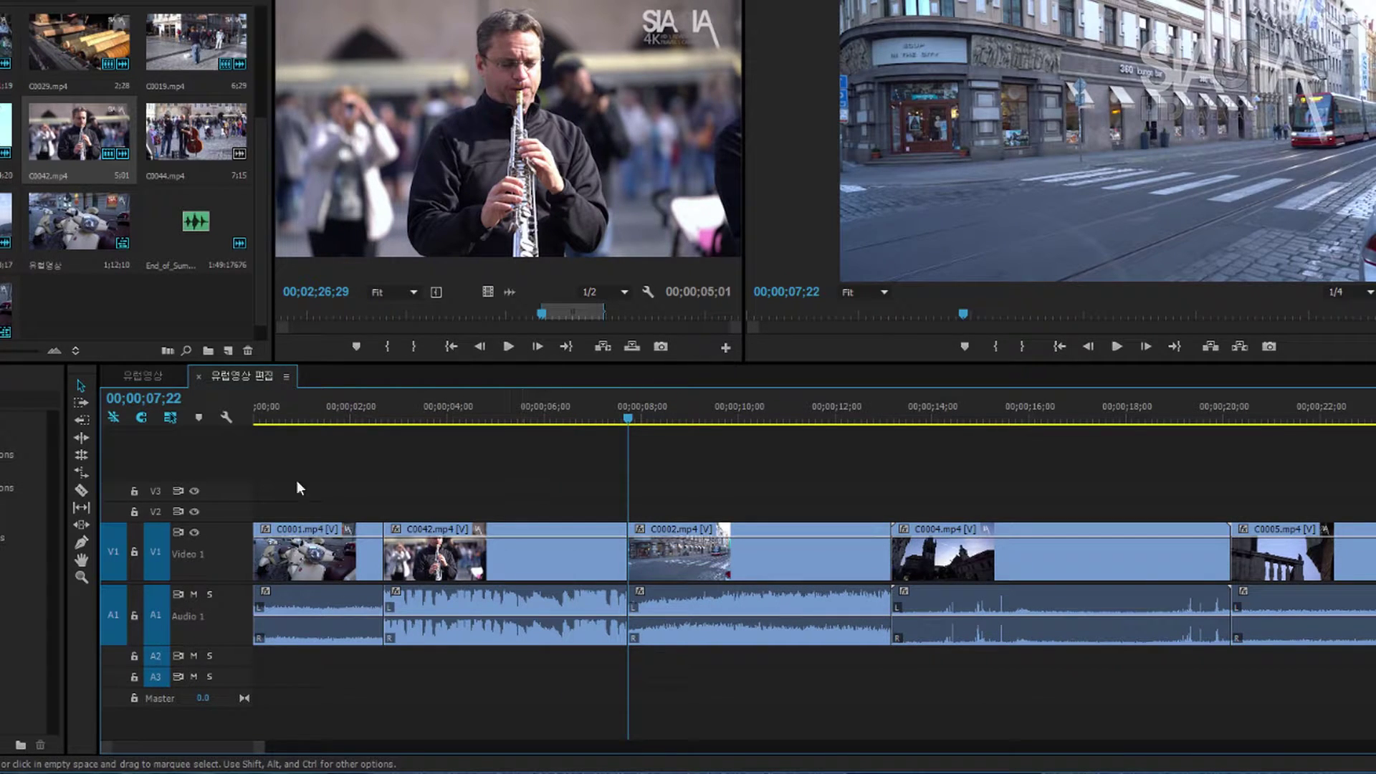
left_click_drag(400, 415, 395, 465)
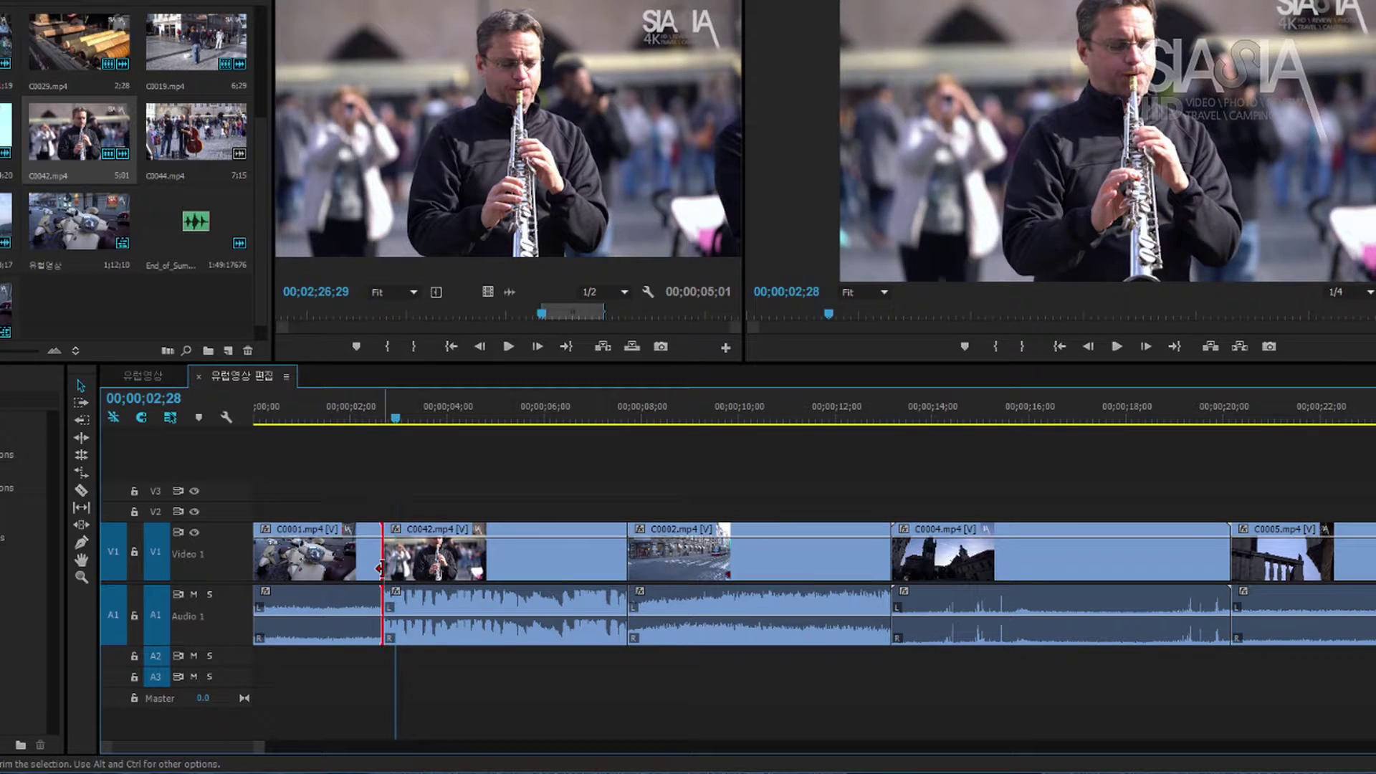
double_click(379, 569)
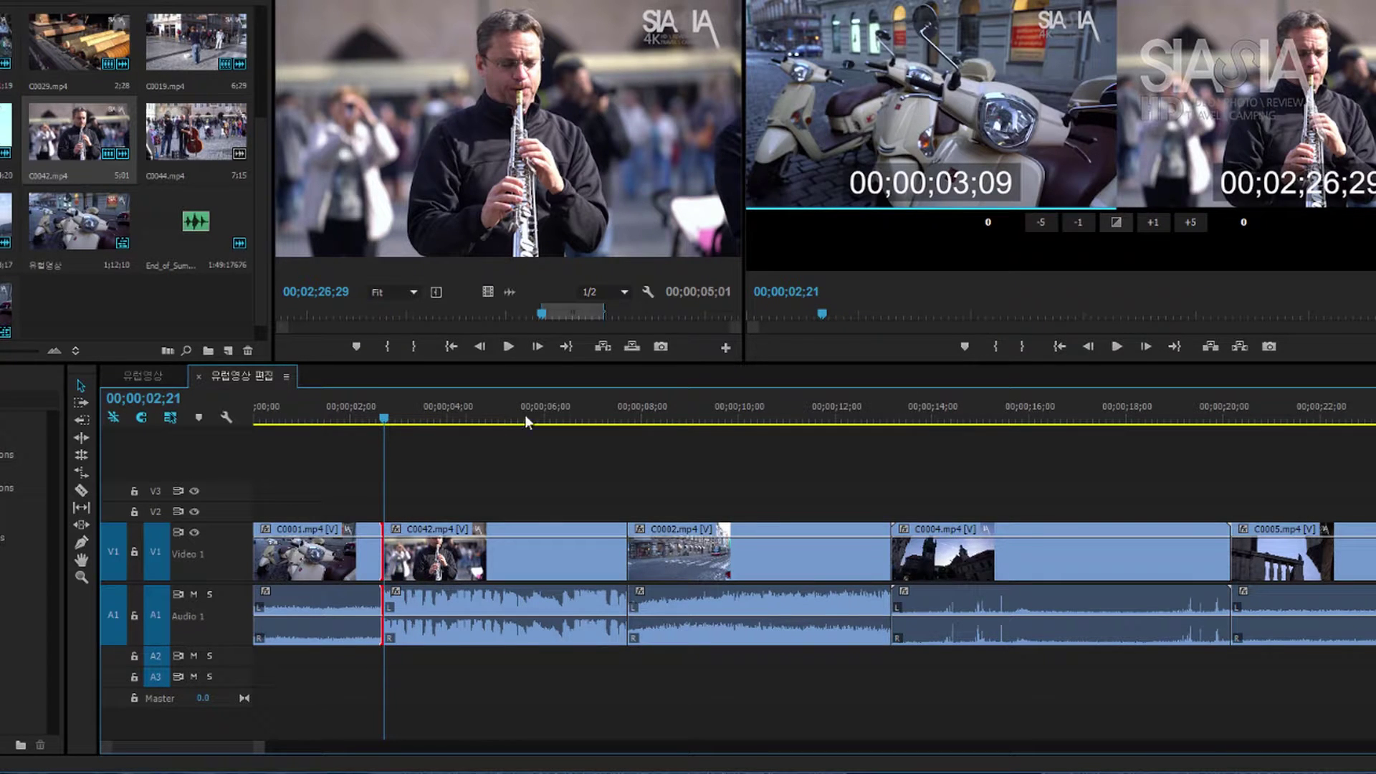
left_click(632, 551)
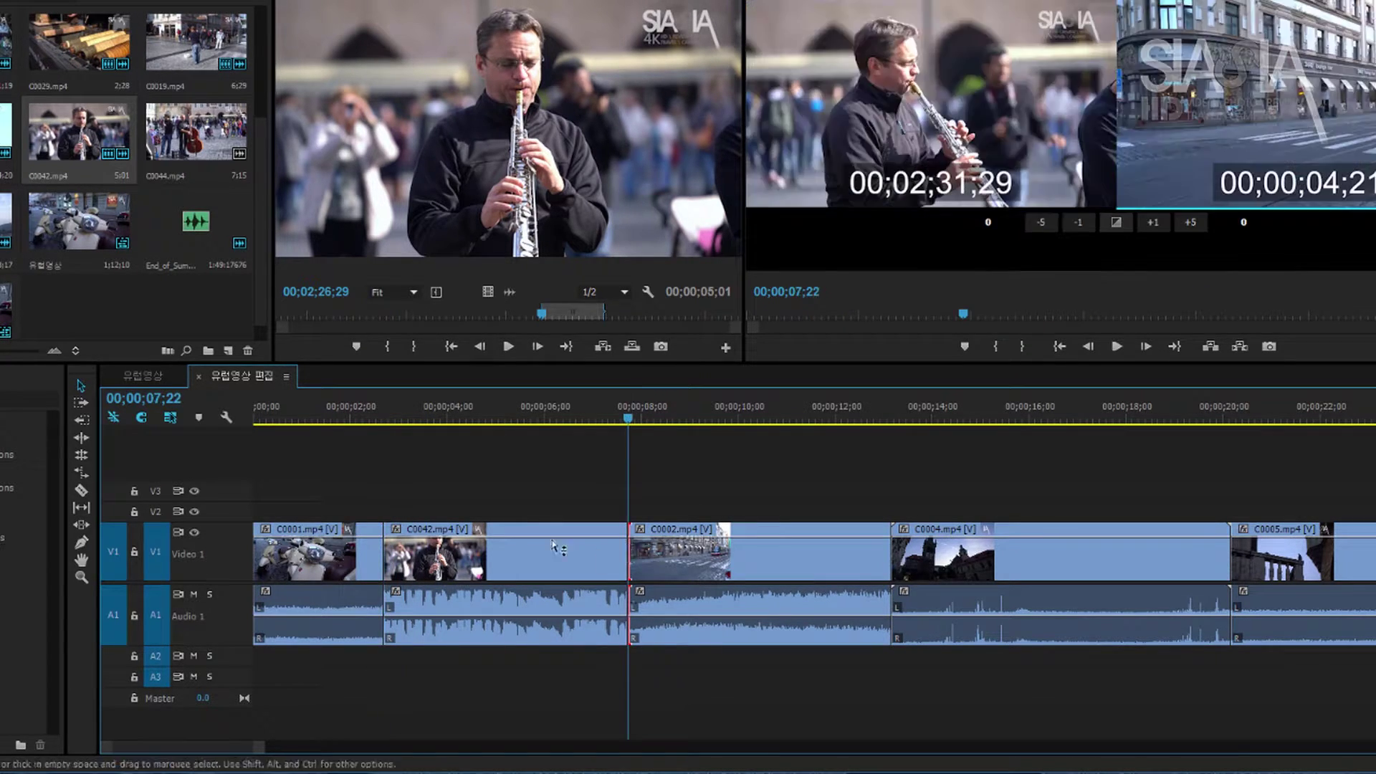
Split C0042.mp4 at 00;00;05;09 with the Razor Tool and cut the part behind it two more times
left_click_drag(393, 422, 513, 460)
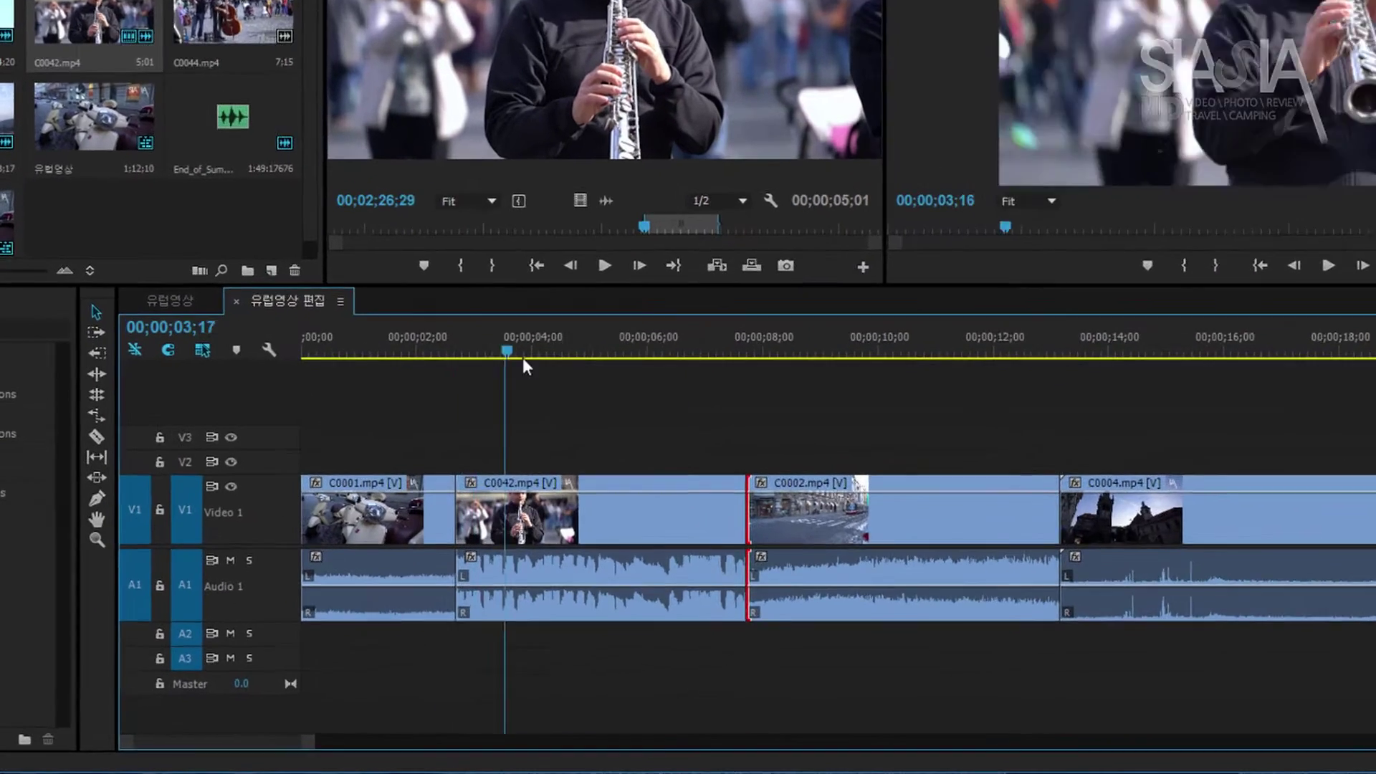
key("Left")
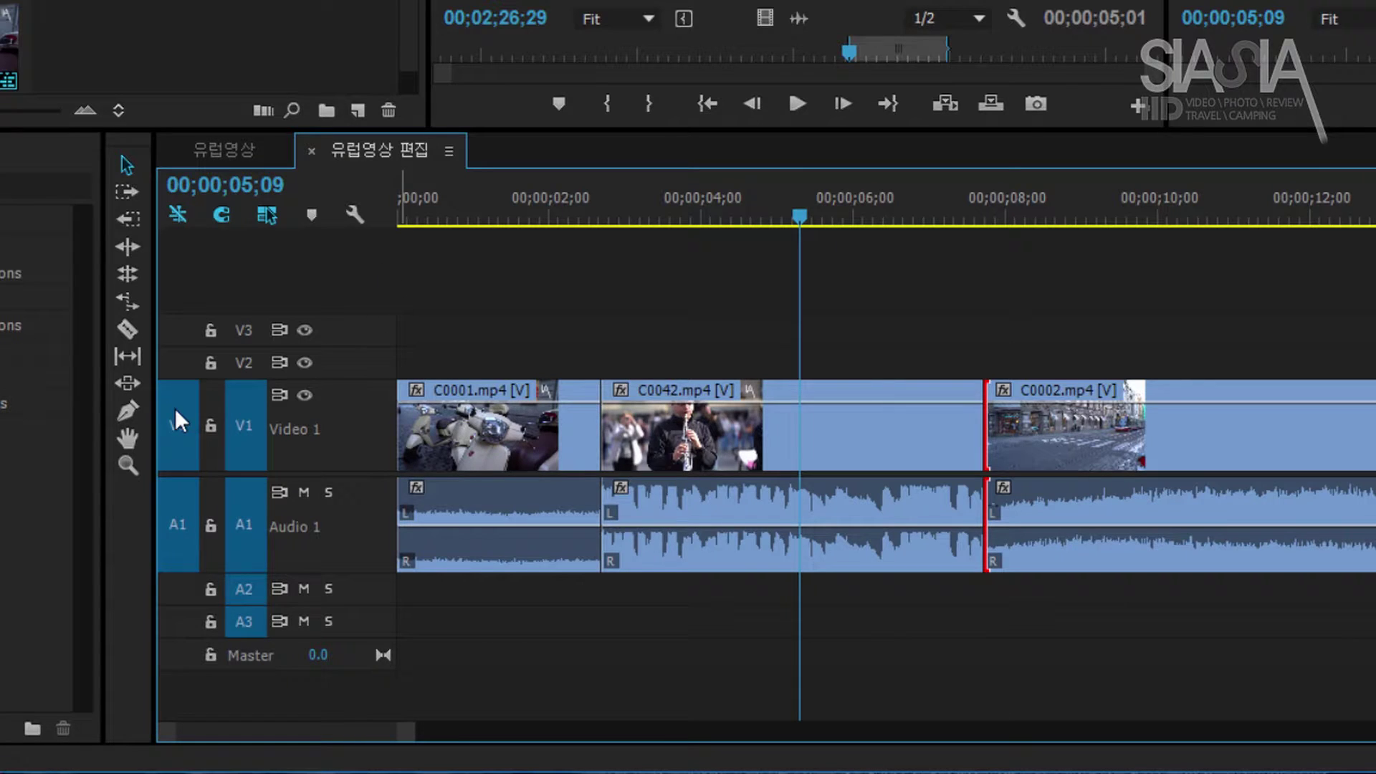
left_click(126, 330)
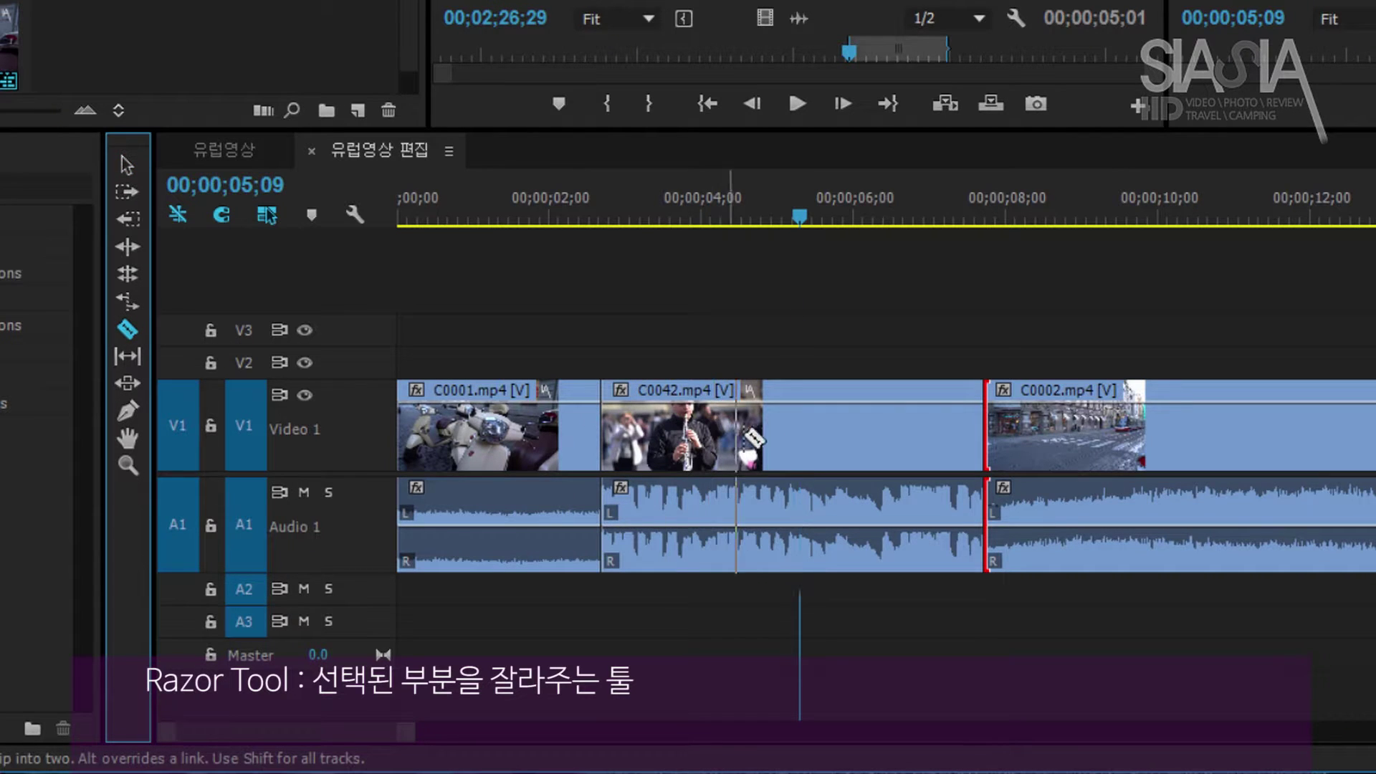
left_click(796, 443)
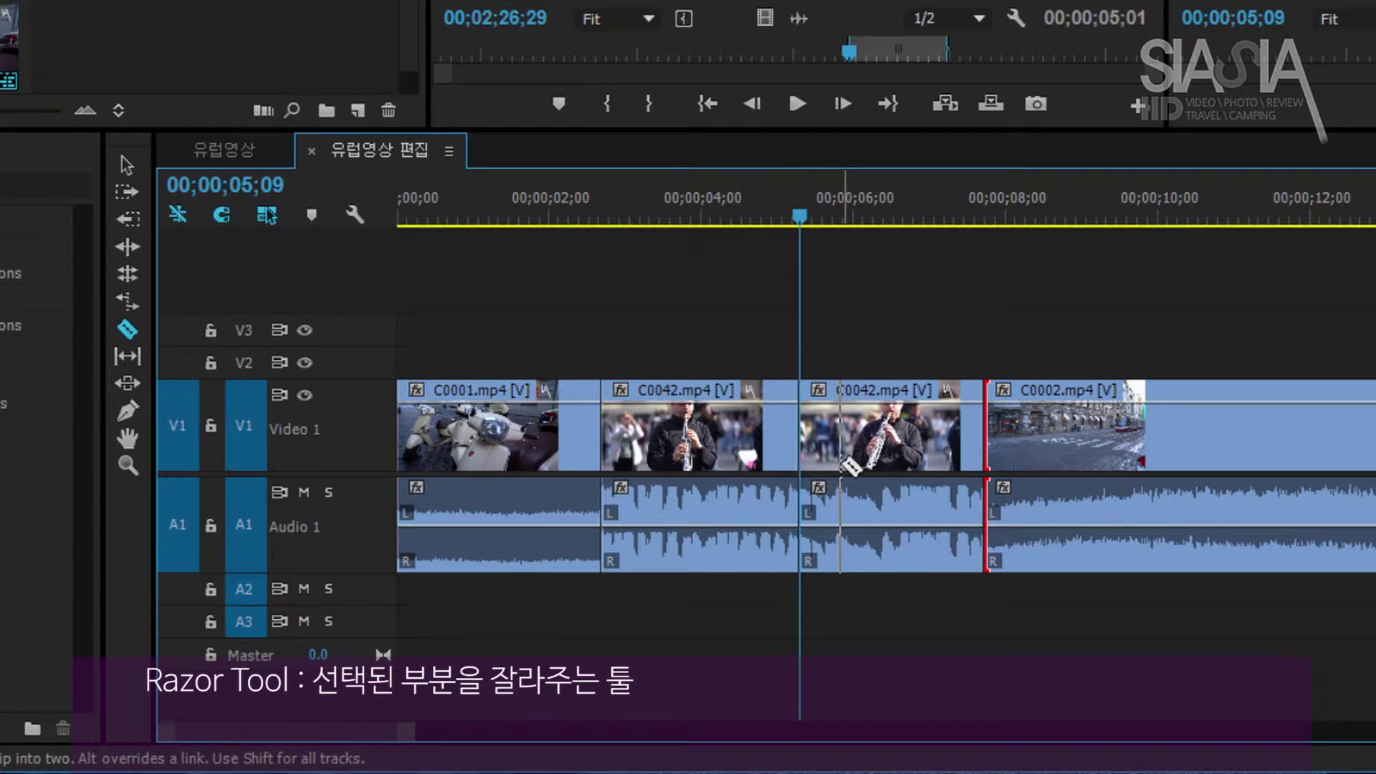
left_click(864, 452)
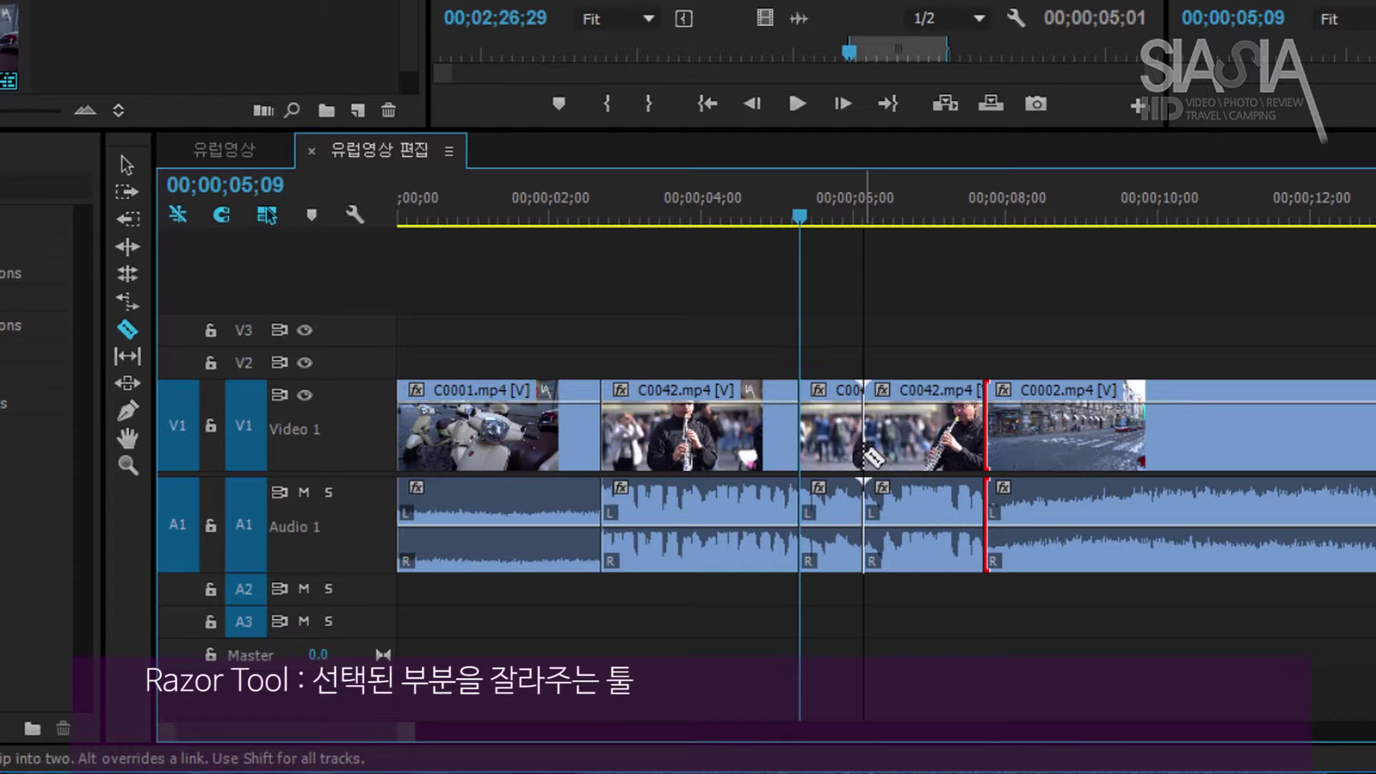
left_click(908, 459)
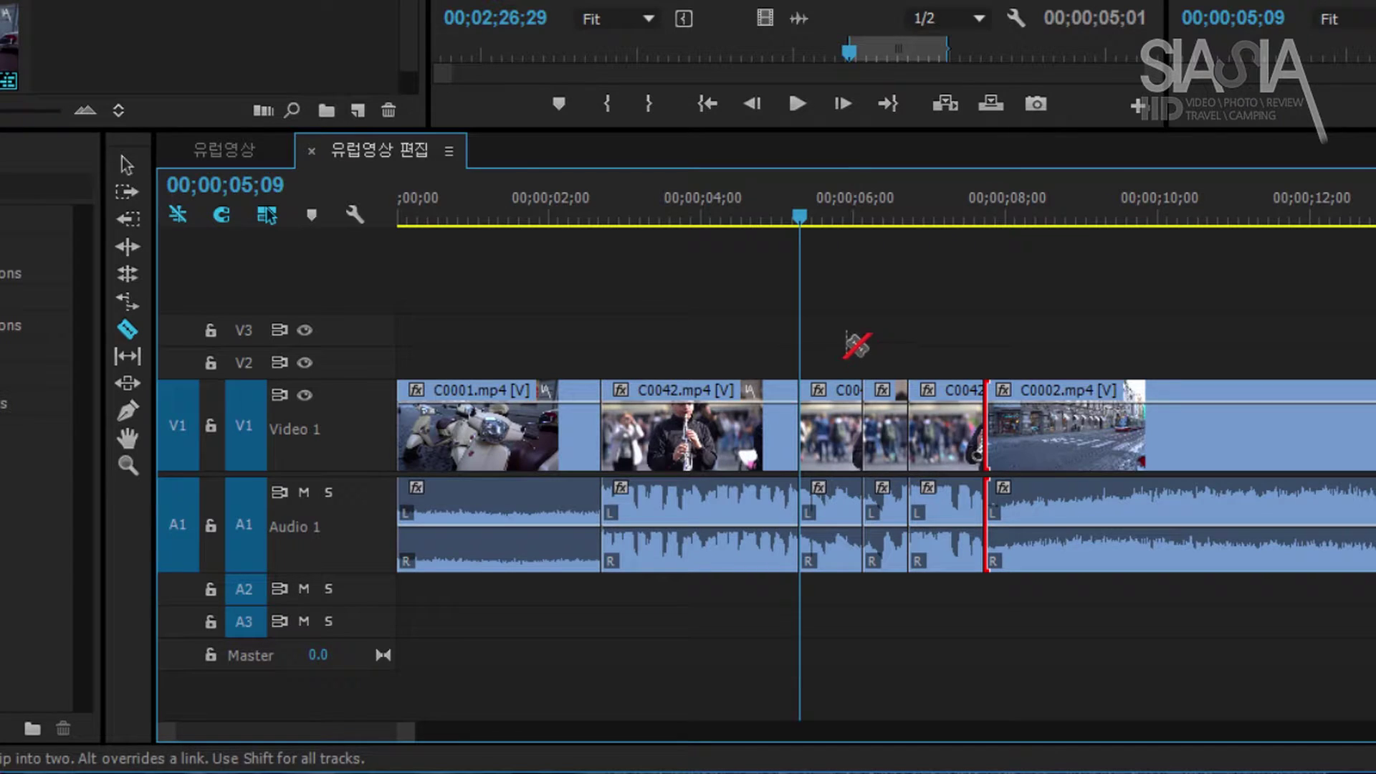
With the Selection tool, delete the three C0042.mp4 pieces behind 00;00;05;09
left_click(128, 165)
left_click_drag(831, 330, 930, 415)
key("Delete")
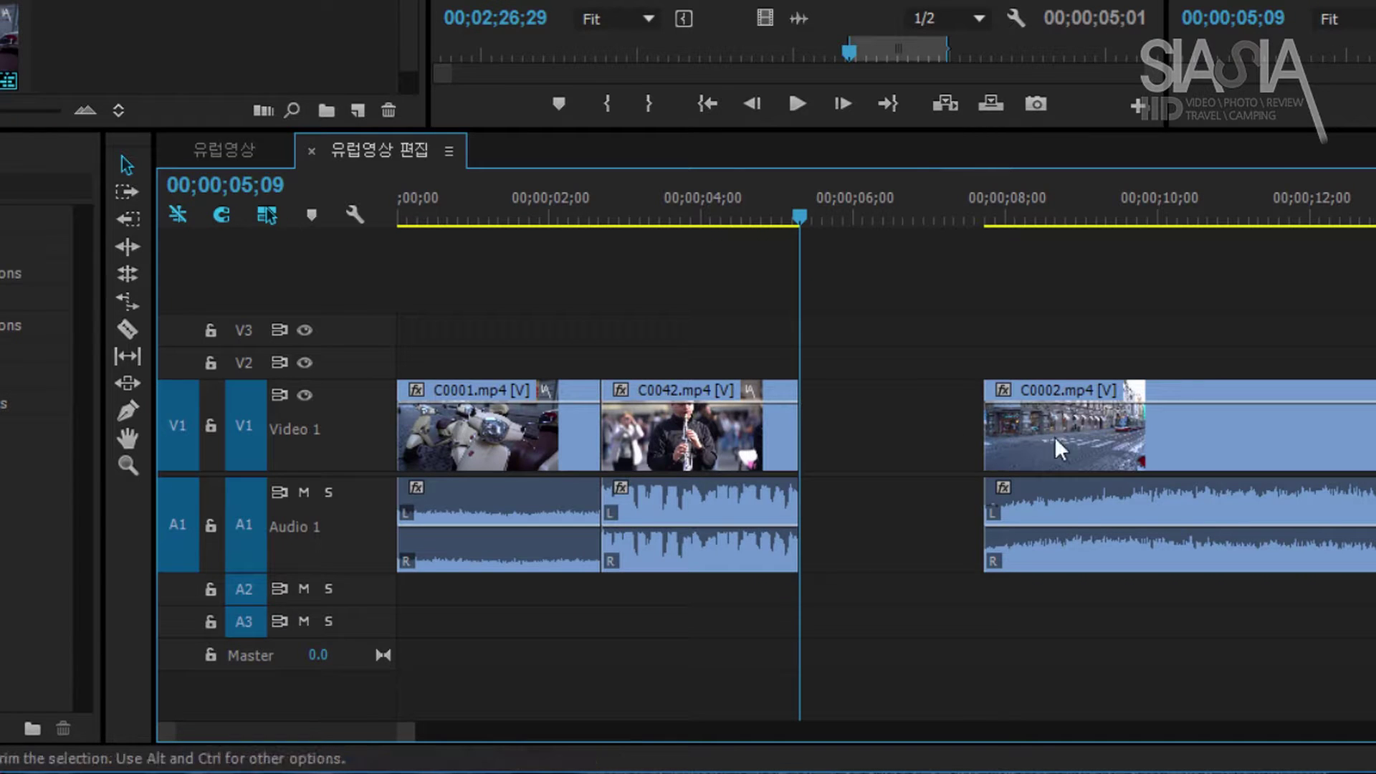
Try closing the gap before C0002.mp4 with Ripple Delete, and undo it
right_click(918, 428)
left_click(926, 312)
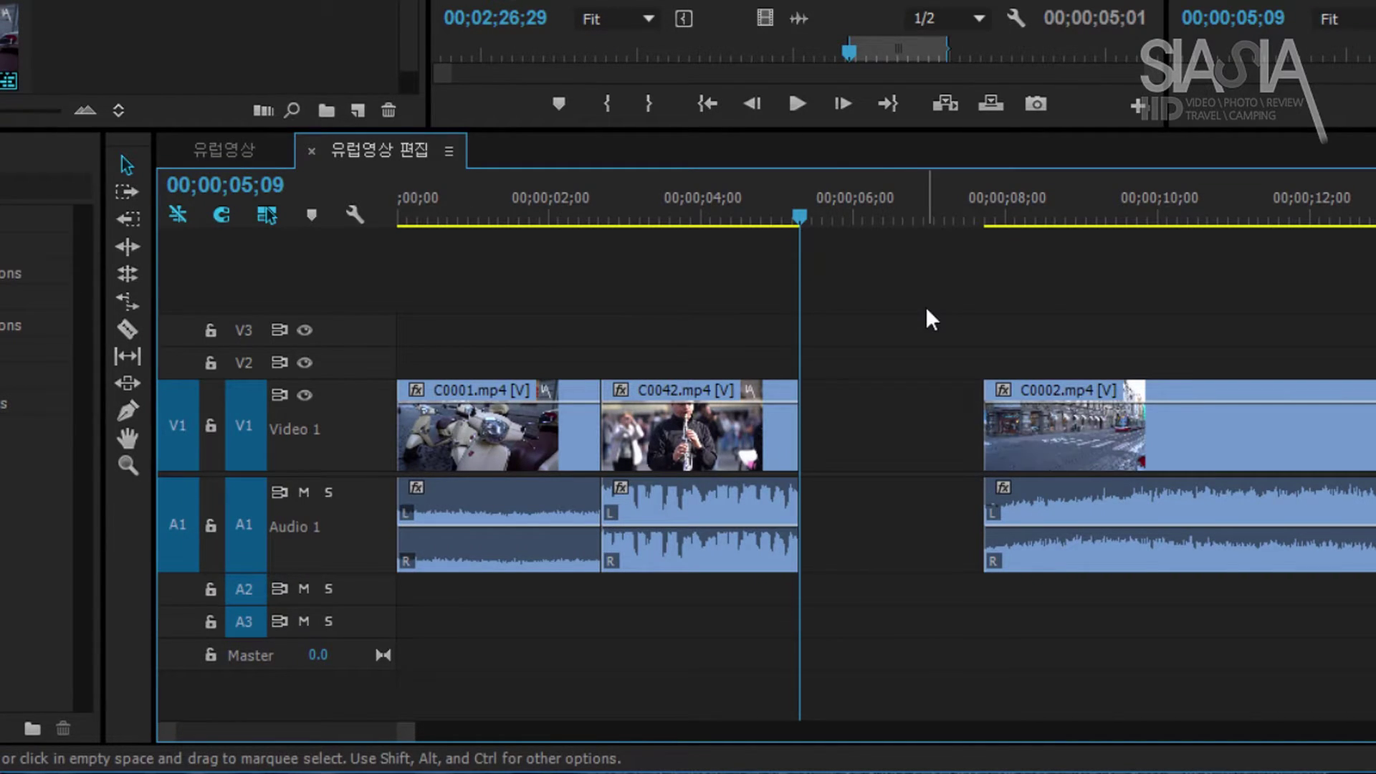
right_click(879, 418)
left_click(969, 444)
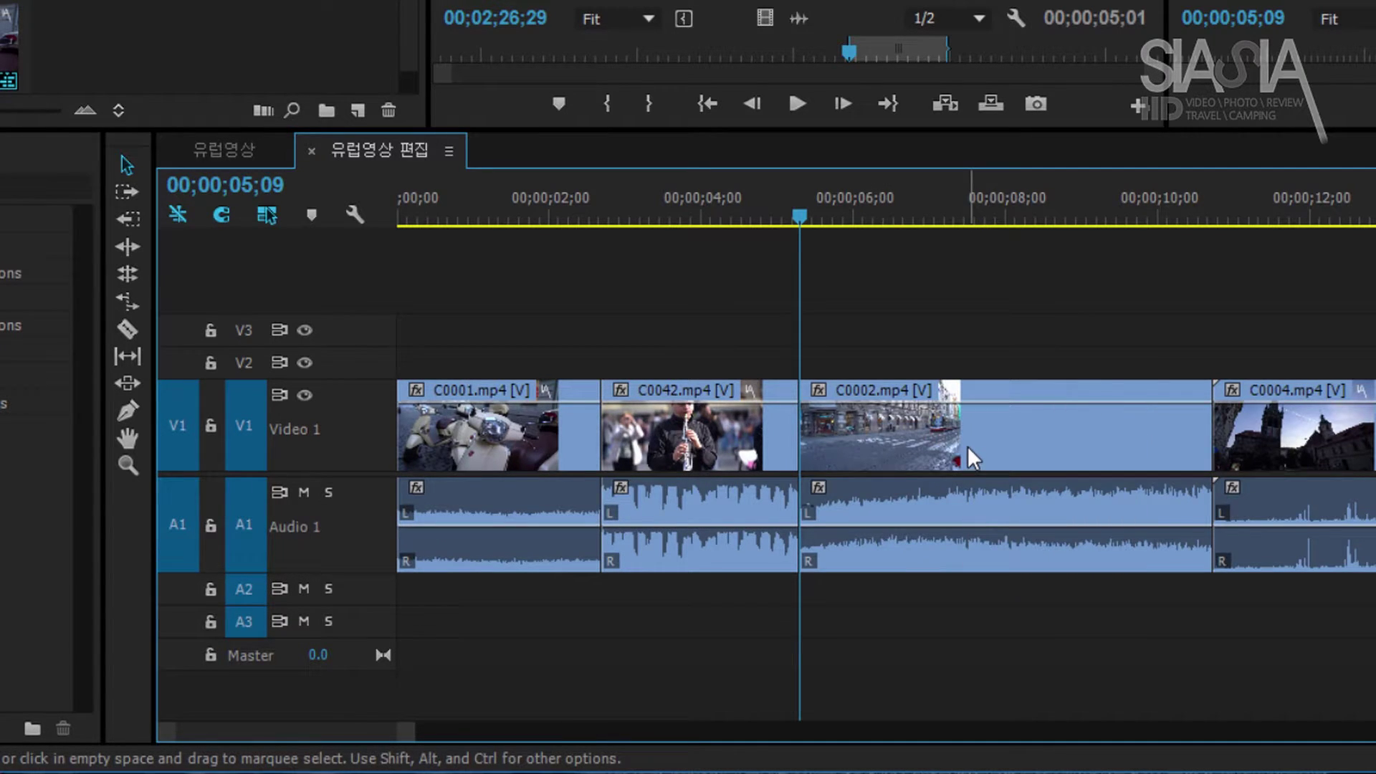
key("ctrl+z")
Pull C0002.mp4 and all following clips back against the end of C0042.mp4 with the Track Select Forward Tool
left_click(128, 192)
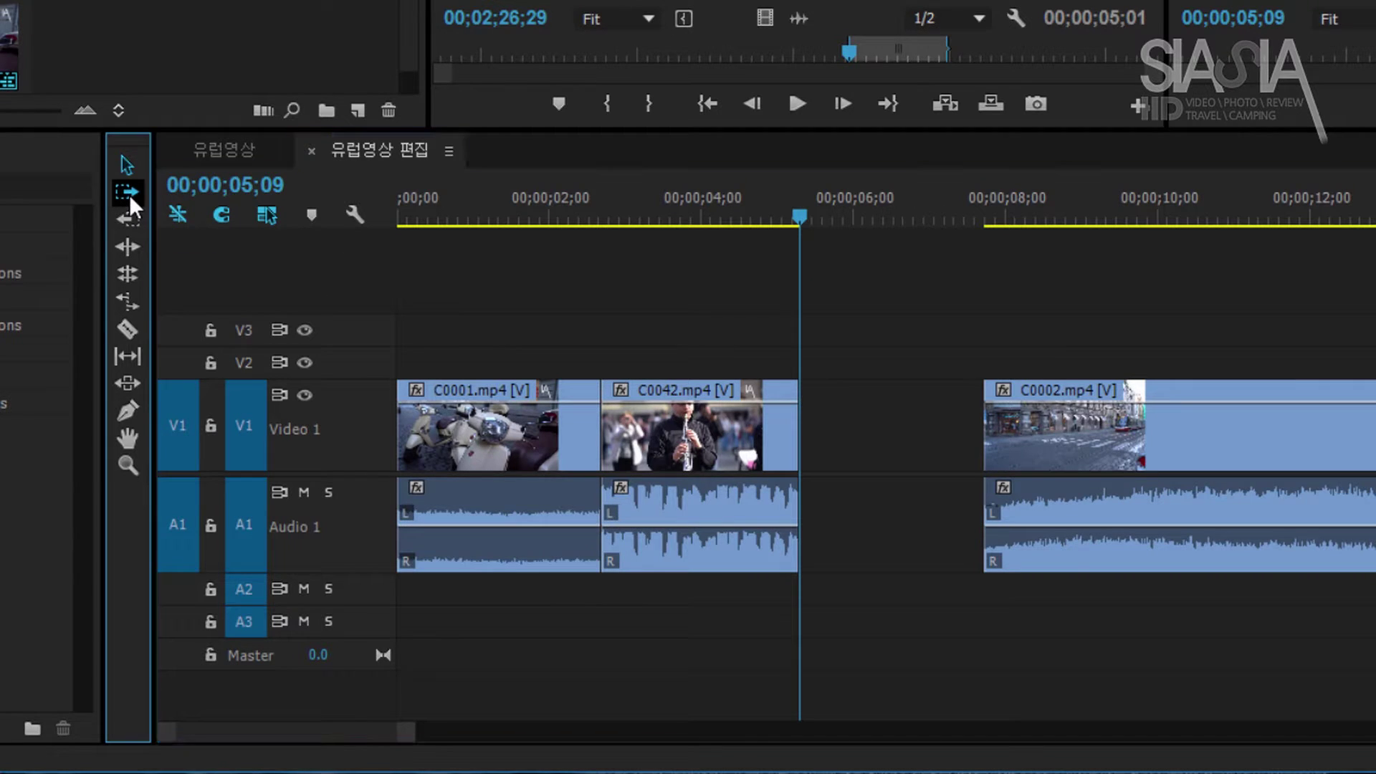
left_click_drag(1057, 430, 900, 445)
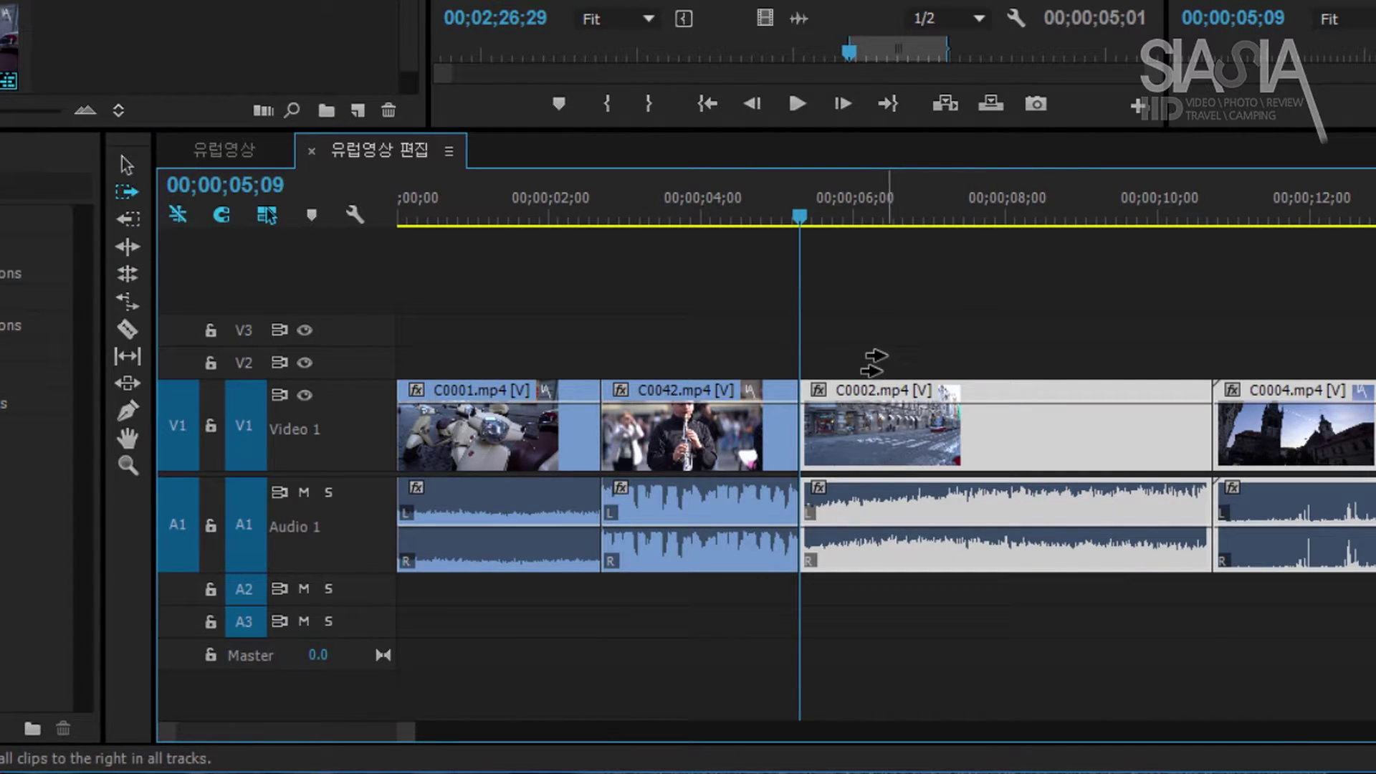
With the Selection tool, move the selected C0002.mp4 and the clips behind it to start at about 00;00;13;00
left_click(127, 165)
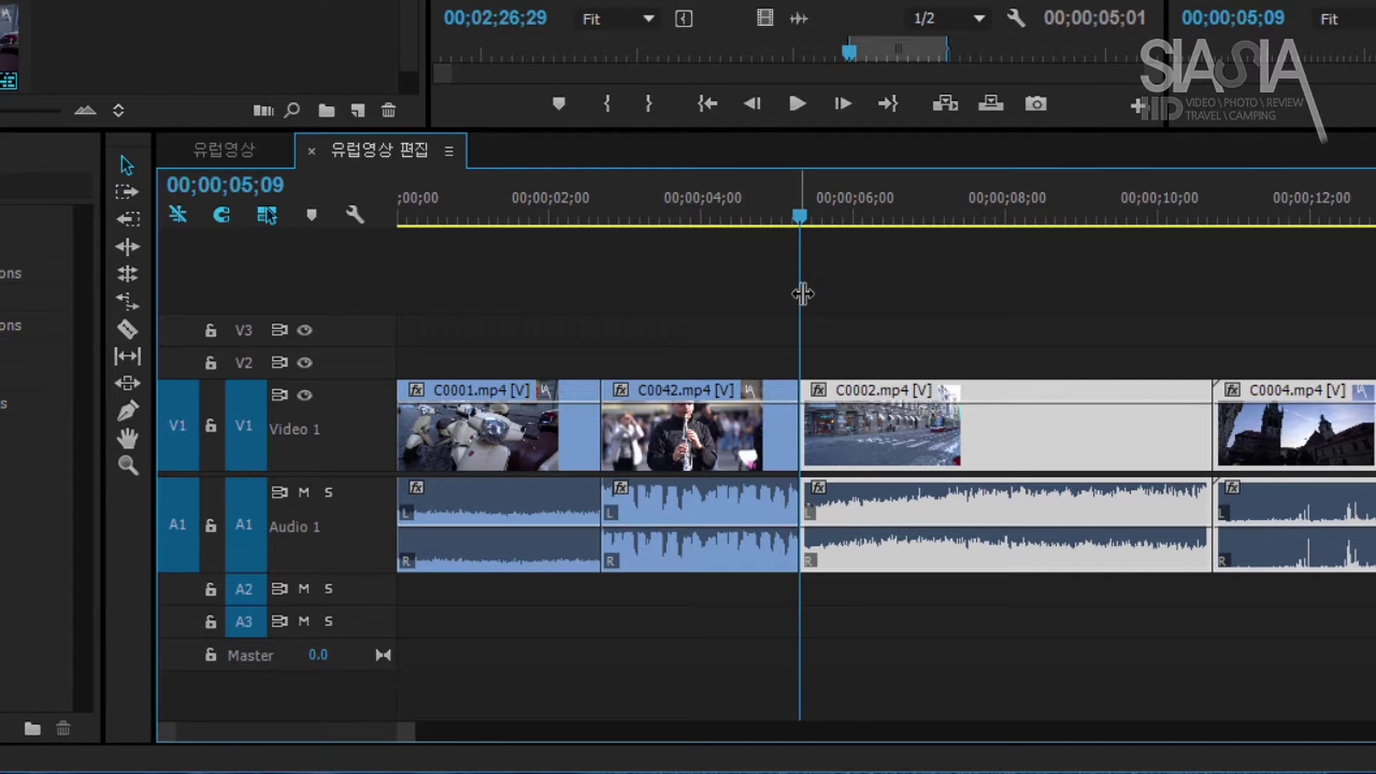
left_click_drag(656, 219, 645, 283)
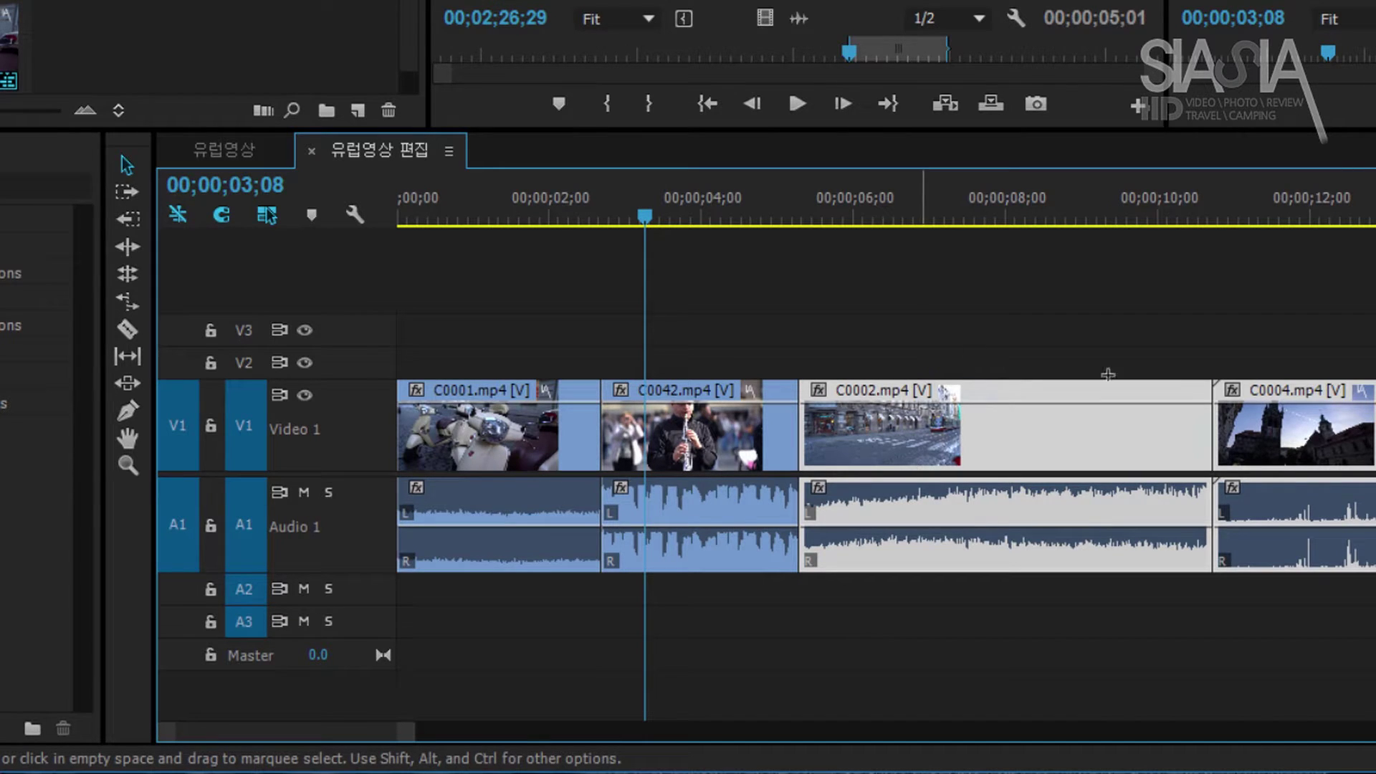
left_click_drag(932, 437, 1007, 316)
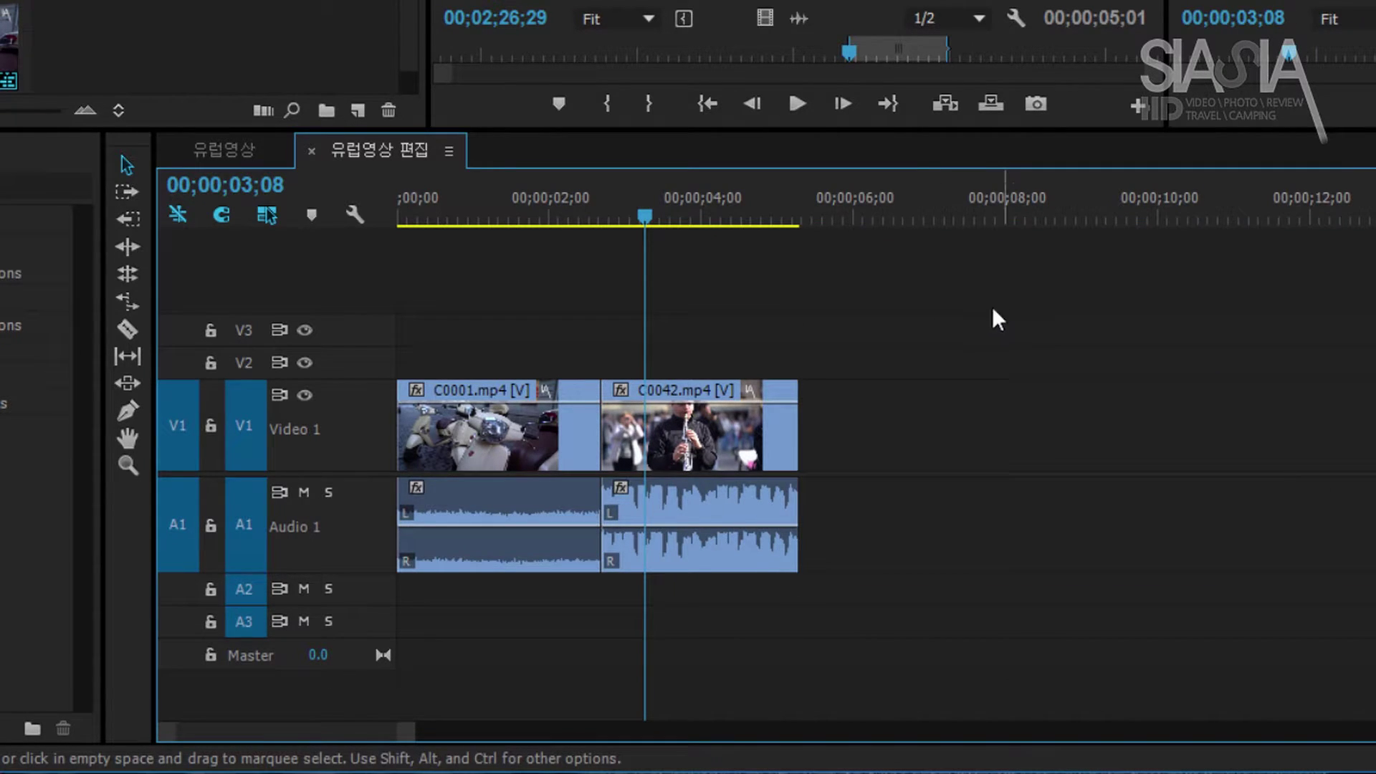
Extend the end of C0042.mp4 with the Selection tool until it meets the start of C0002.mp4
left_click(685, 431)
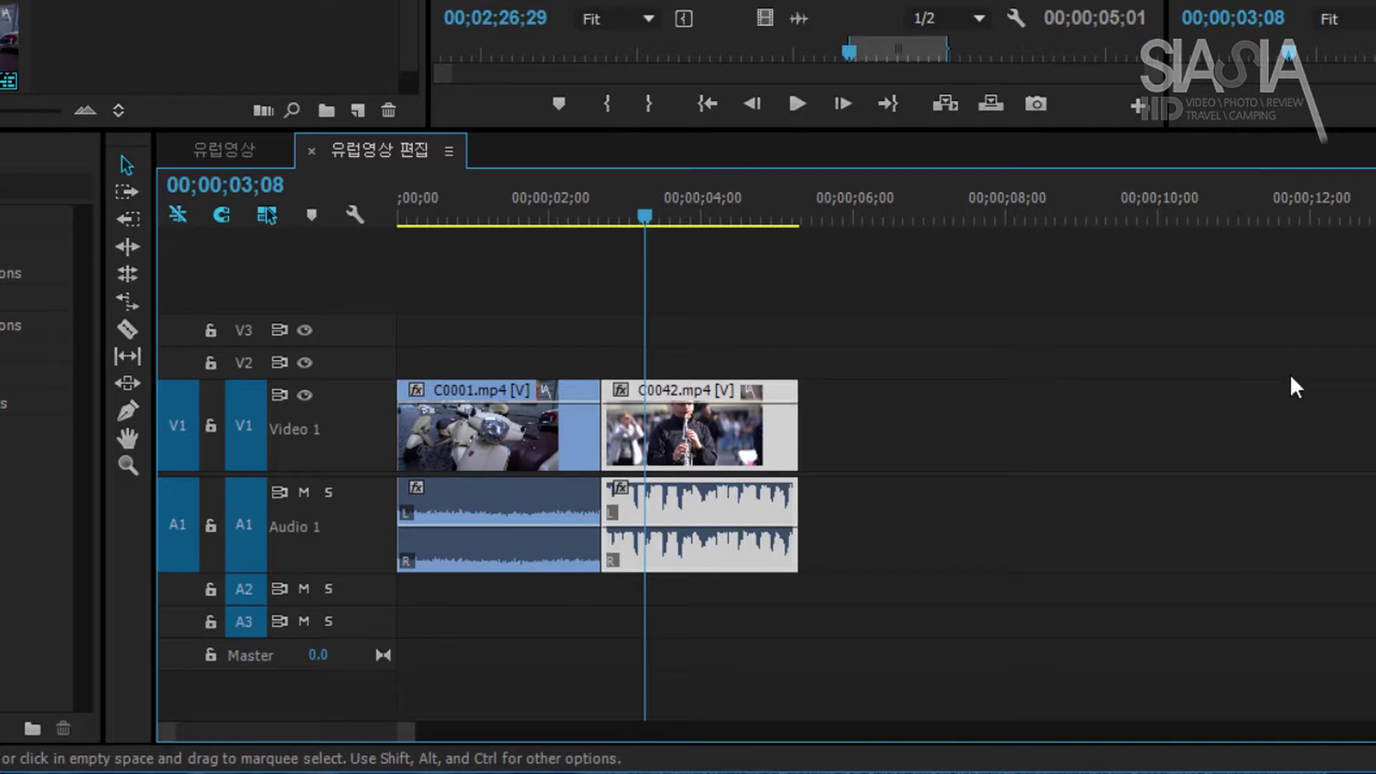
left_click(983, 363)
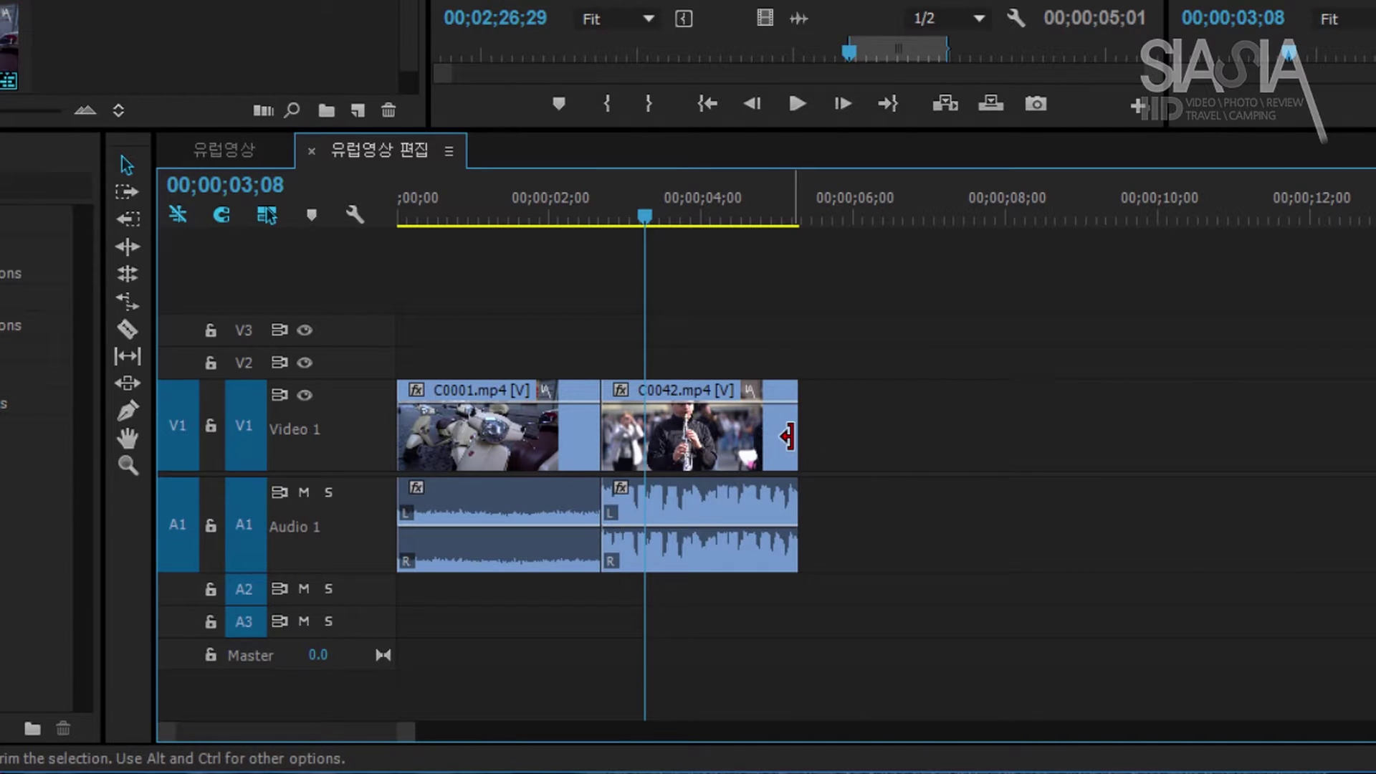
key("Down")
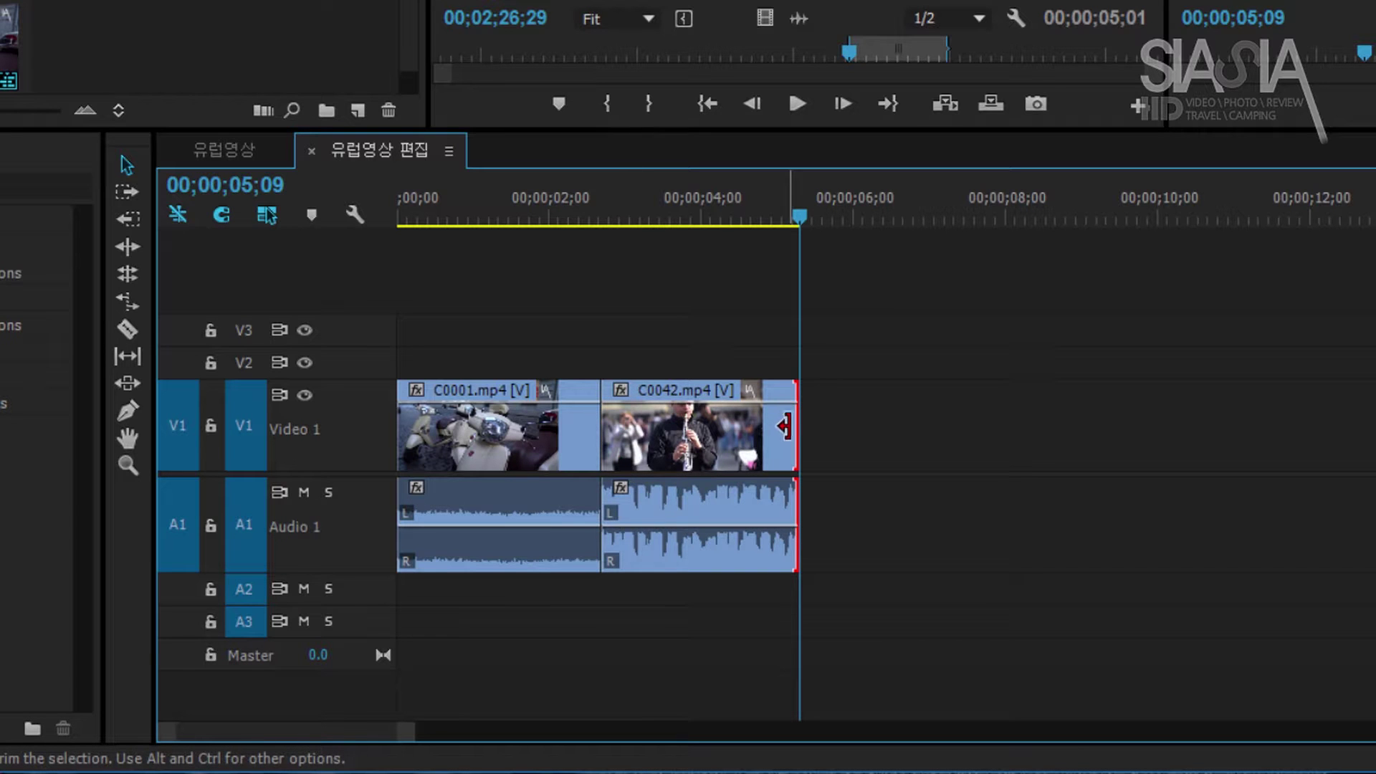
left_click_drag(808, 436, 1330, 463)
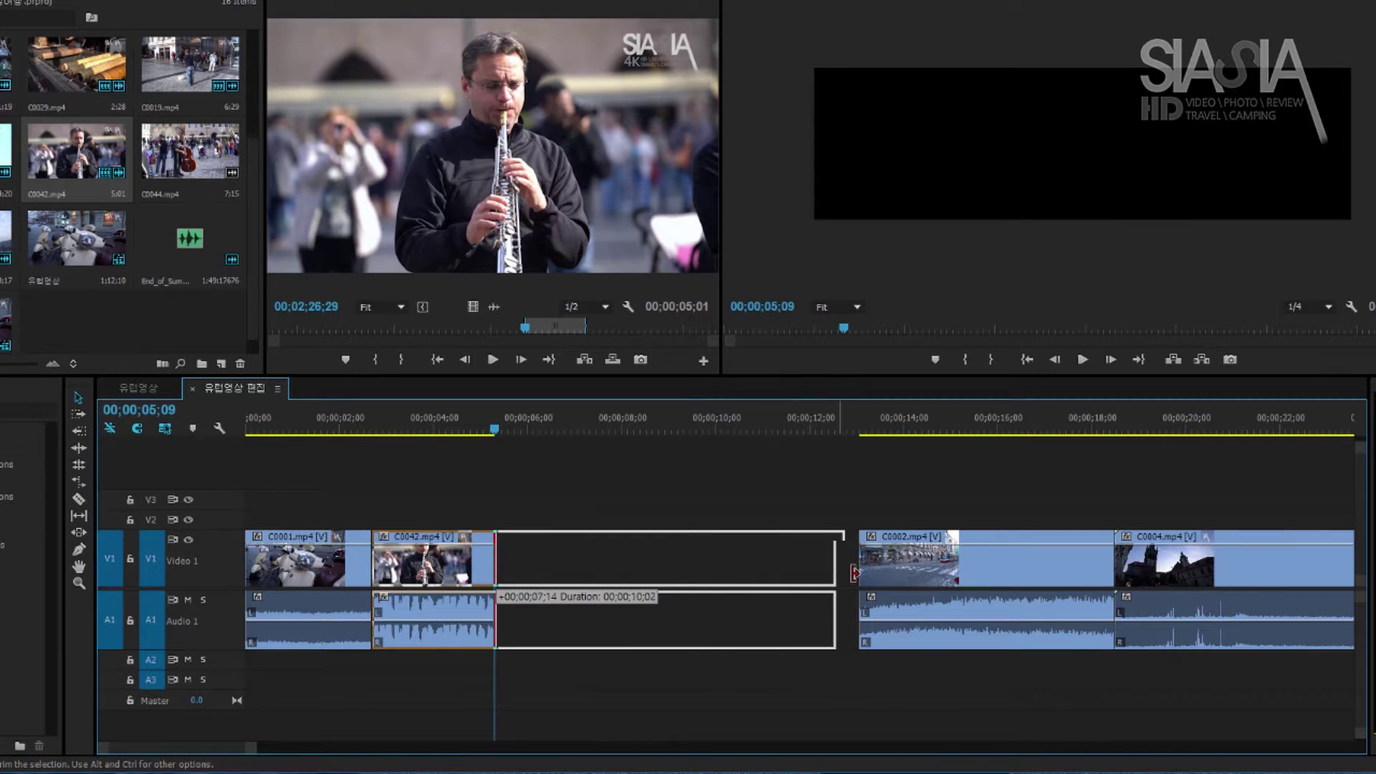
left_click_drag(855, 573, 860, 573)
left_click_drag(860, 573, 860, 573)
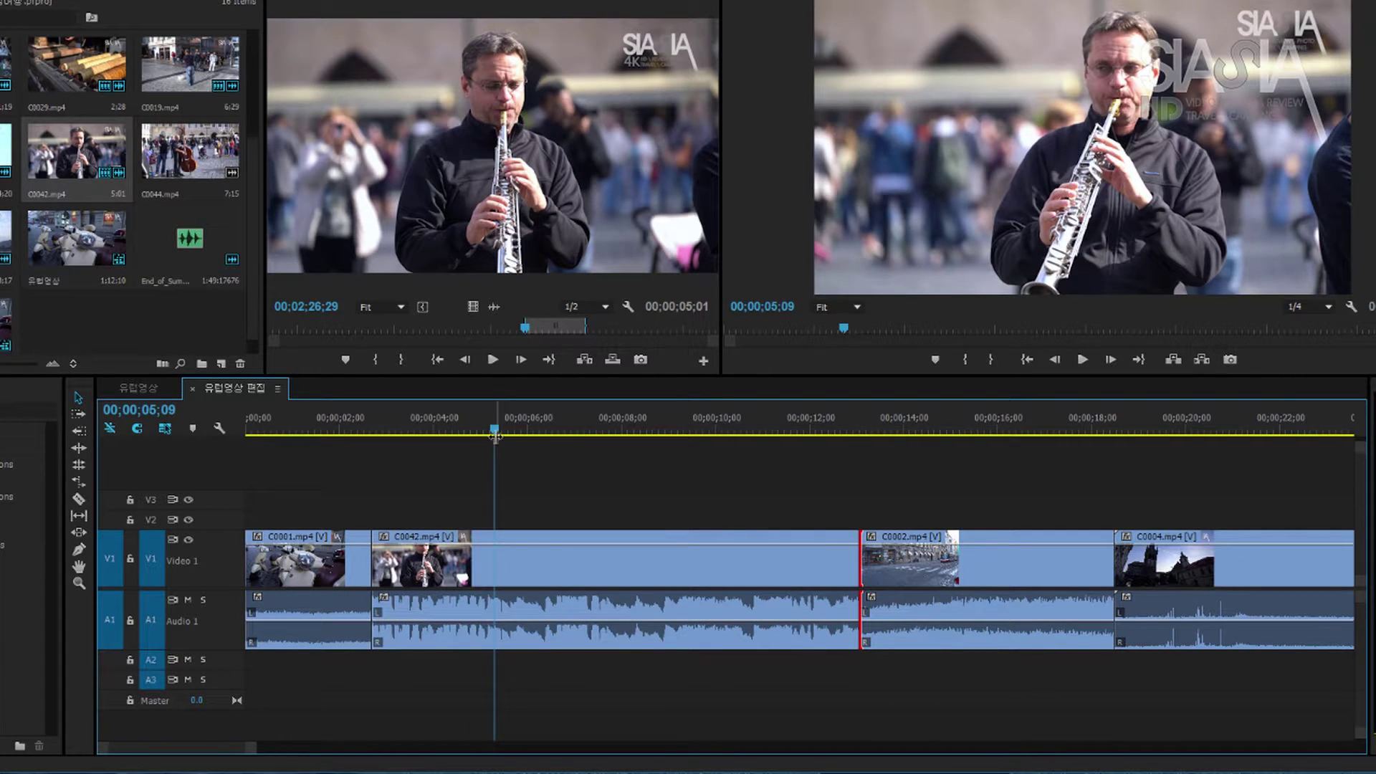
Trim the end of C0042.mp4 back to the playhead at 00;00;05;08
left_click_drag(496, 442, 493, 495)
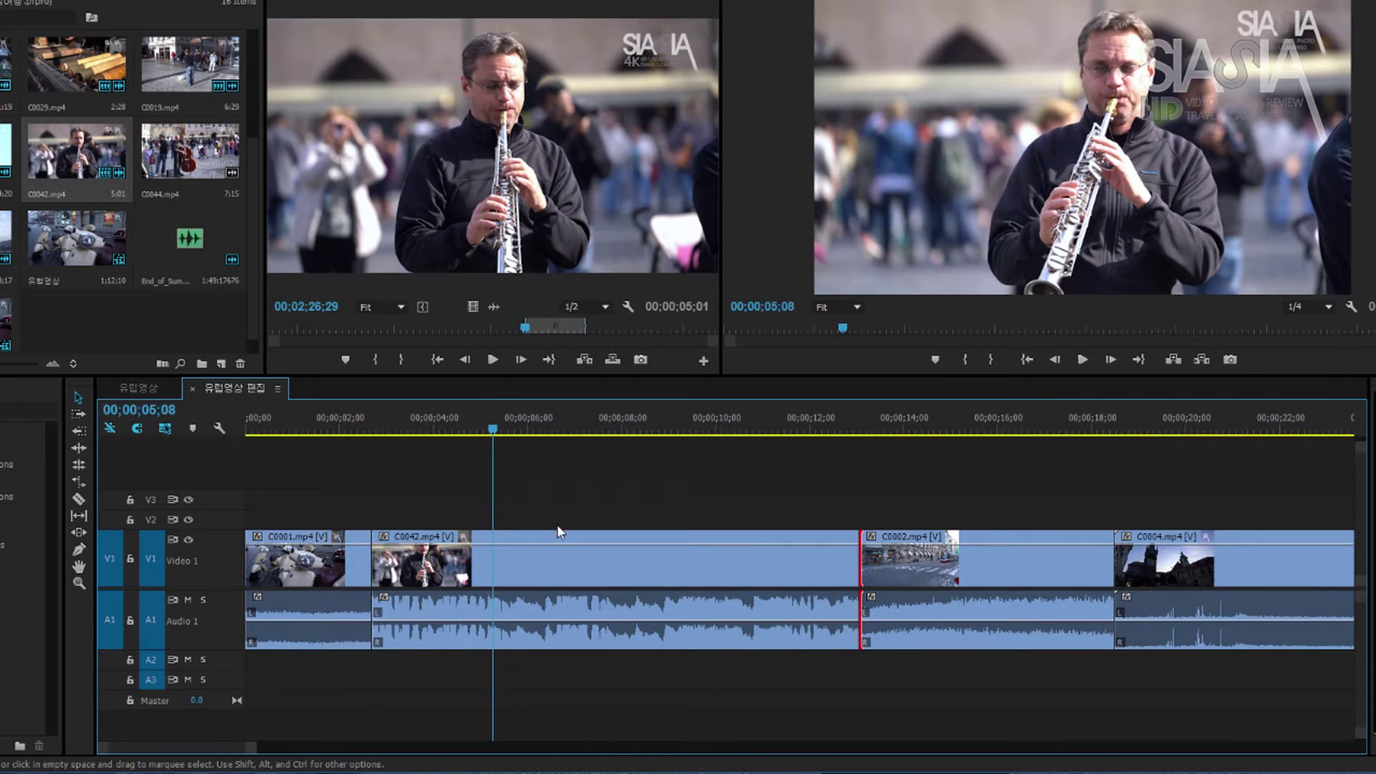
left_click(537, 558)
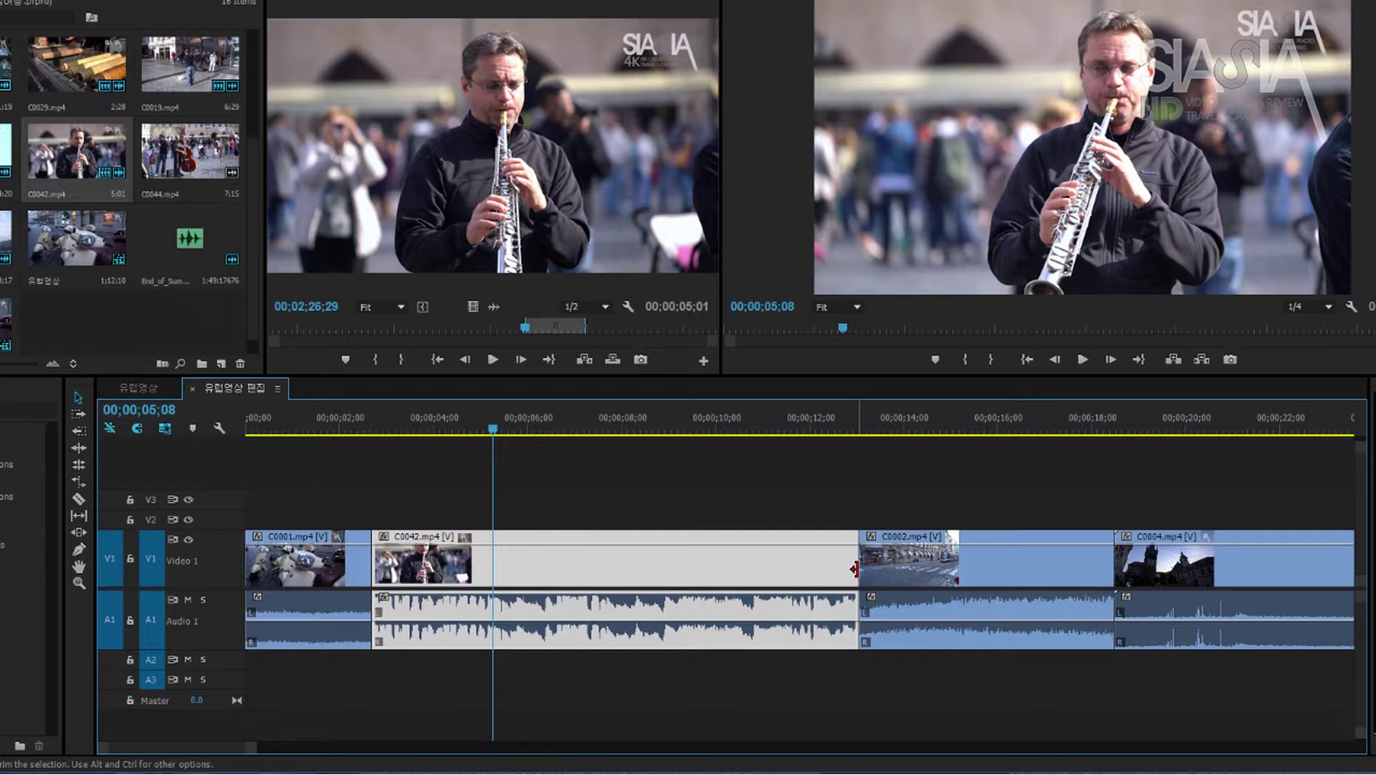
left_click_drag(854, 567, 492, 567)
left_click(537, 575)
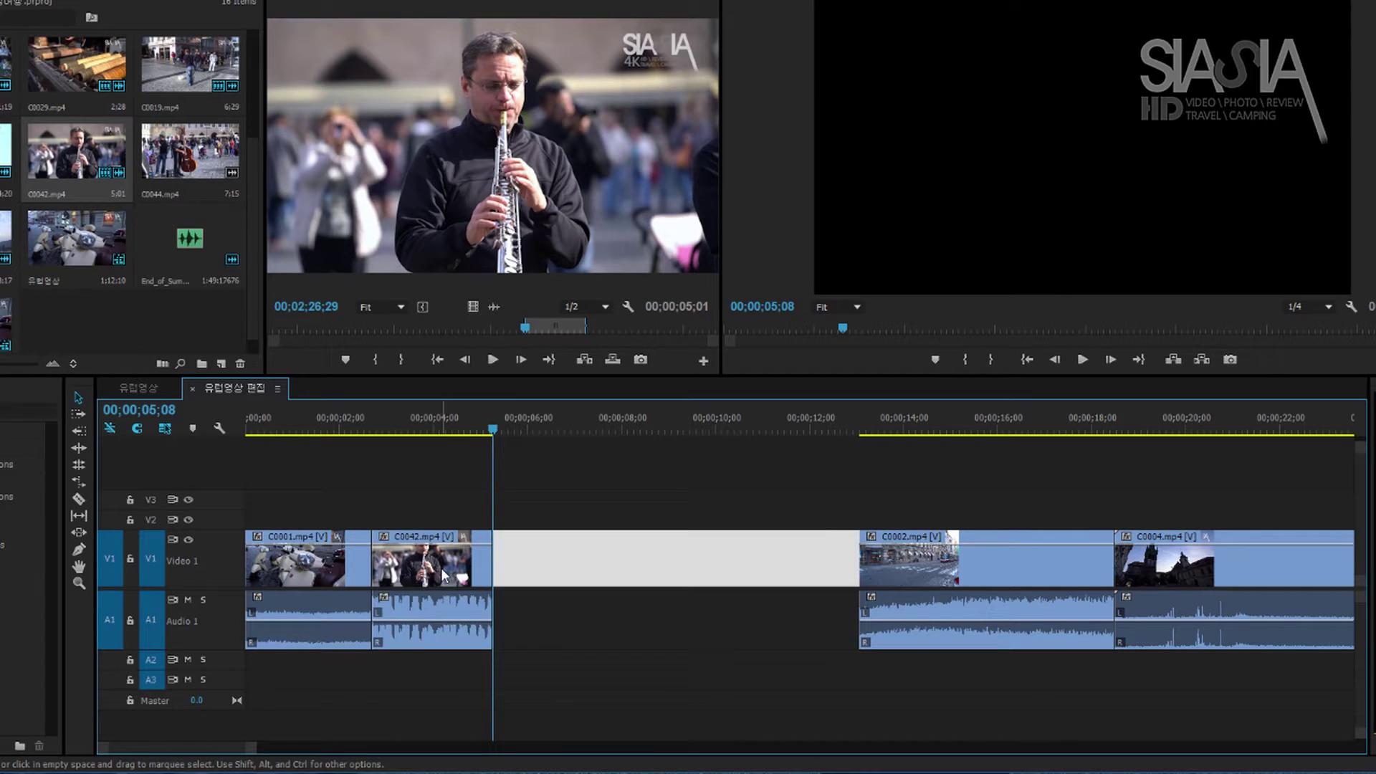
Re-trim C0042.mp4 to end at about 00;00;05;19 and Ripple Delete the gap before C0002.mp4
left_click_drag(379, 566, 419, 576)
right_click(560, 572)
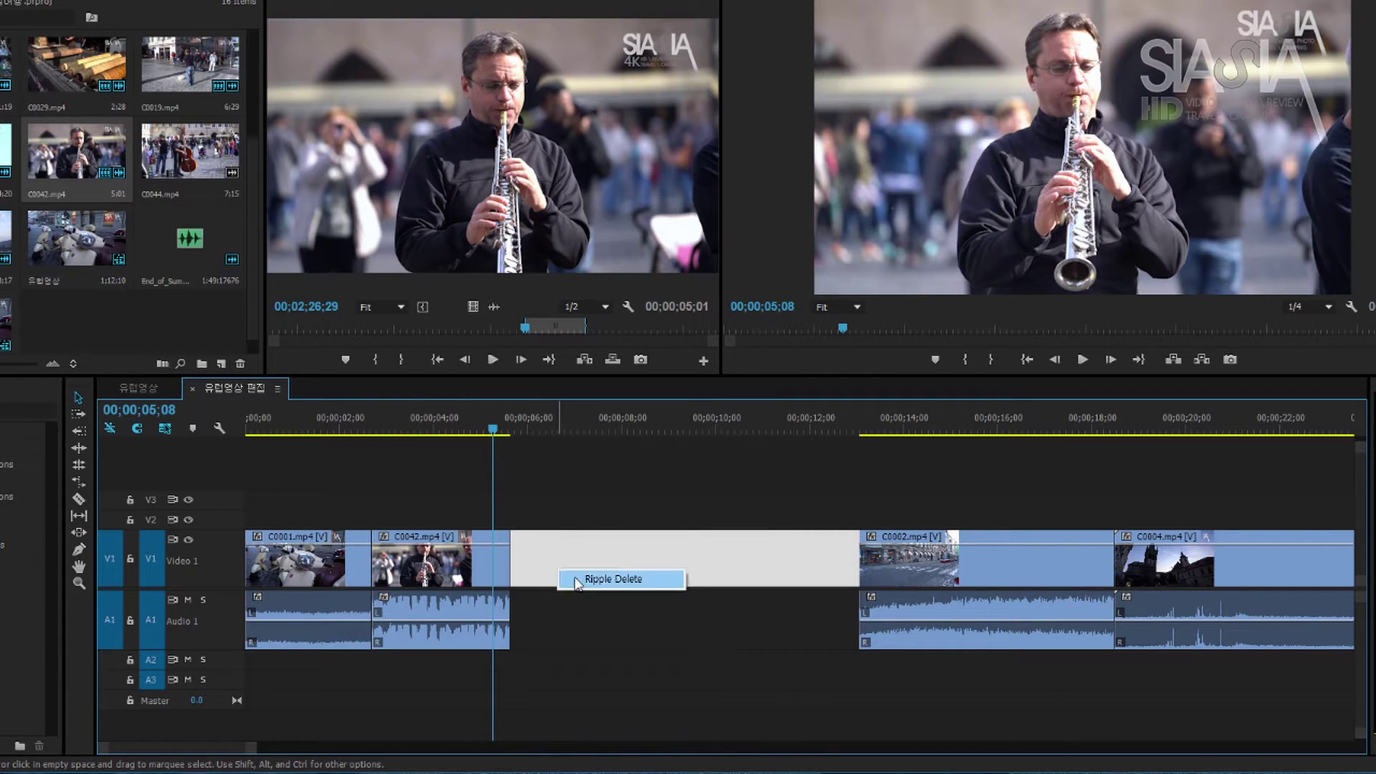
left_click(612, 579)
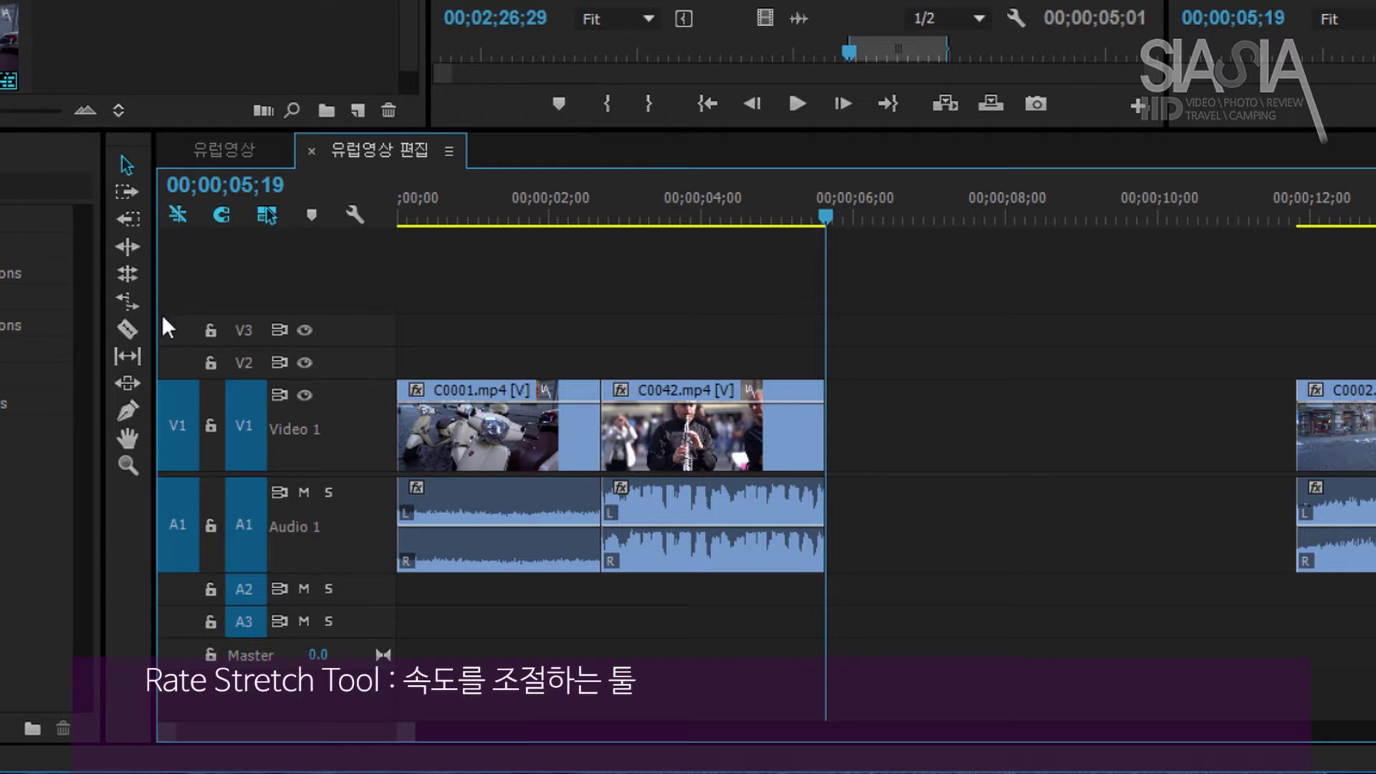
Play back C0042.mp4 from 00;00;03;03 to review its speed, and select the clip
left_click(665, 201)
left_click_drag(665, 200, 636, 228)
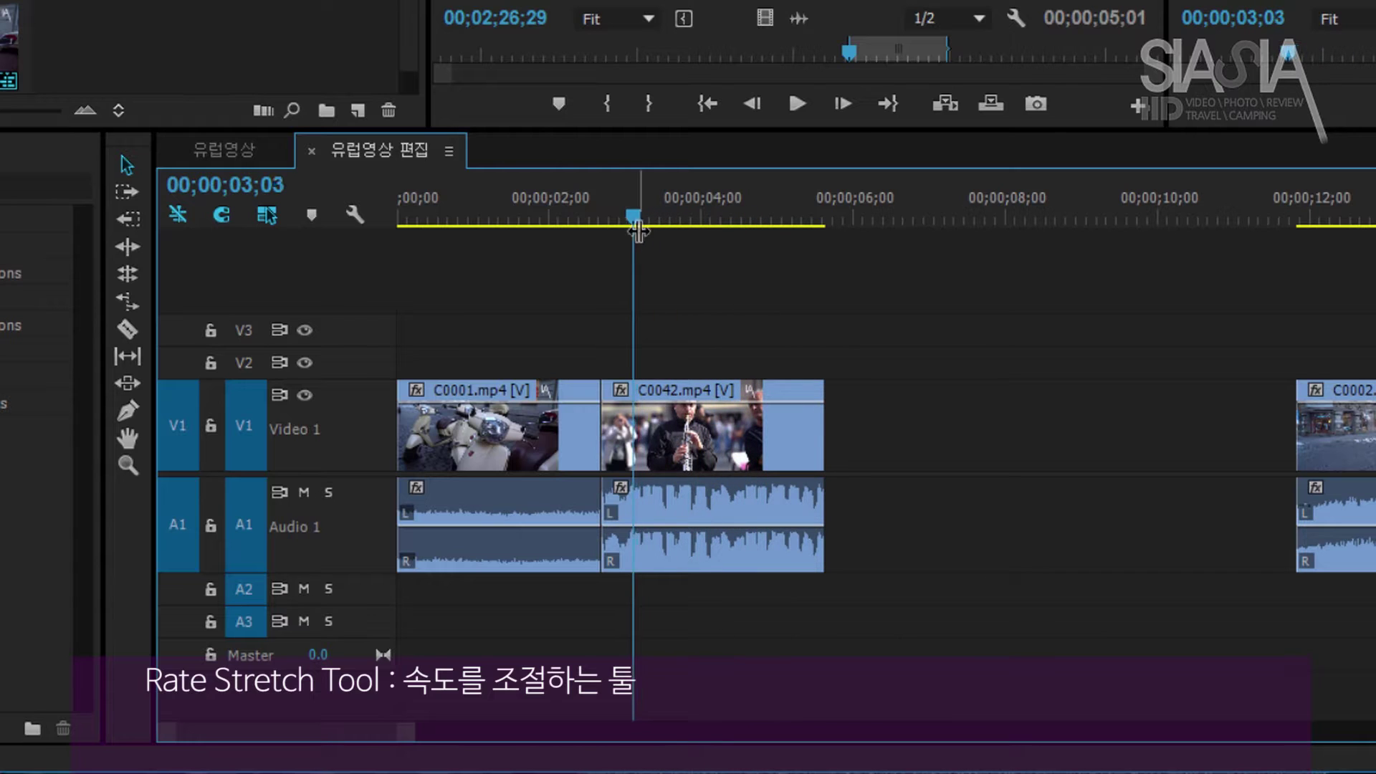
key("space")
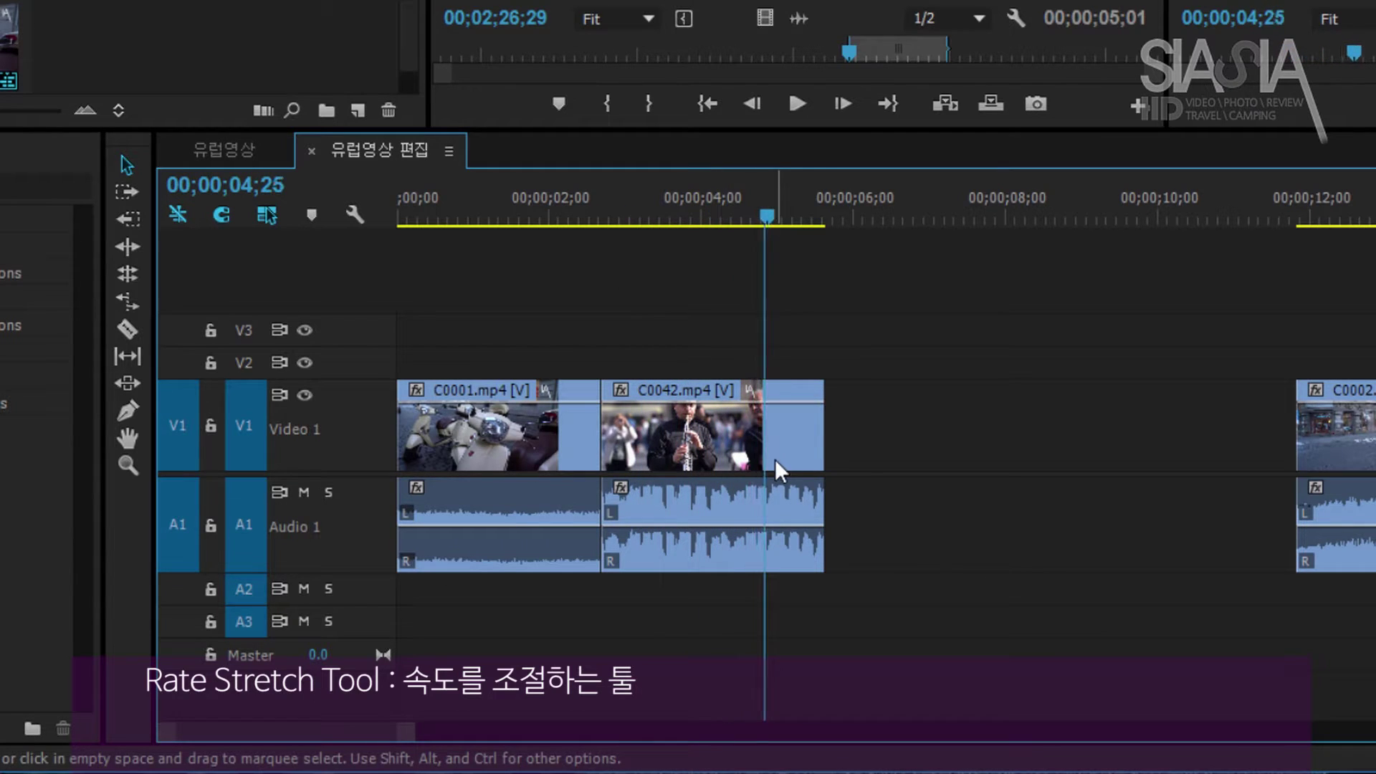
left_click(739, 455)
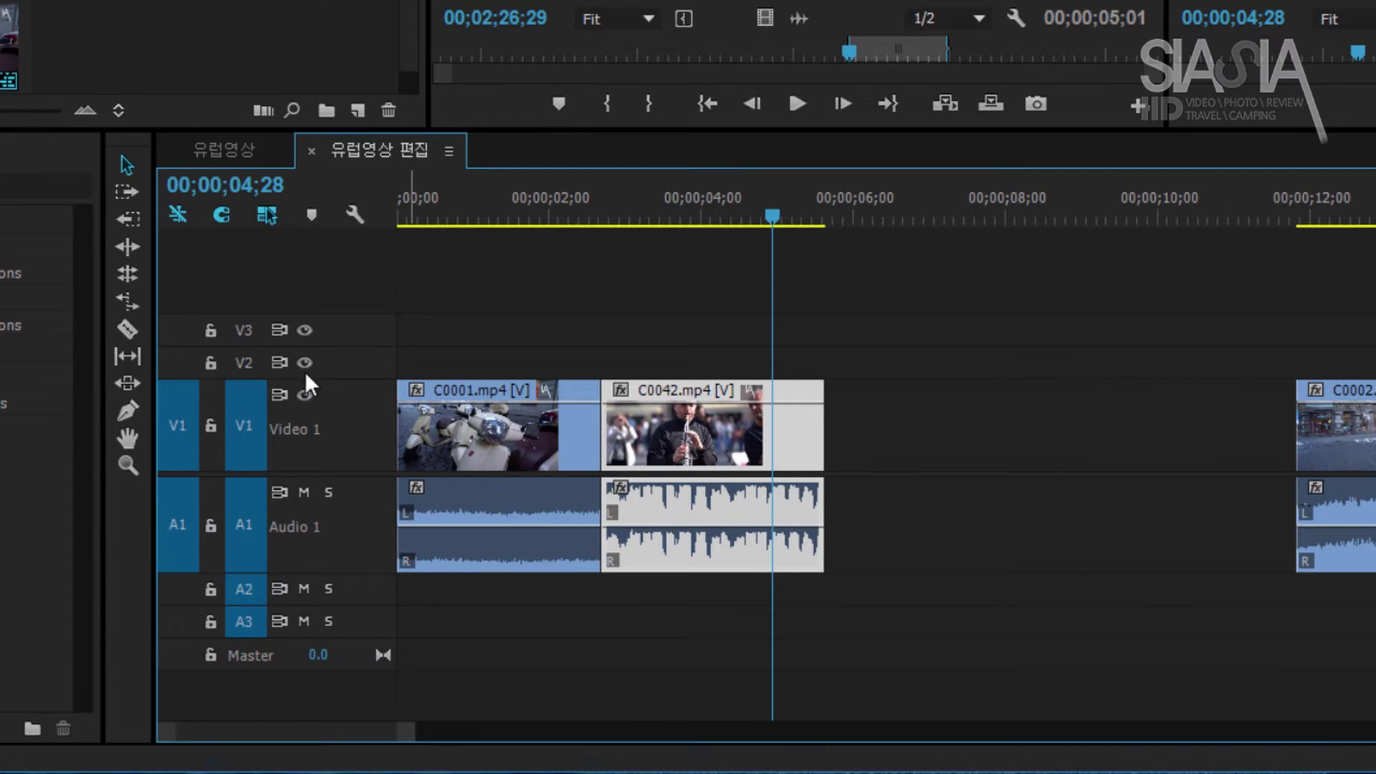
Move C0002.mp4 earlier to start at about 00;00;07;06 and rate-stretch the end of C0042.mp4 to meet it
left_click_drag(1347, 430, 1115, 454)
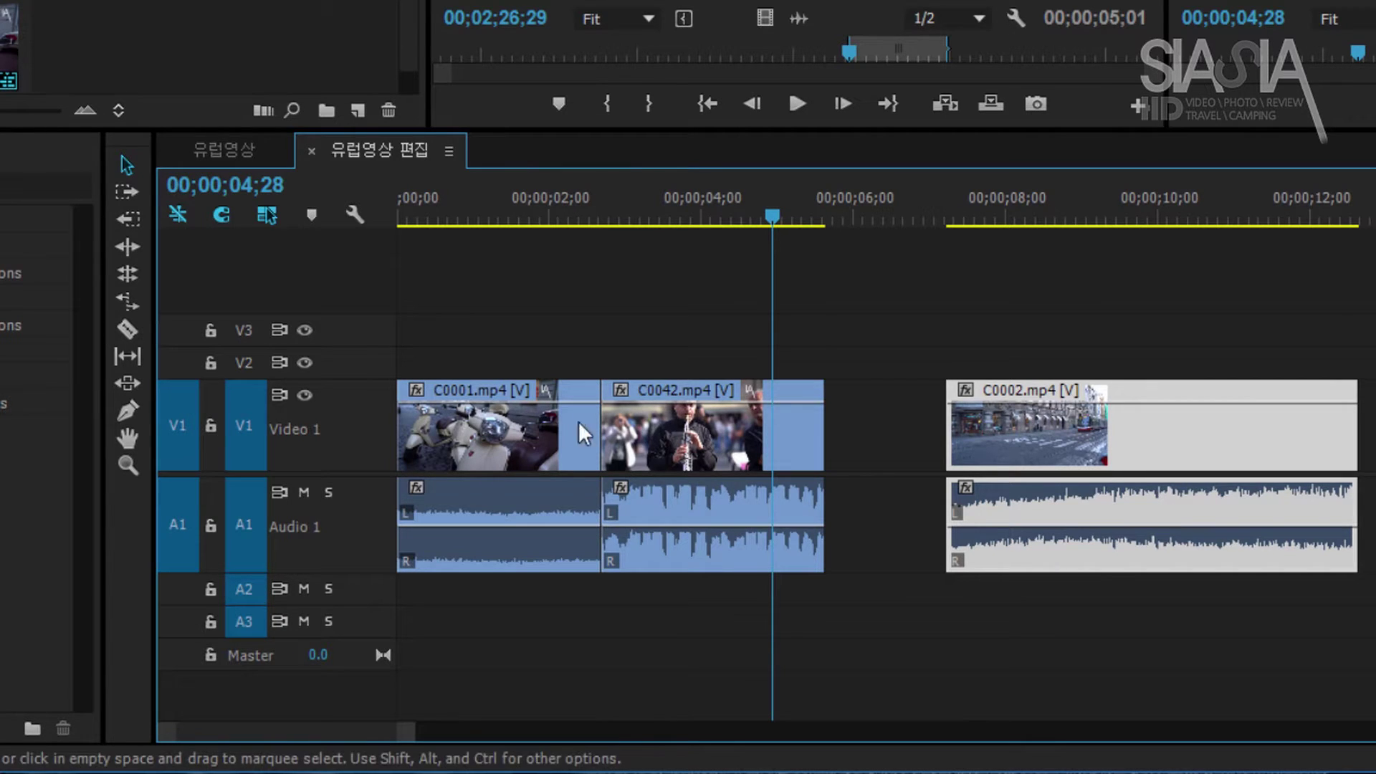
left_click(694, 427)
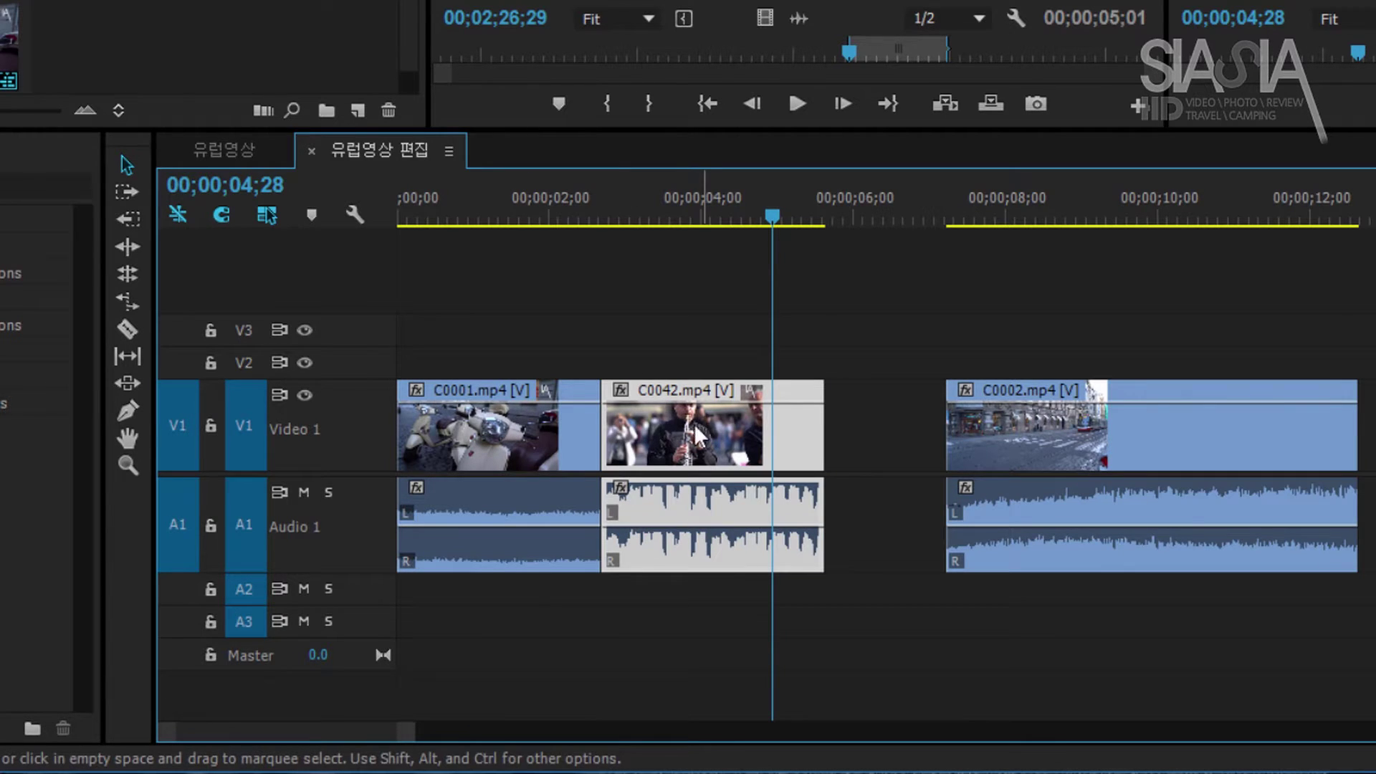
left_click(128, 304)
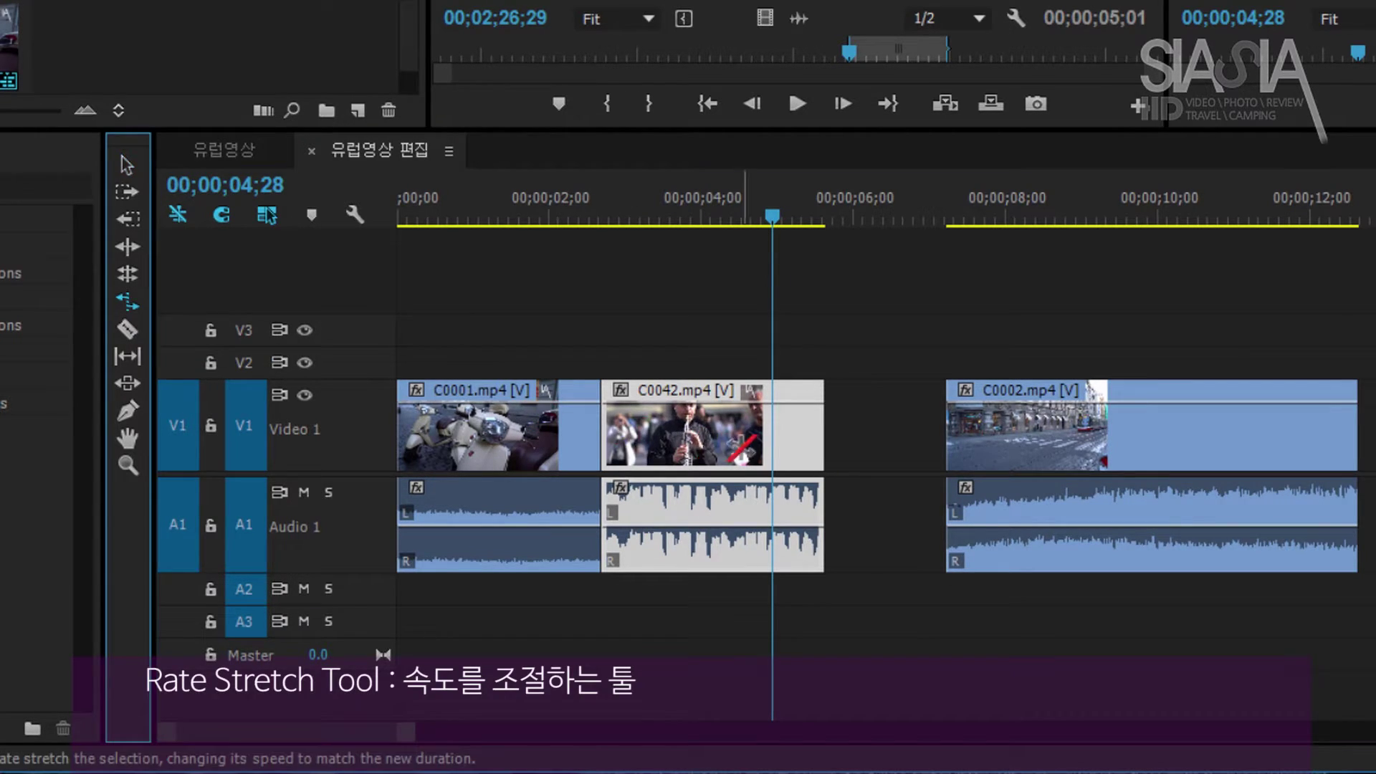
left_click(819, 434)
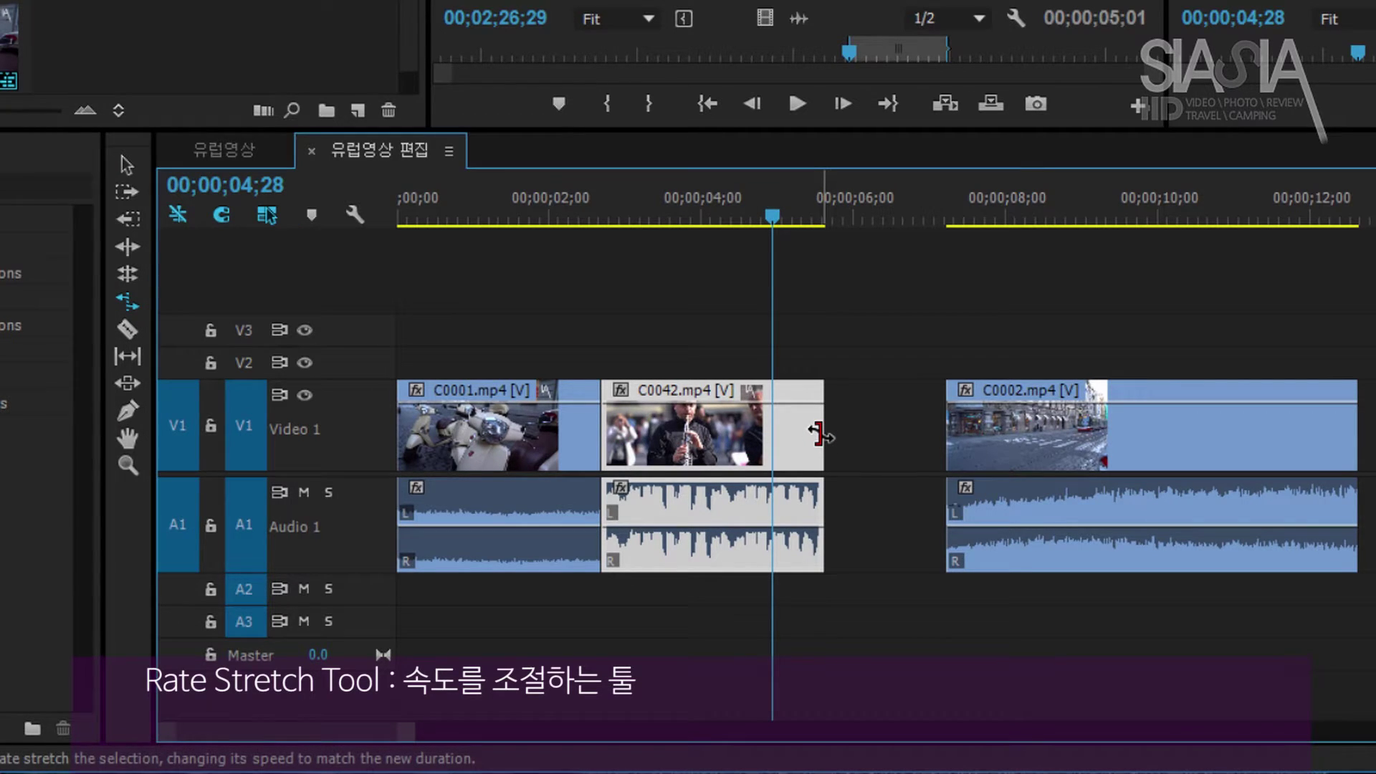
left_click_drag(819, 435, 934, 434)
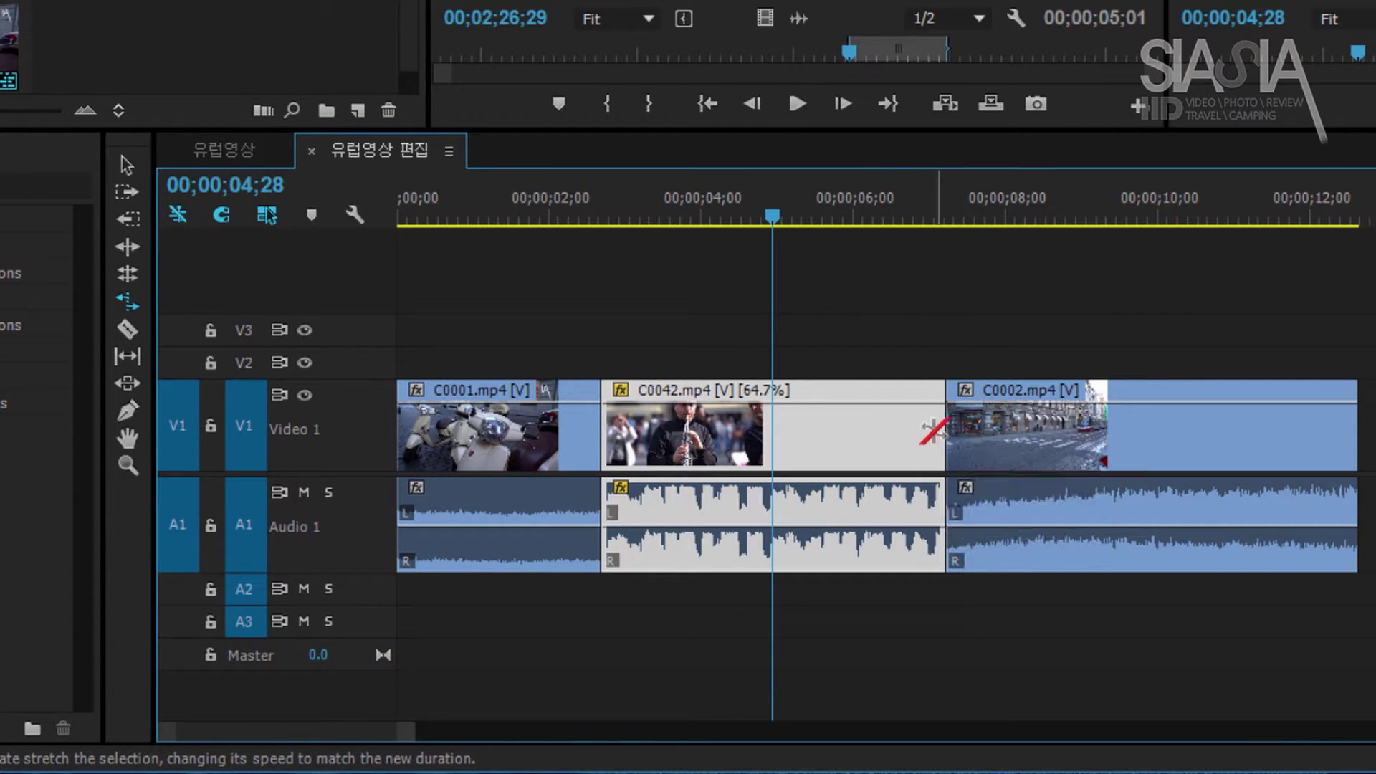
left_click(126, 166)
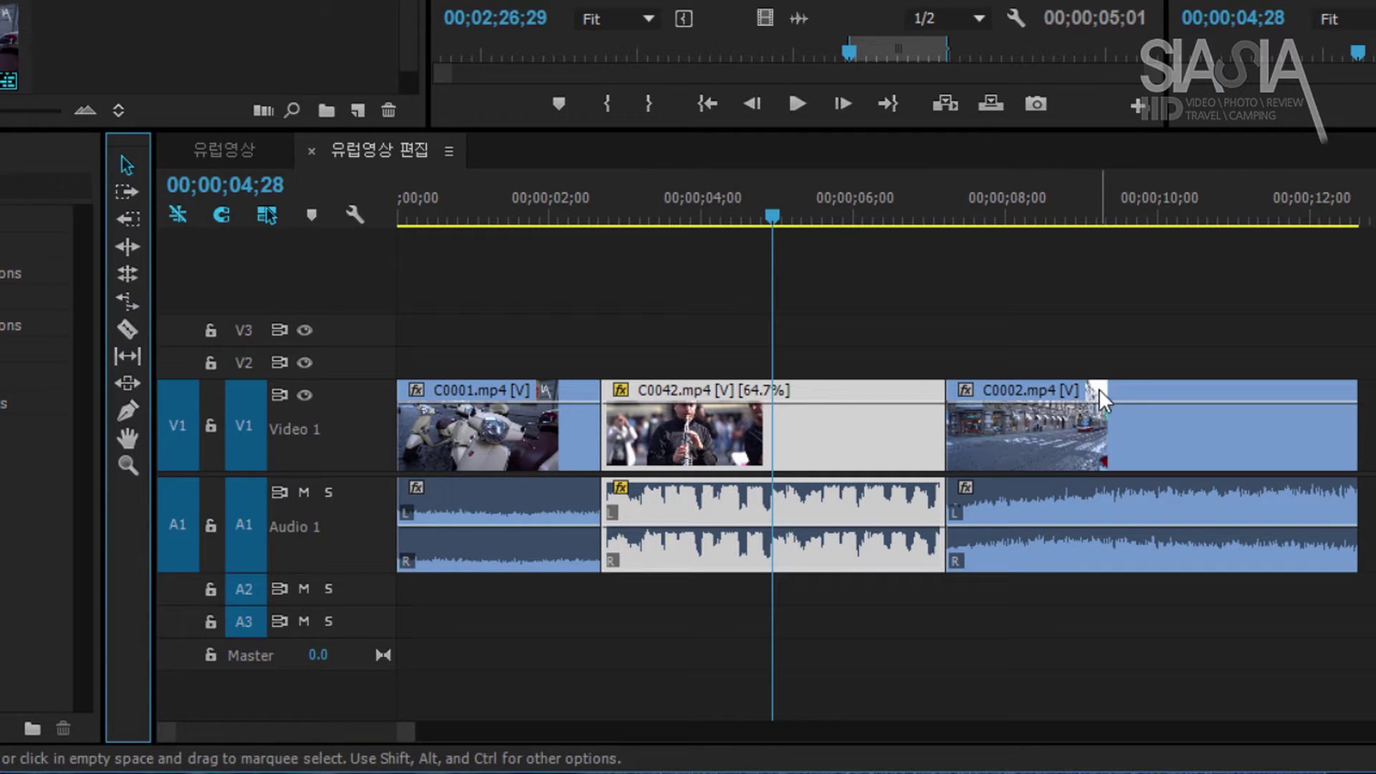
Play back the slowed C0042.mp4 from about 00;00;02;27 to check its speed, and select the clip
left_click(1072, 392)
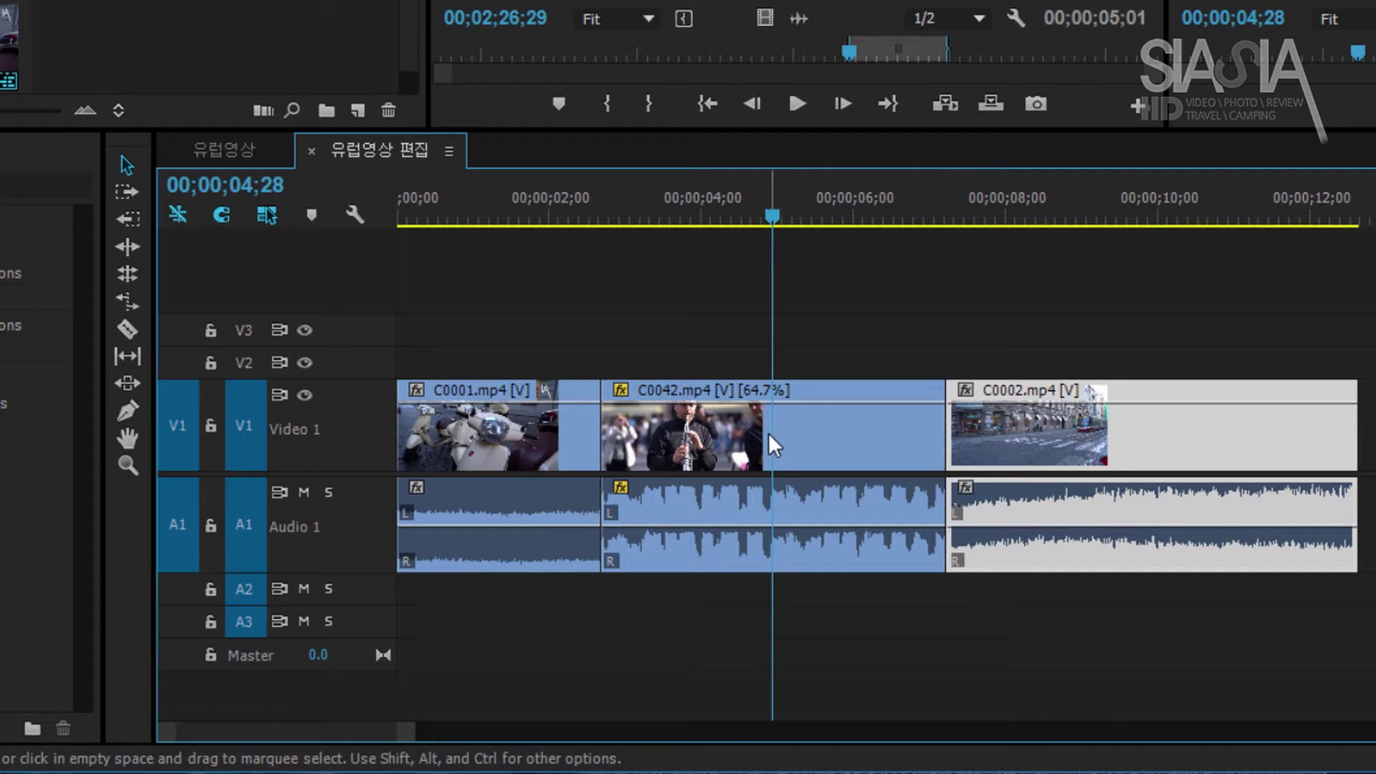
left_click(618, 205)
key("space")
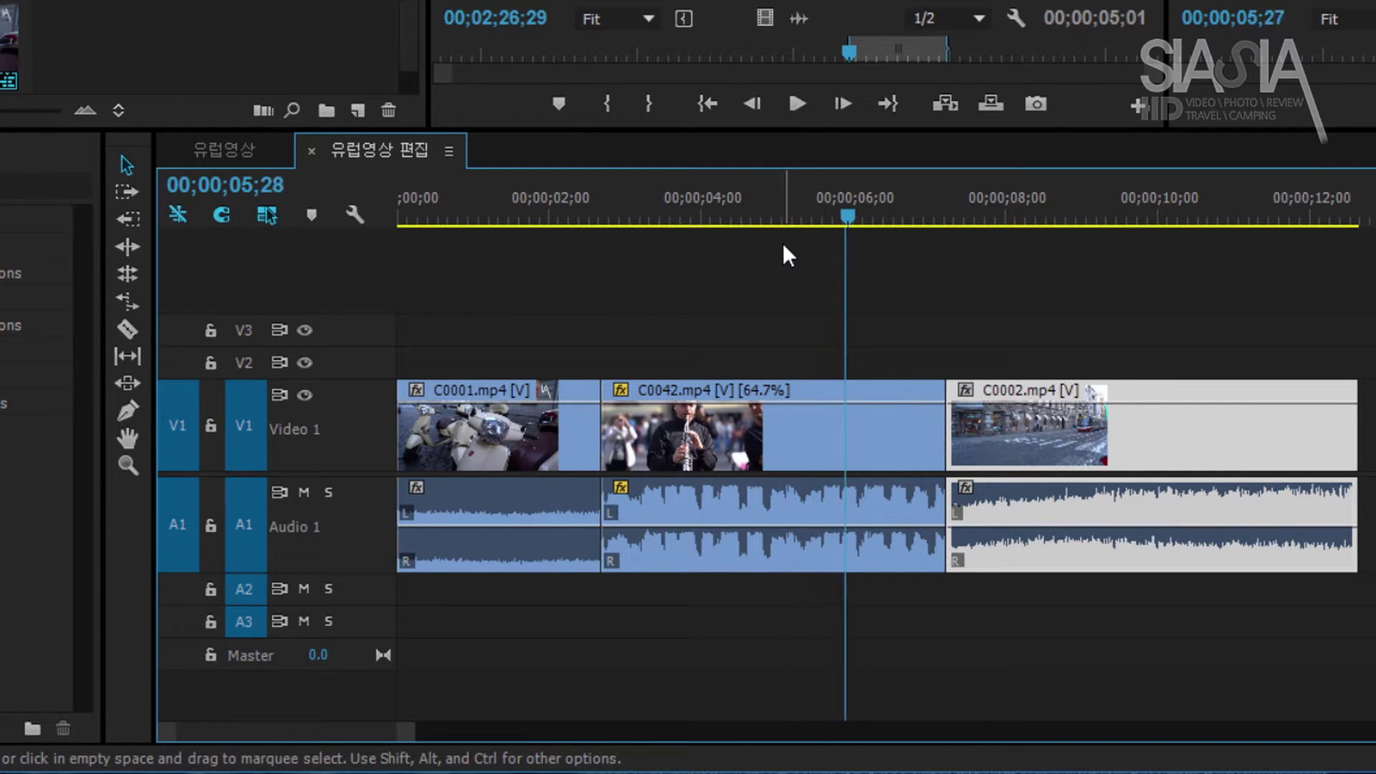
key("space")
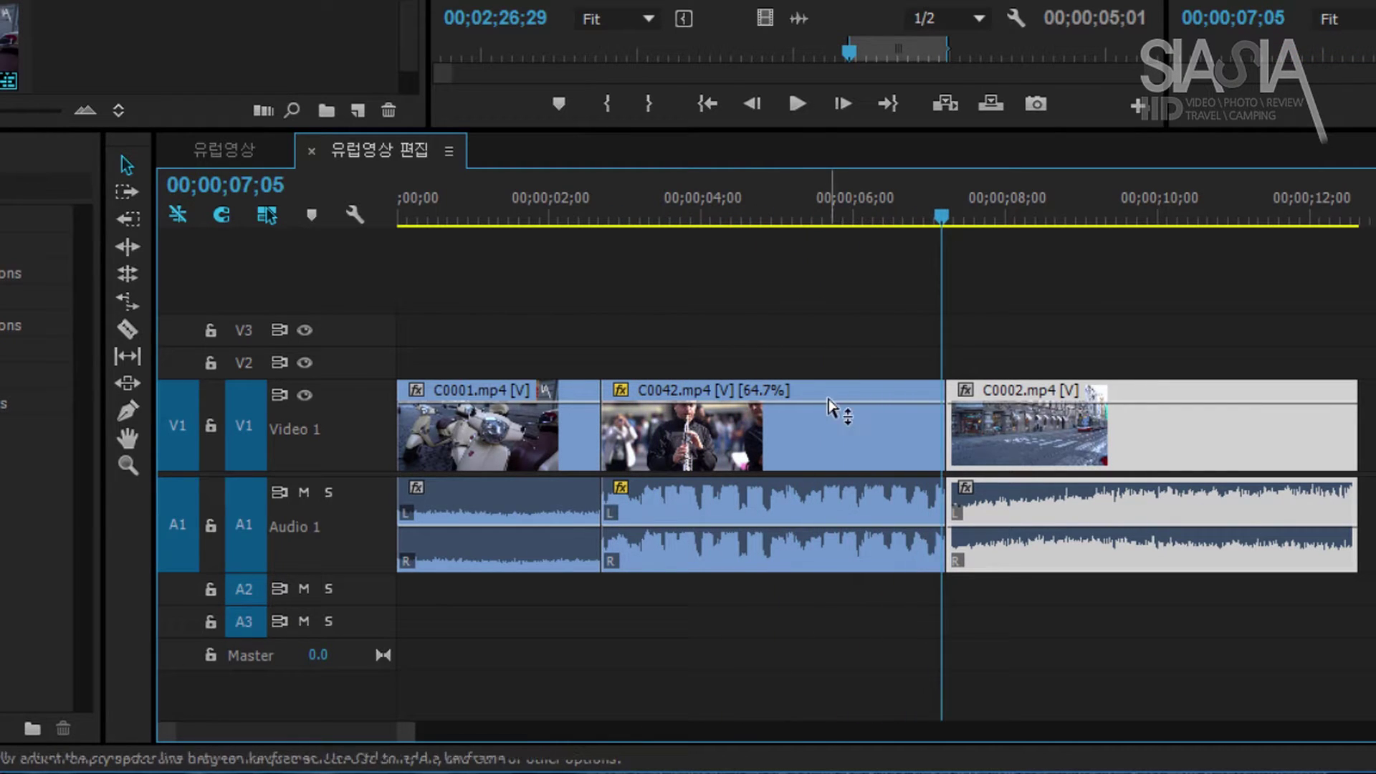
left_click(806, 464)
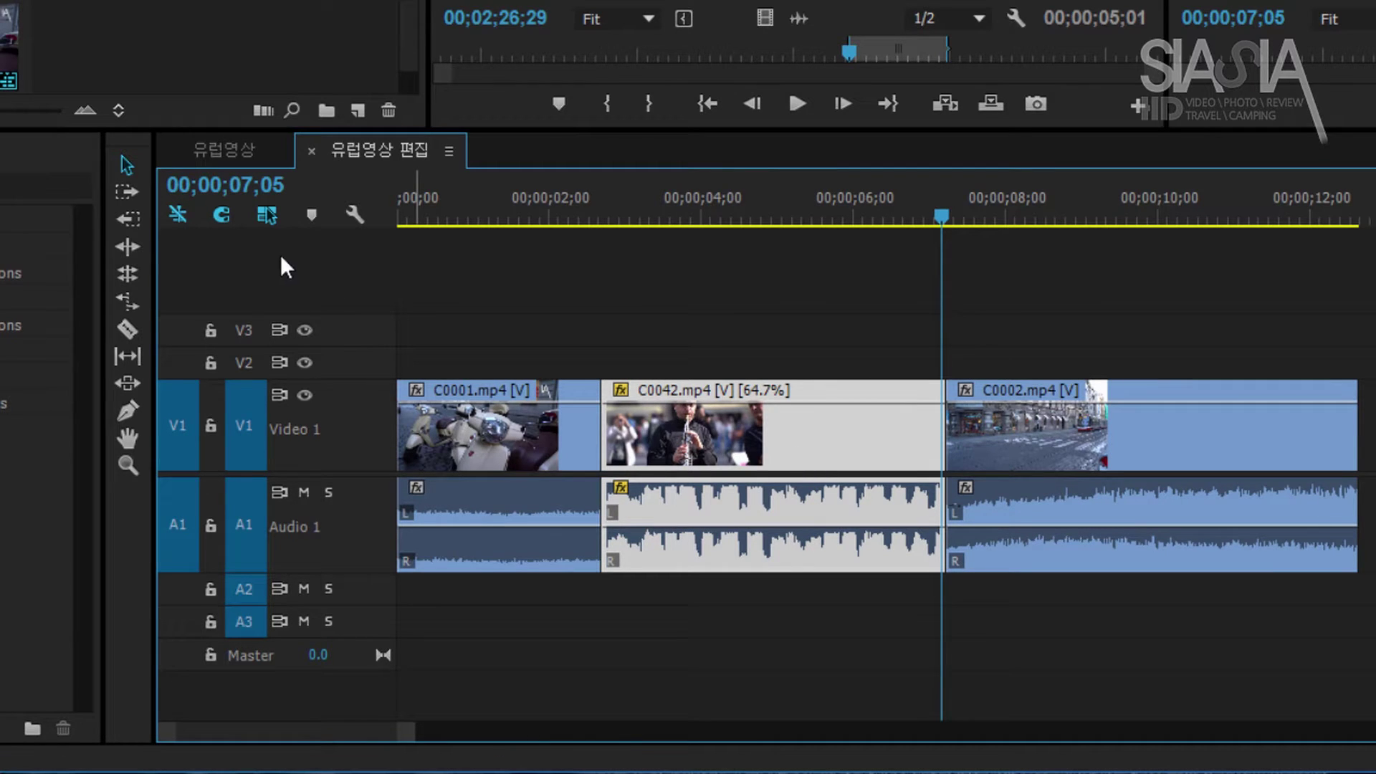
Move C0002.mp4 to start at about 00;00;11;24 and extend C0042.mp4 with the Selection tool to meet it
left_click_drag(1062, 445, 1372, 448)
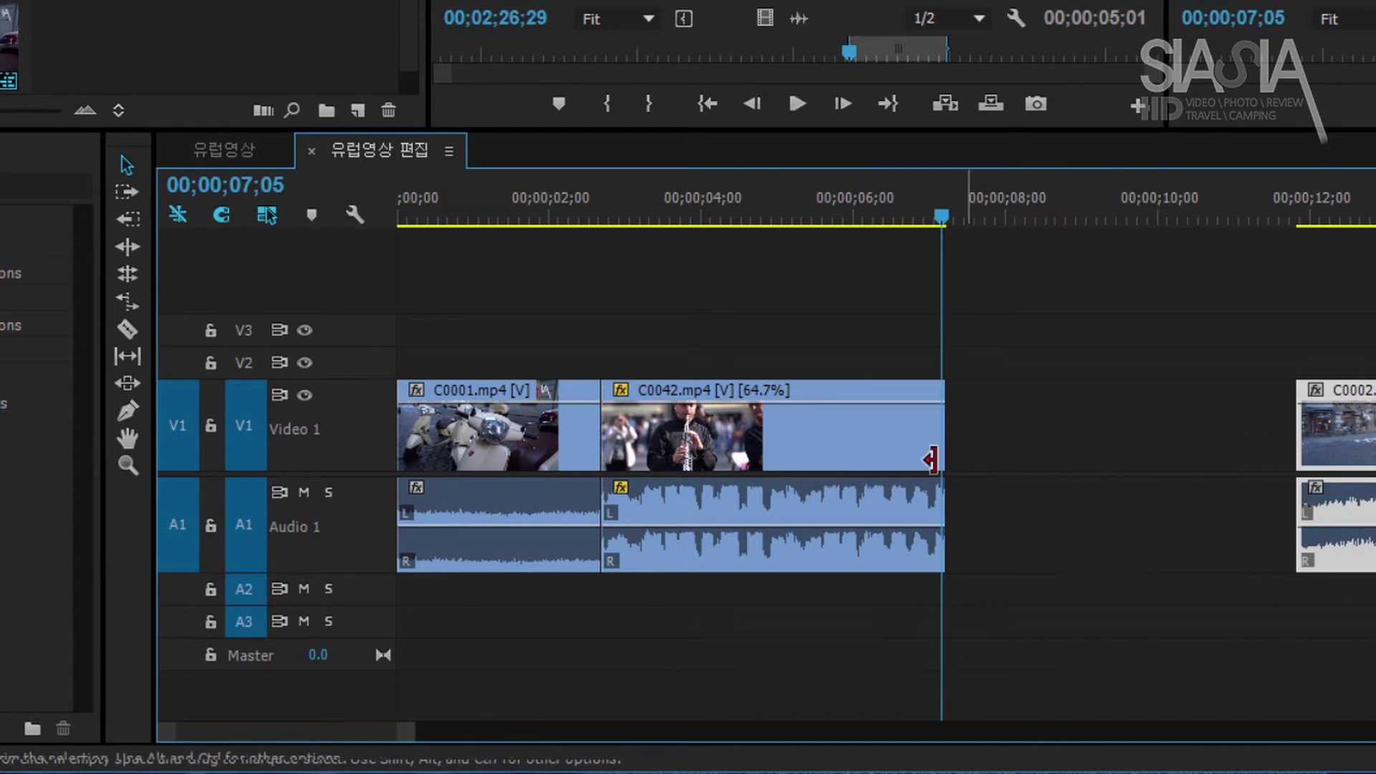
left_click(870, 457)
left_click_drag(941, 453, 1294, 448)
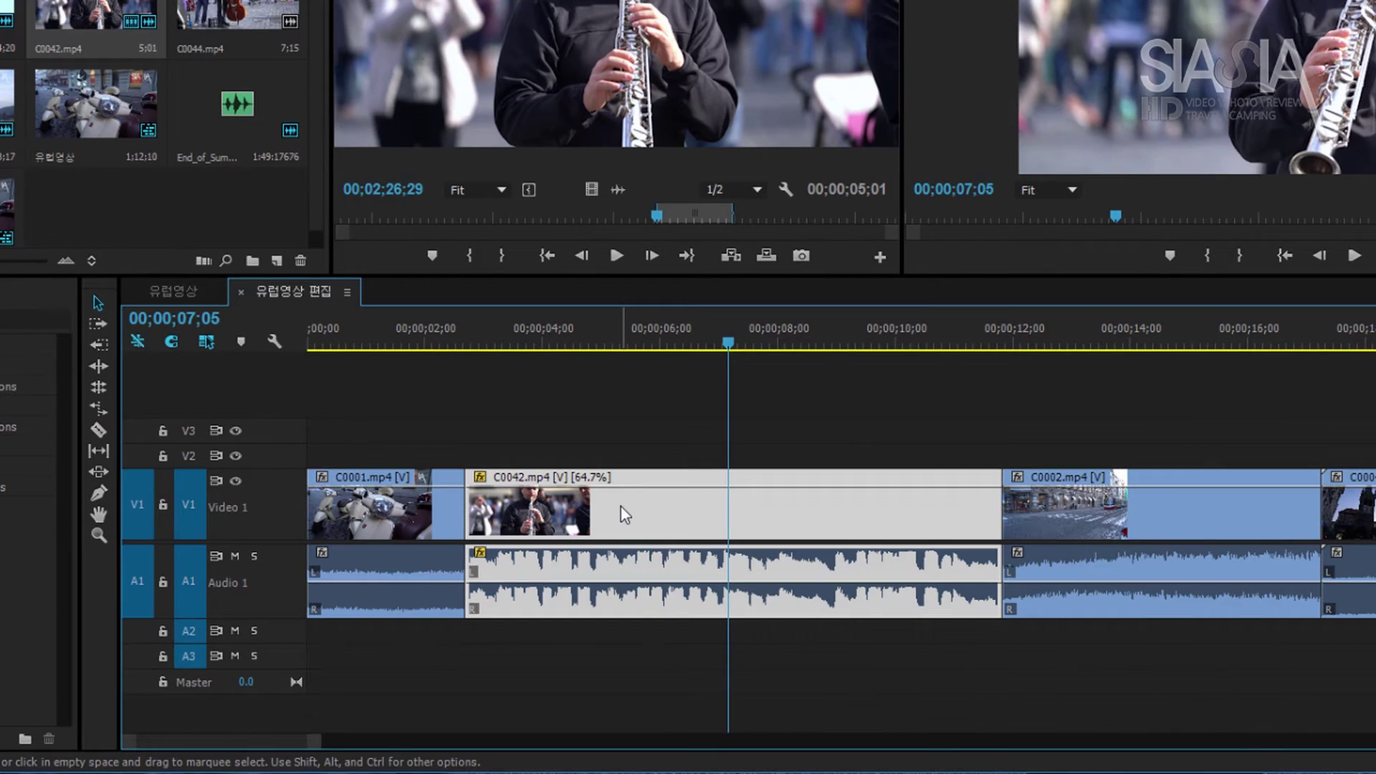
Set the clip speed of C0042.mp4 to 100% and deselect the clip
right_click(621, 506)
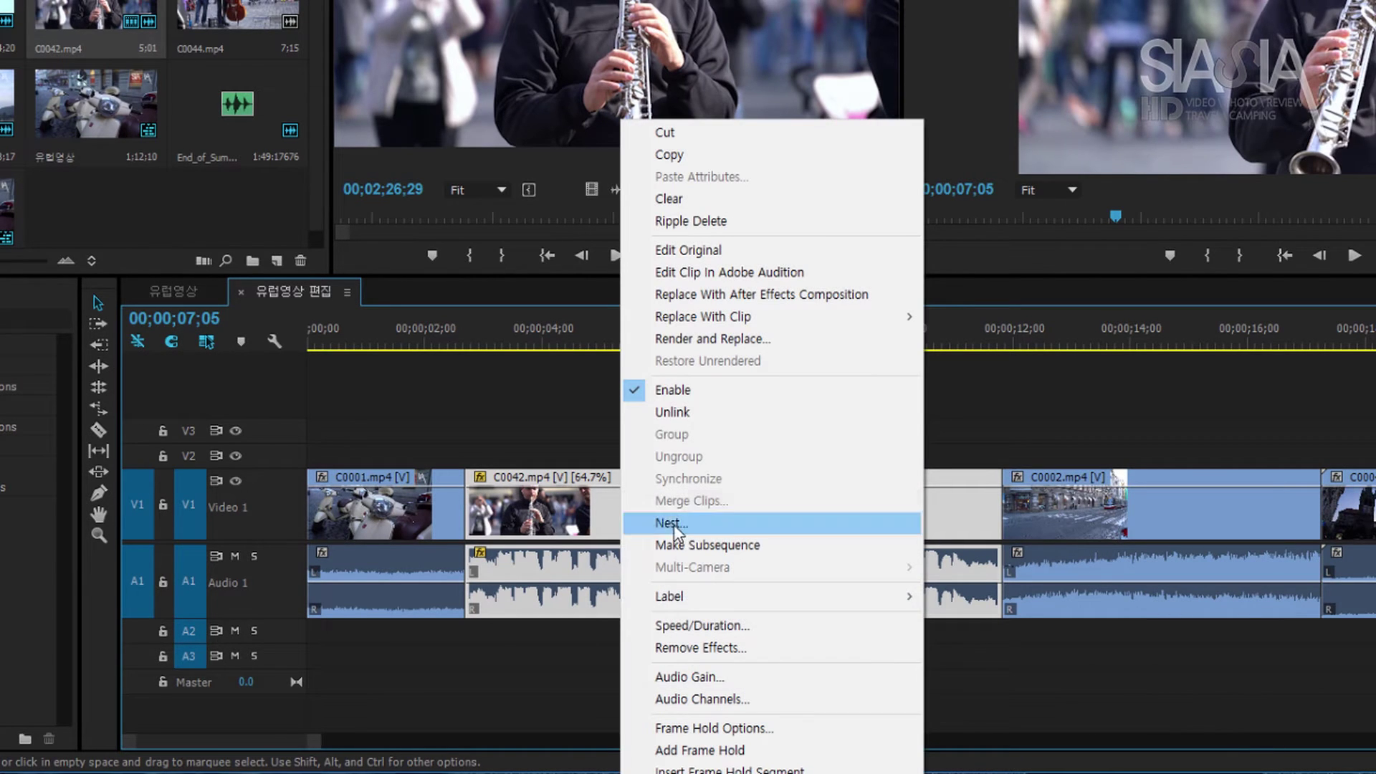
left_click(736, 622)
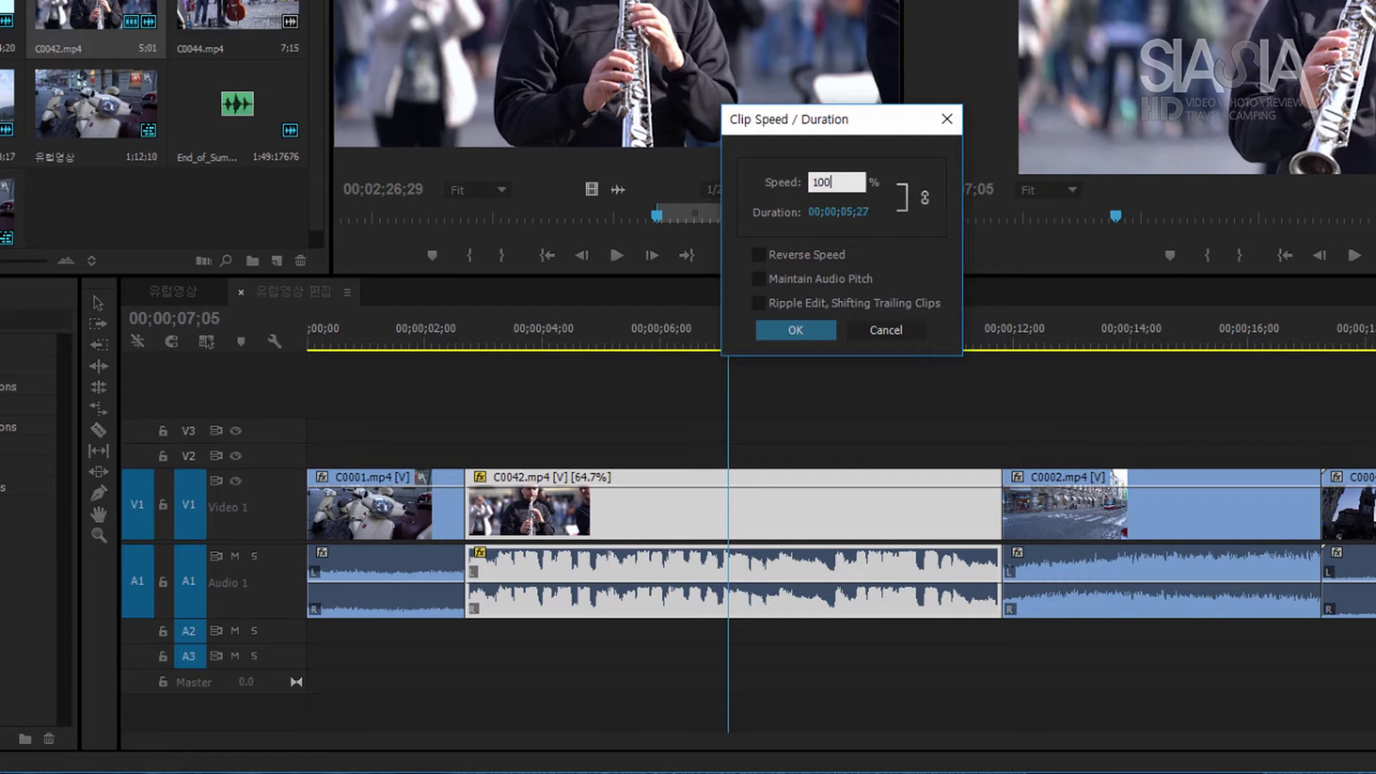
type("100")
key("Return")
left_click(646, 423)
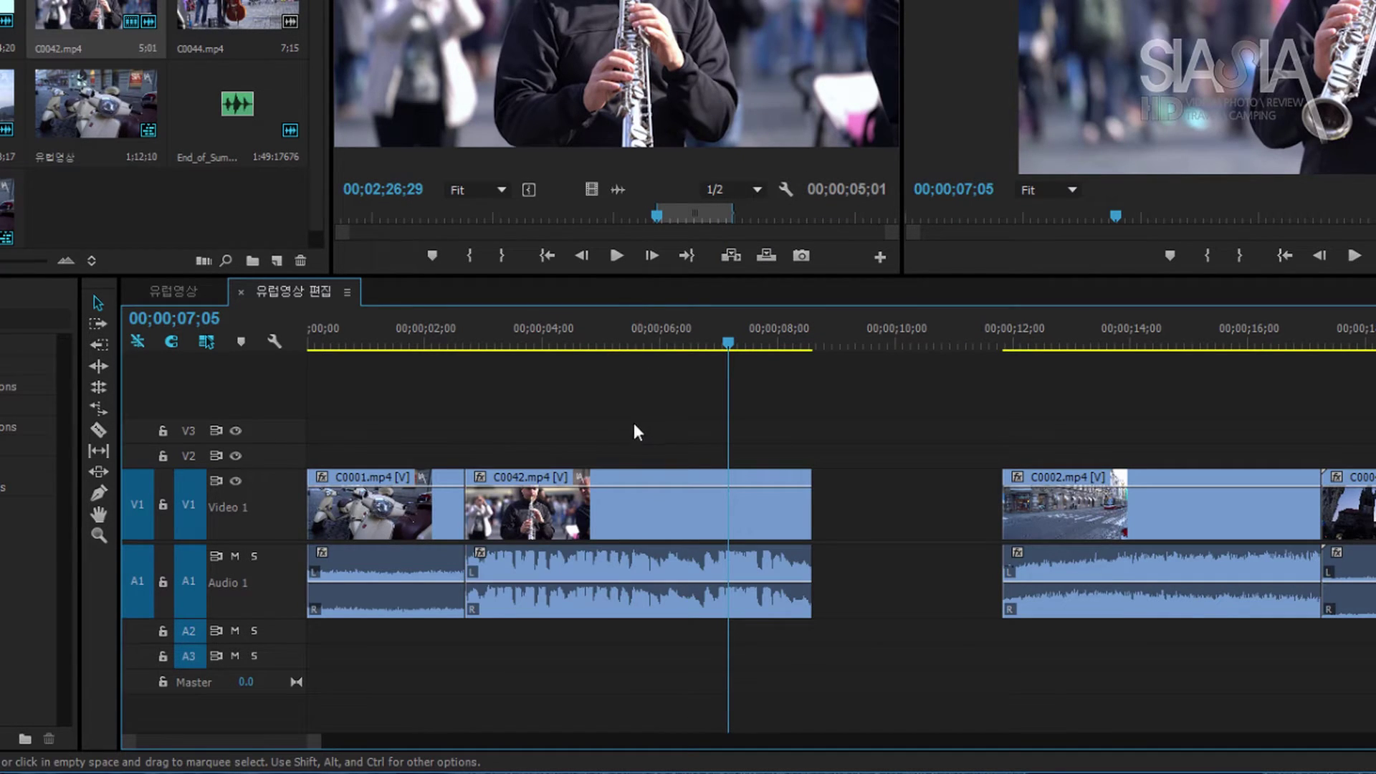
Shorten C0042.mp4 with the Rate Stretch tool to end at about 00;00;05;15, and return to the Selection tool
left_click(99, 415)
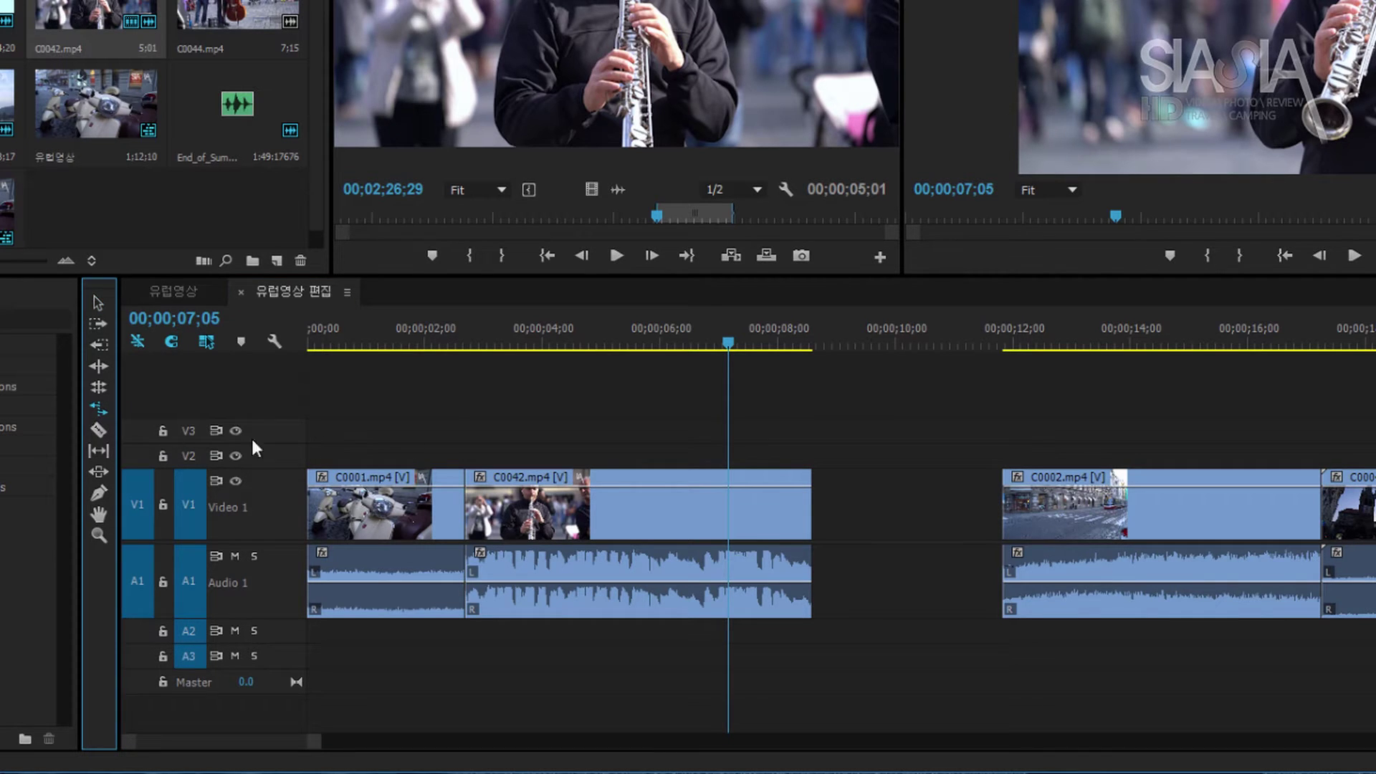
left_click(806, 513)
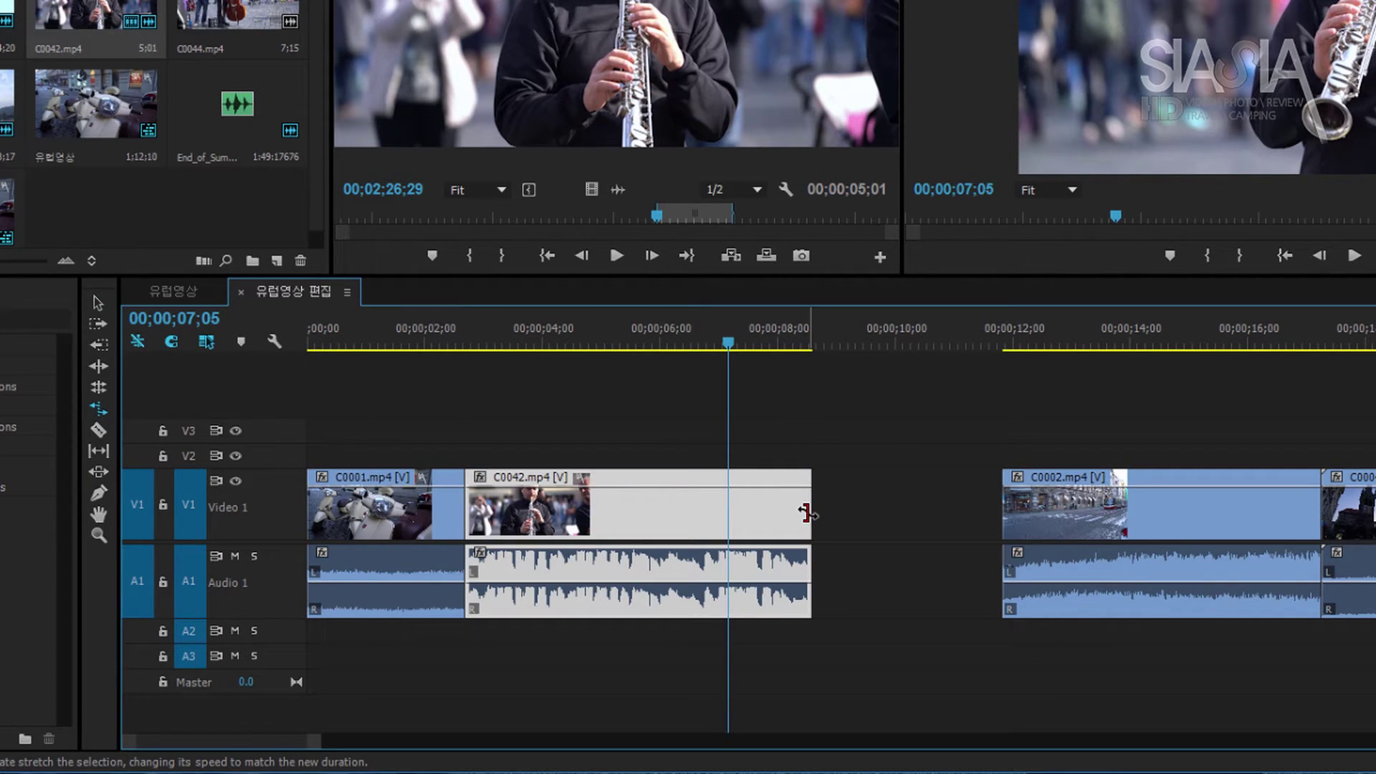
left_click_drag(806, 514, 624, 510)
left_click(98, 306)
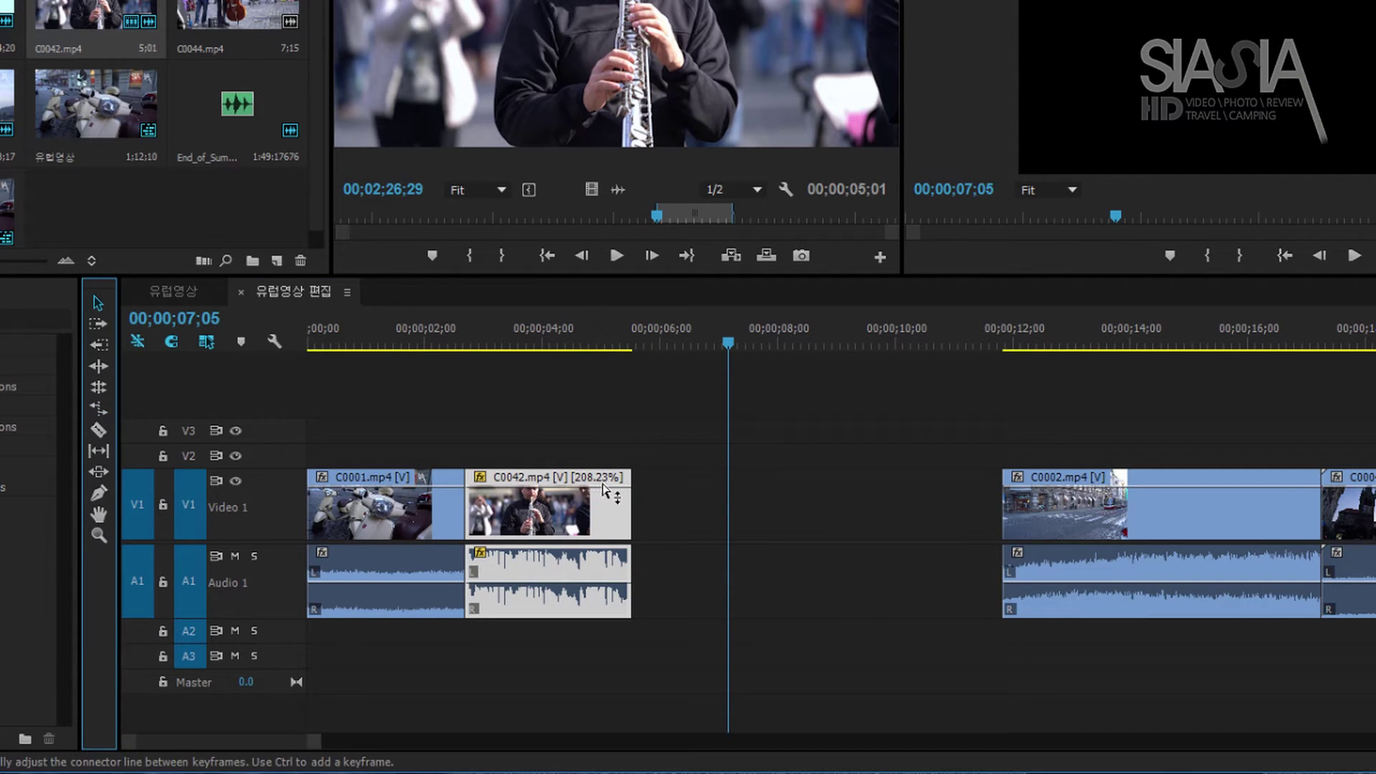
Play back the sped-up C0042.mp4 from about 00;00;02;26 to review its faster speed
left_click(476, 341)
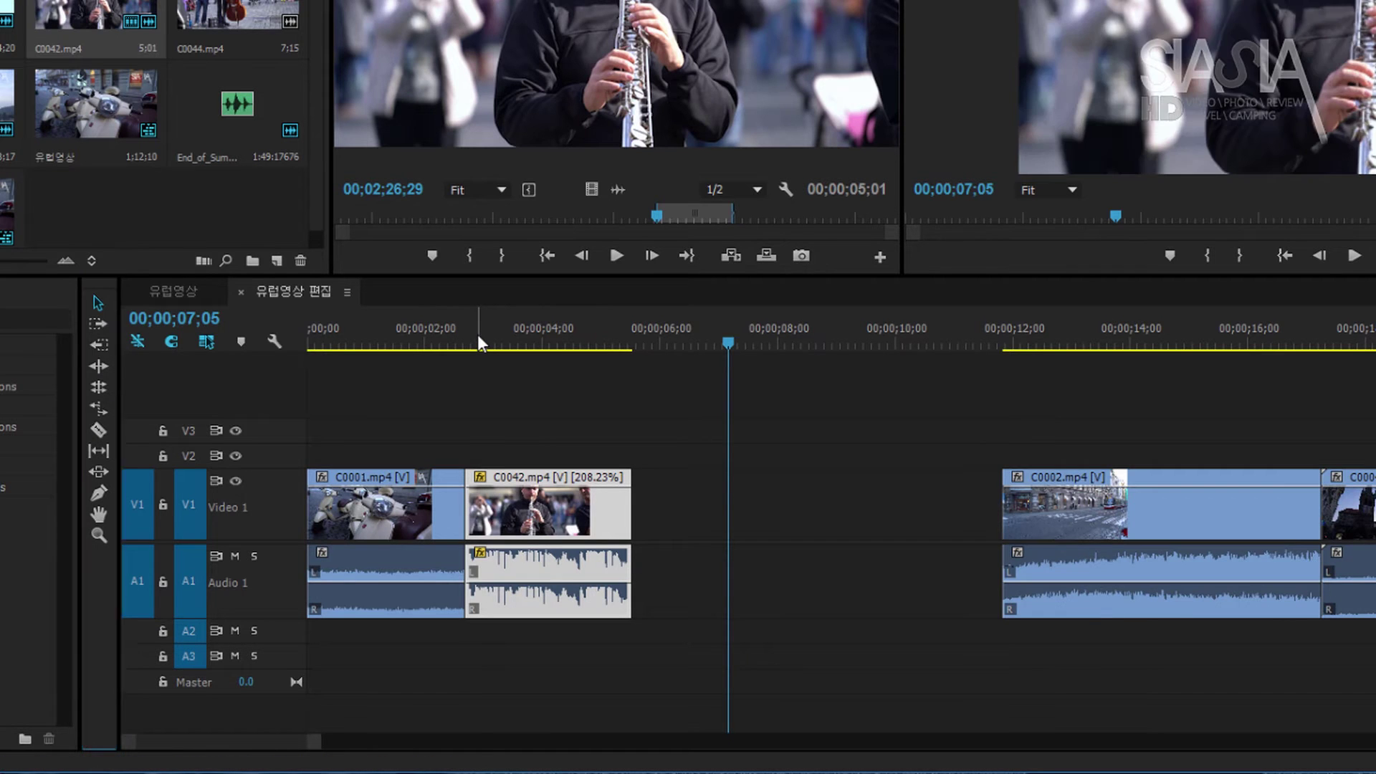
key("space")
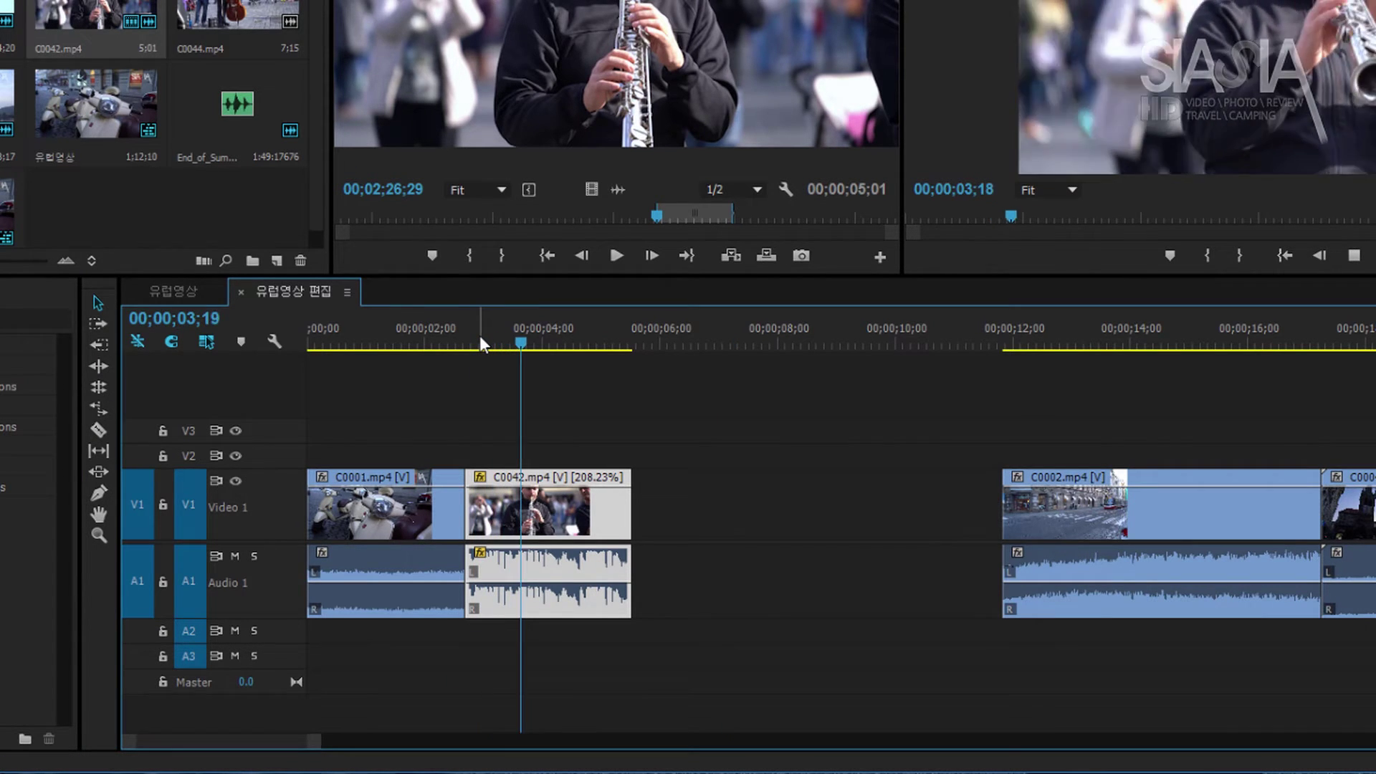
left_click(480, 338)
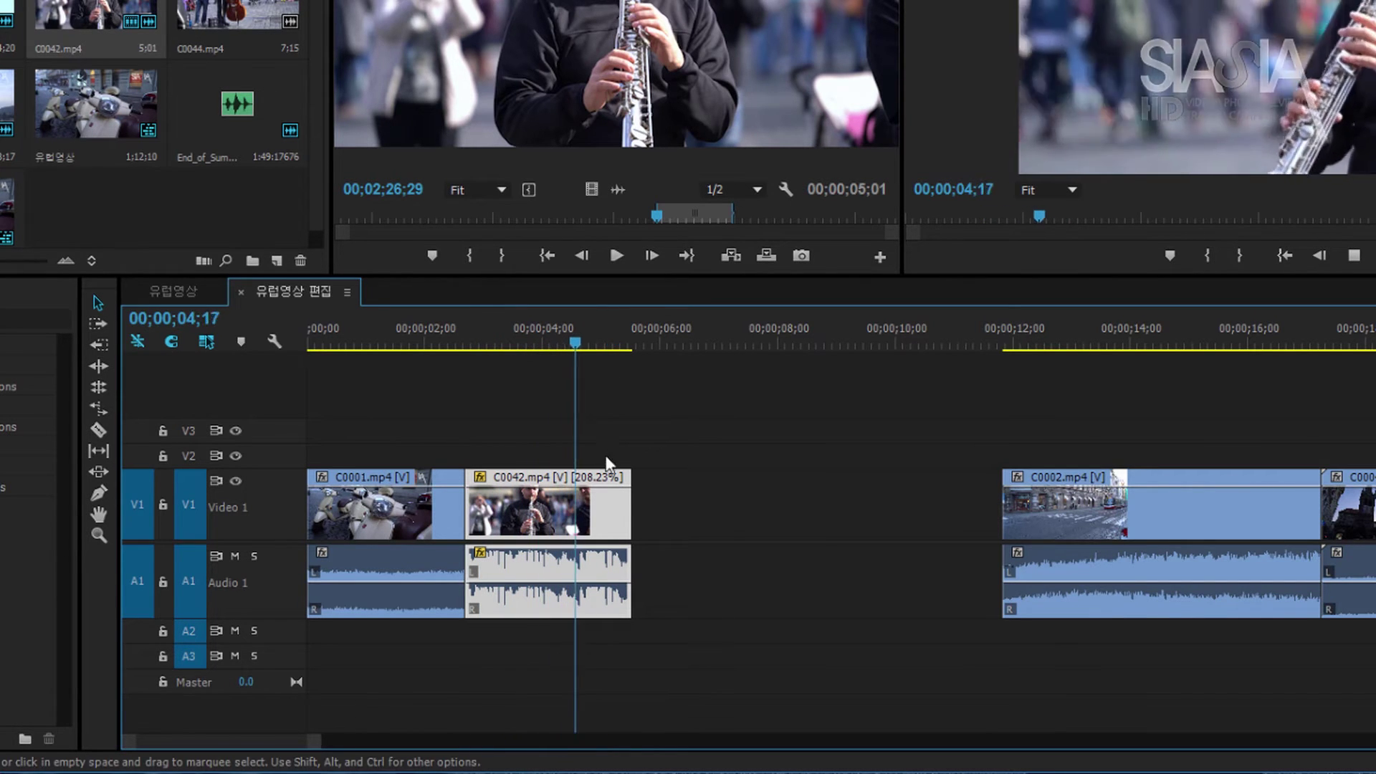
key("space")
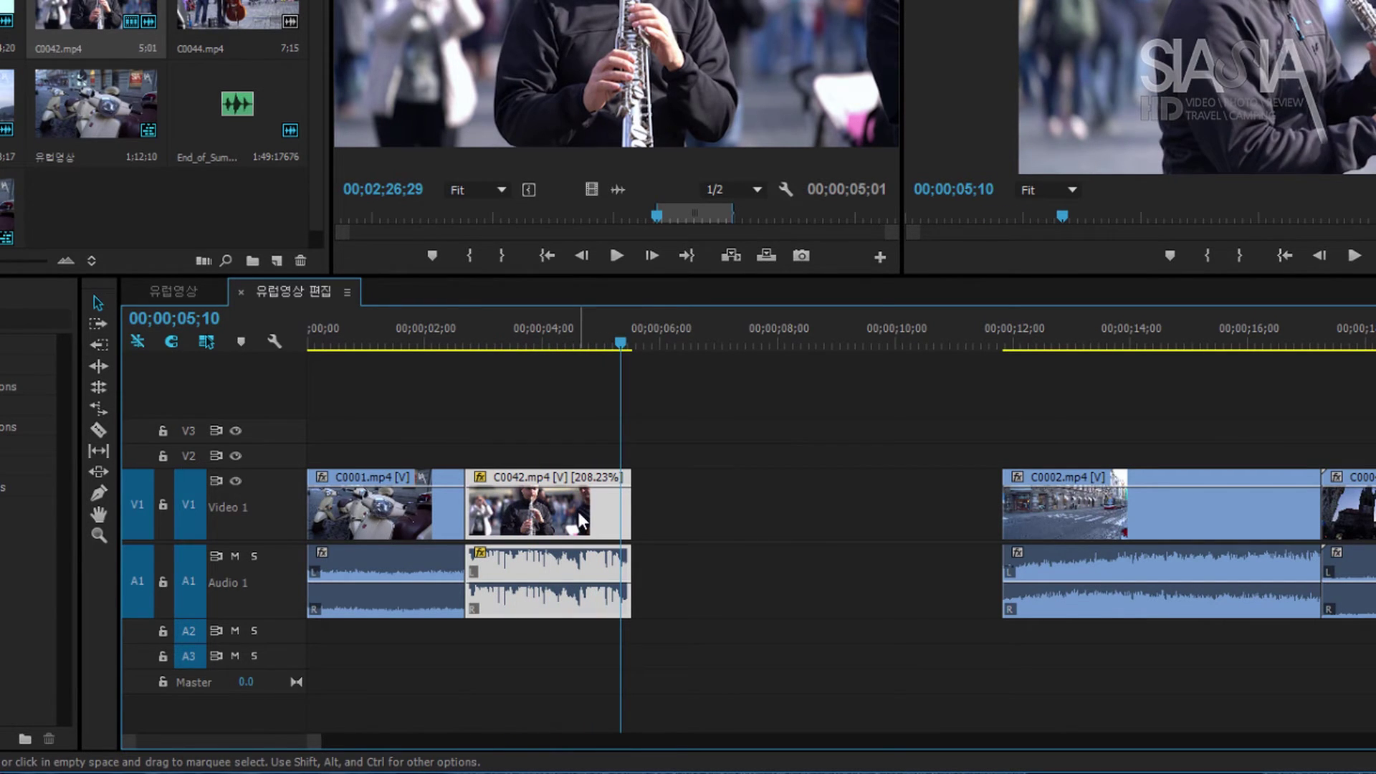
Reset the speed of the shortened C0042.mp4 to 100% in the Clip Speed / Duration settings
right_click(577, 510)
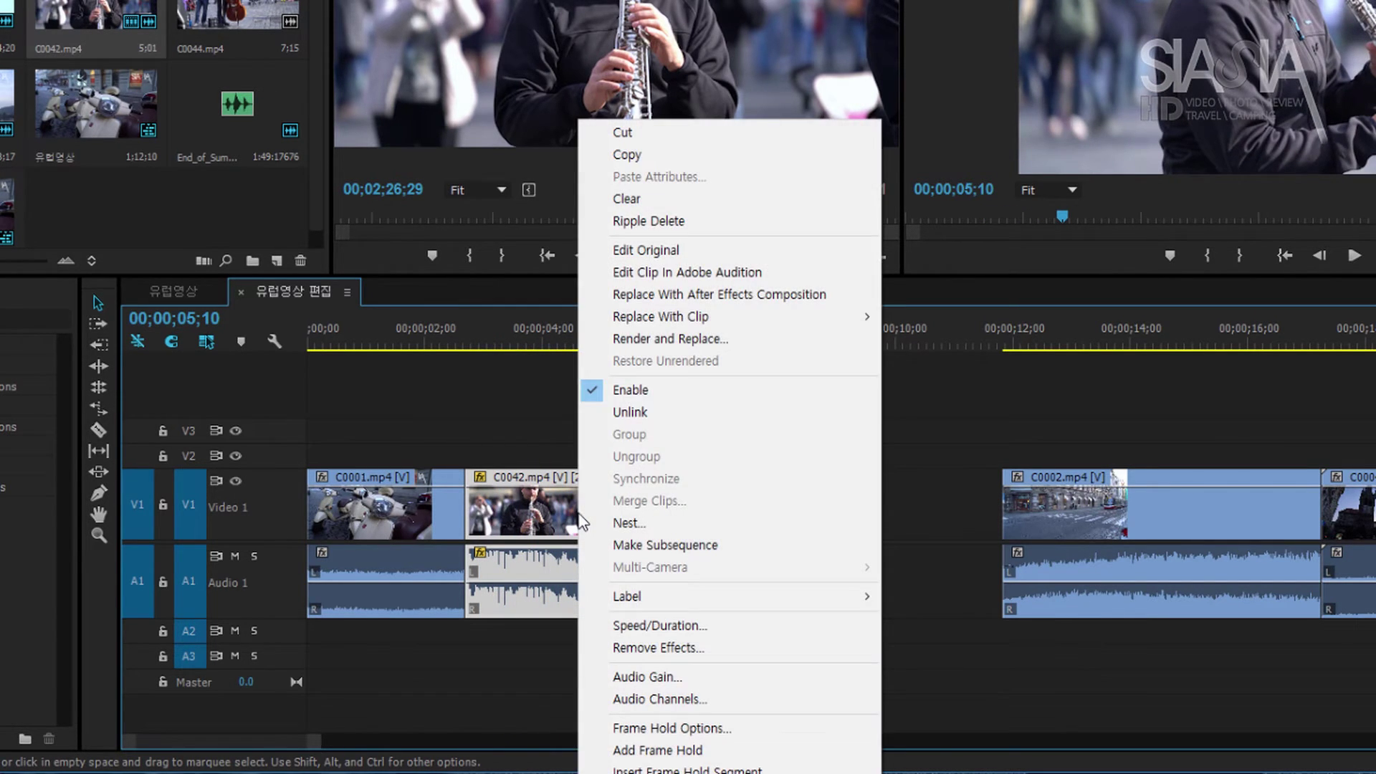
left_click(703, 626)
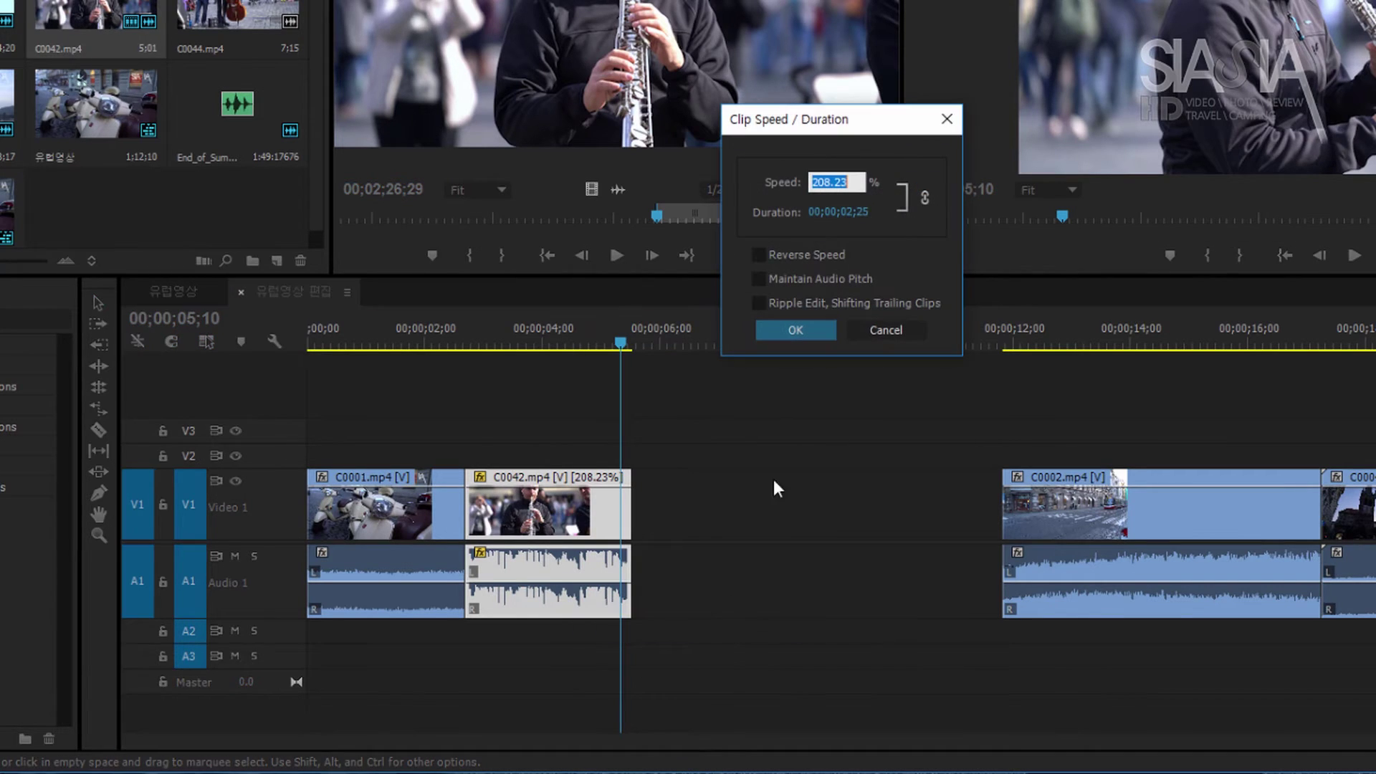
left_click(840, 184)
double_click(840, 183)
type("100")
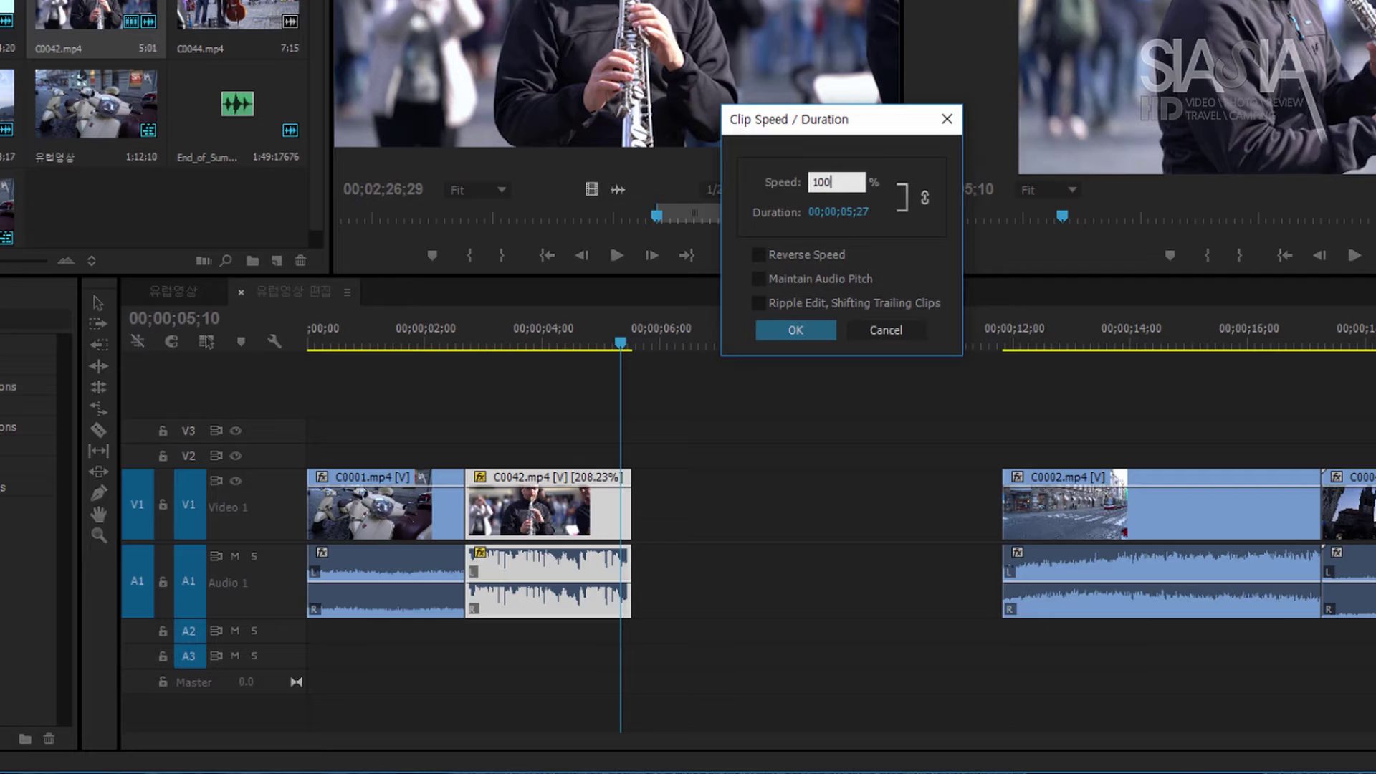
key("Return")
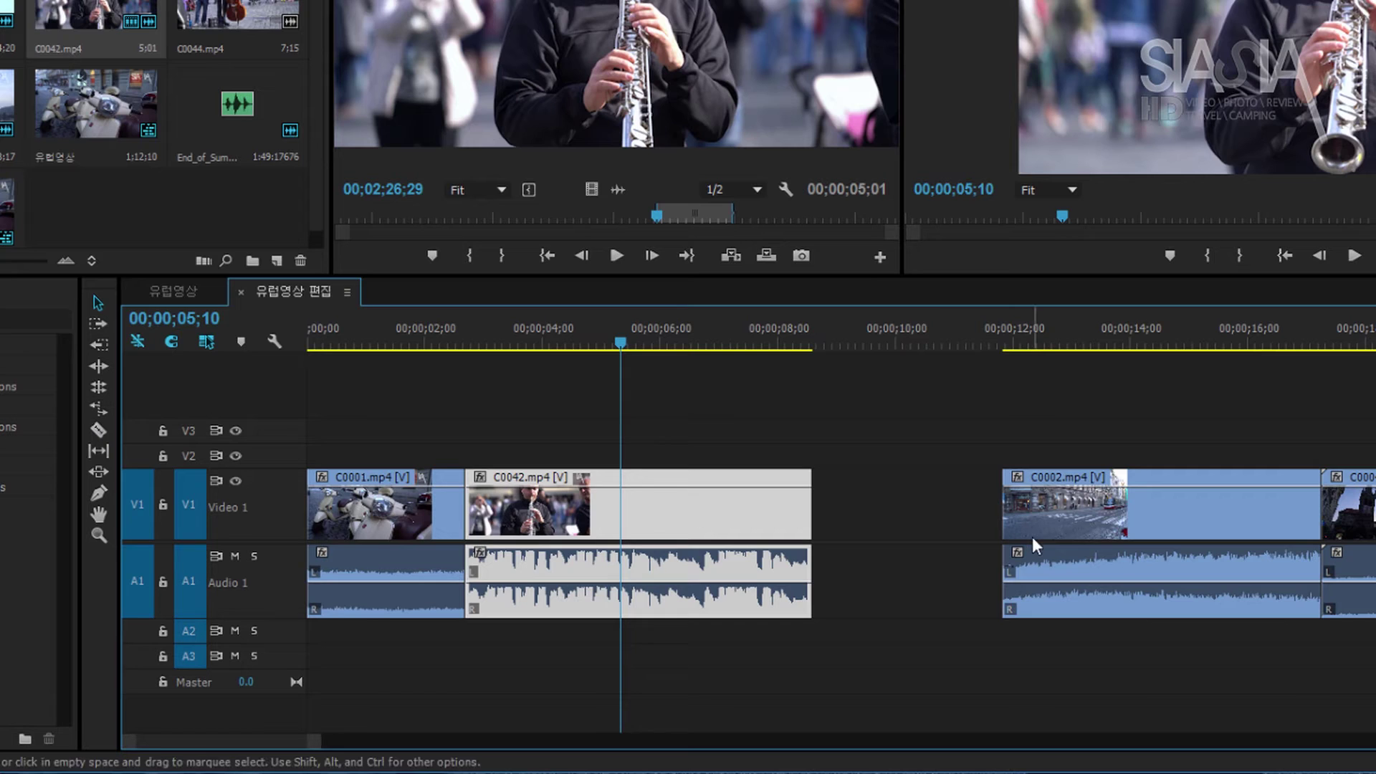
Move C0002.mp4 earlier to start at about 00;00;09;10, leaving a short gap after C0042.mp4, and select C0042.mp4
left_click_drag(1045, 538, 844, 534)
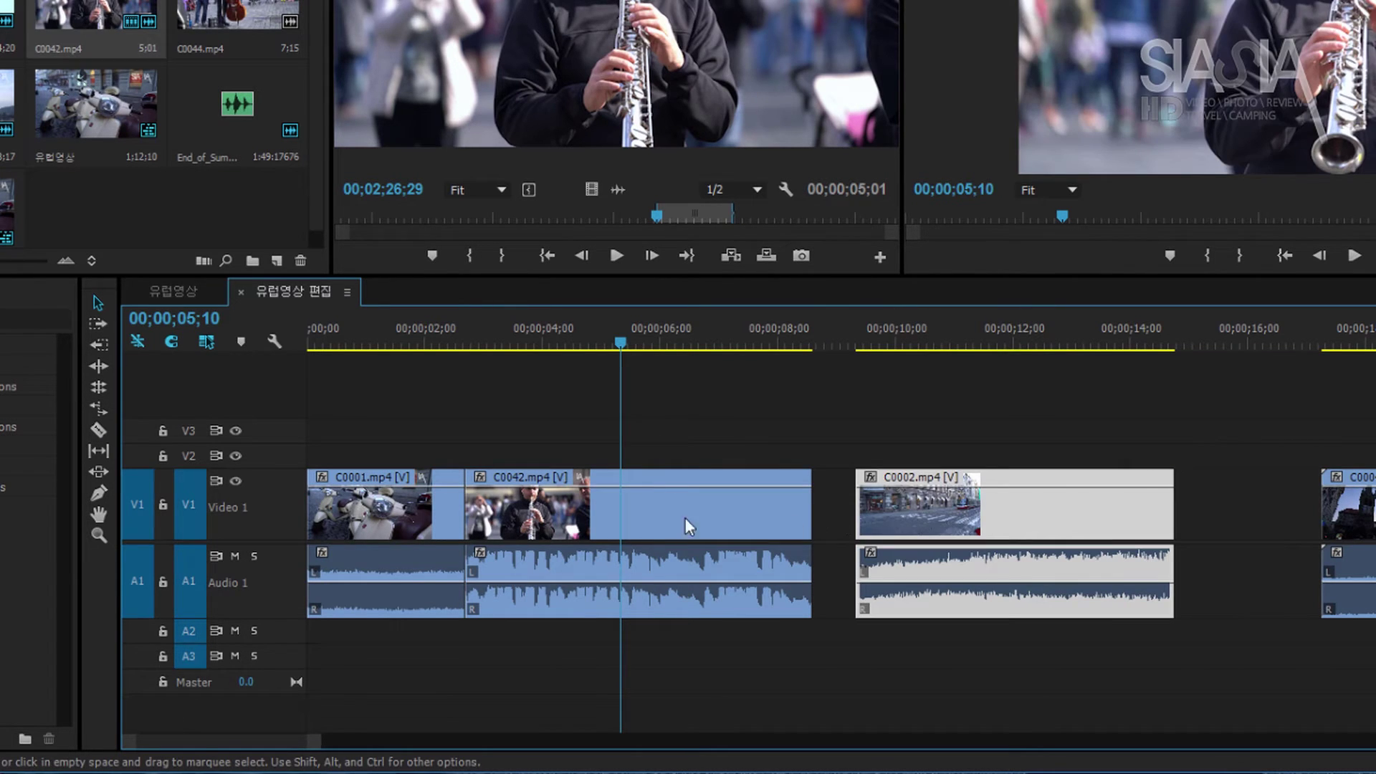
left_click(779, 529)
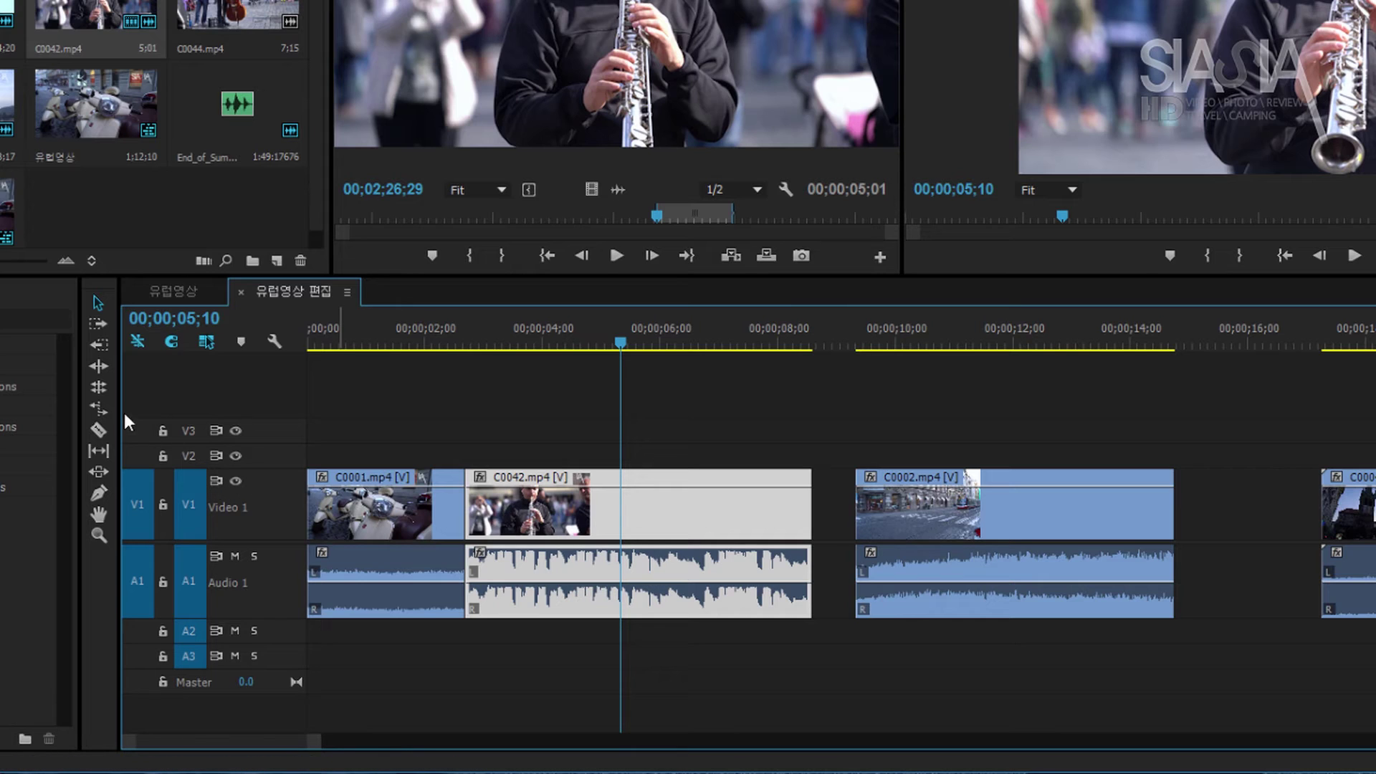
Rate-stretch the end of C0042.mp4 to fill the gap up to C0002.mp4, and save the project
left_click(101, 410)
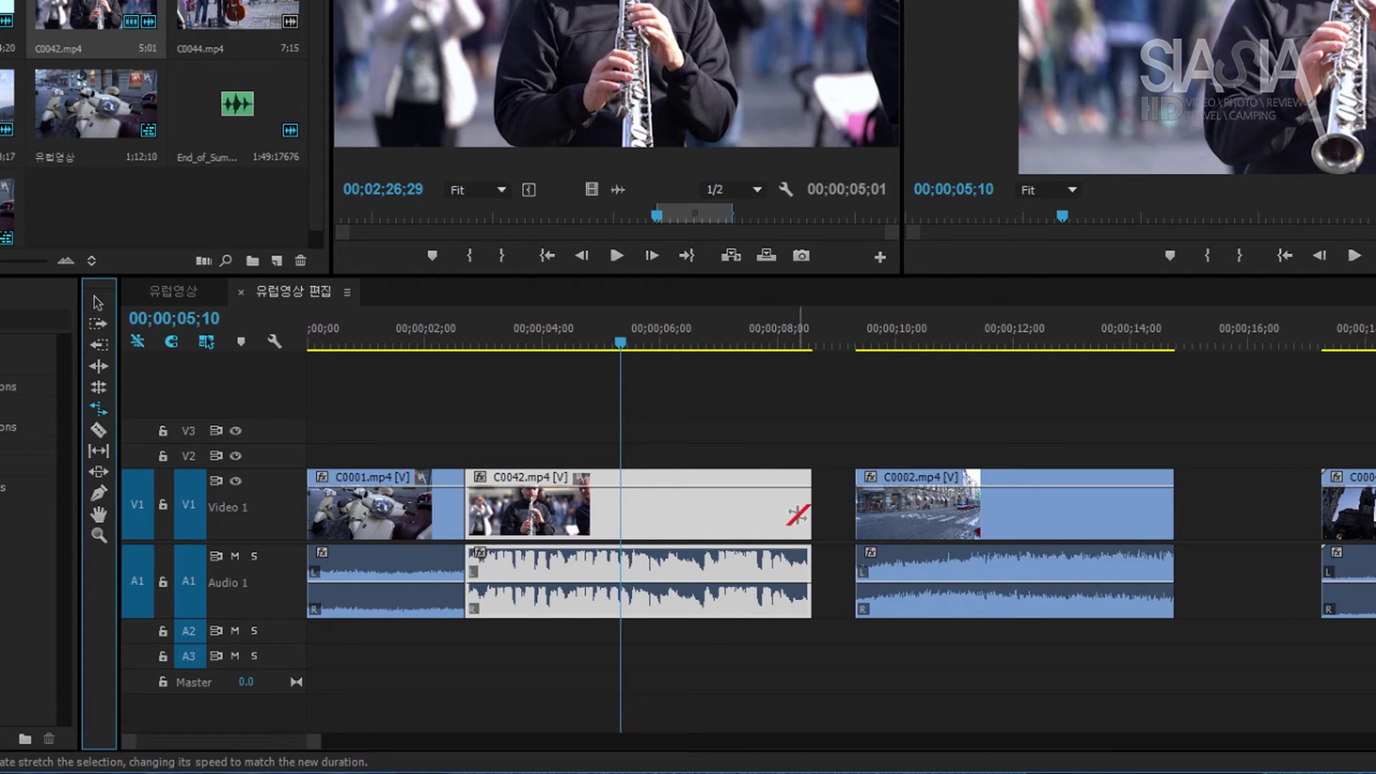
left_click_drag(808, 513, 853, 518)
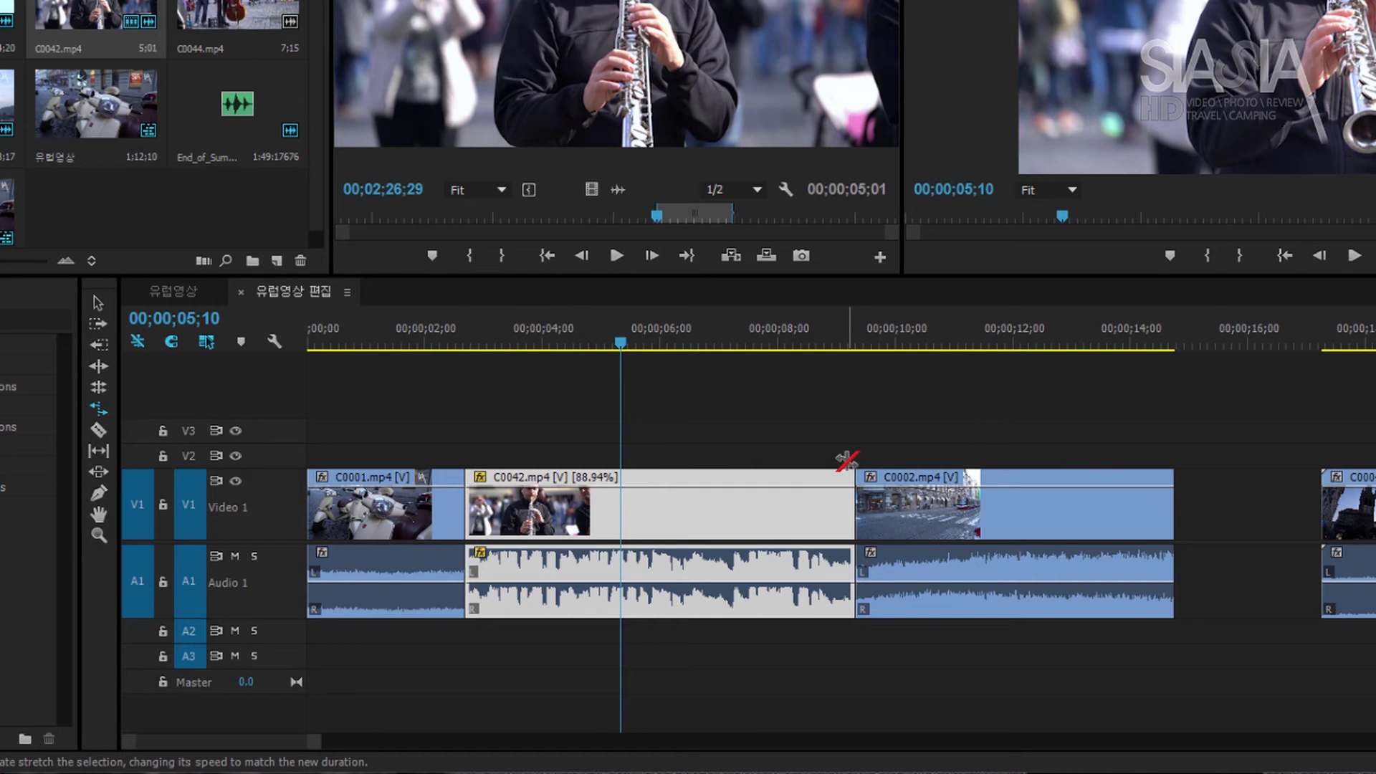
key("ctrl+s")
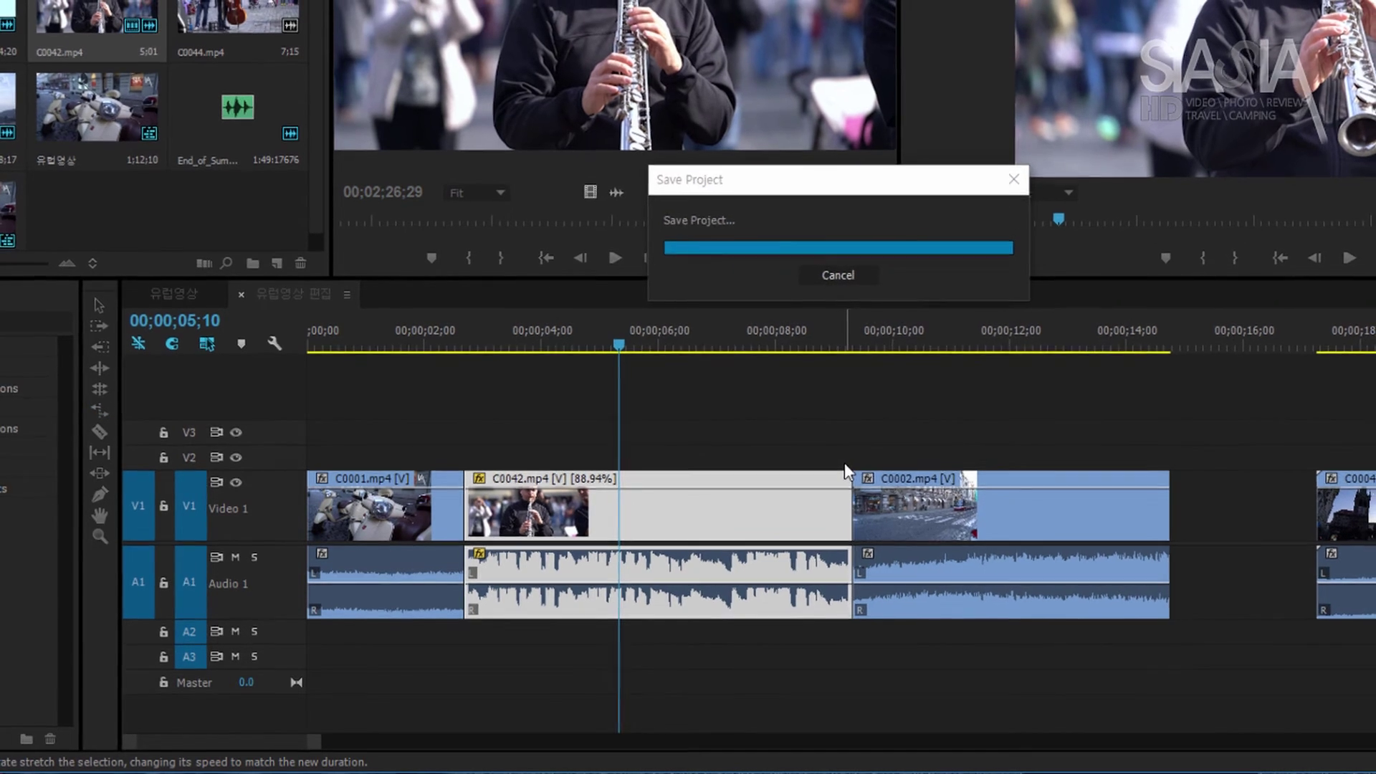